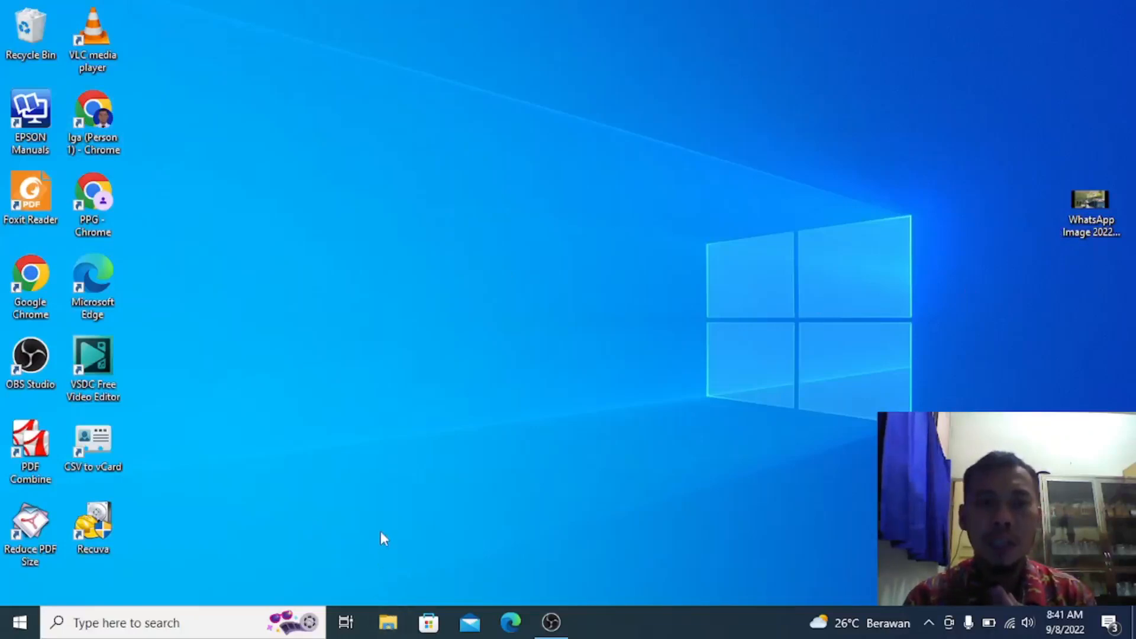
Step: Check this PC's device specifications and system type in its properties, and minimize the windows to return to the desktop
left_click(387, 621)
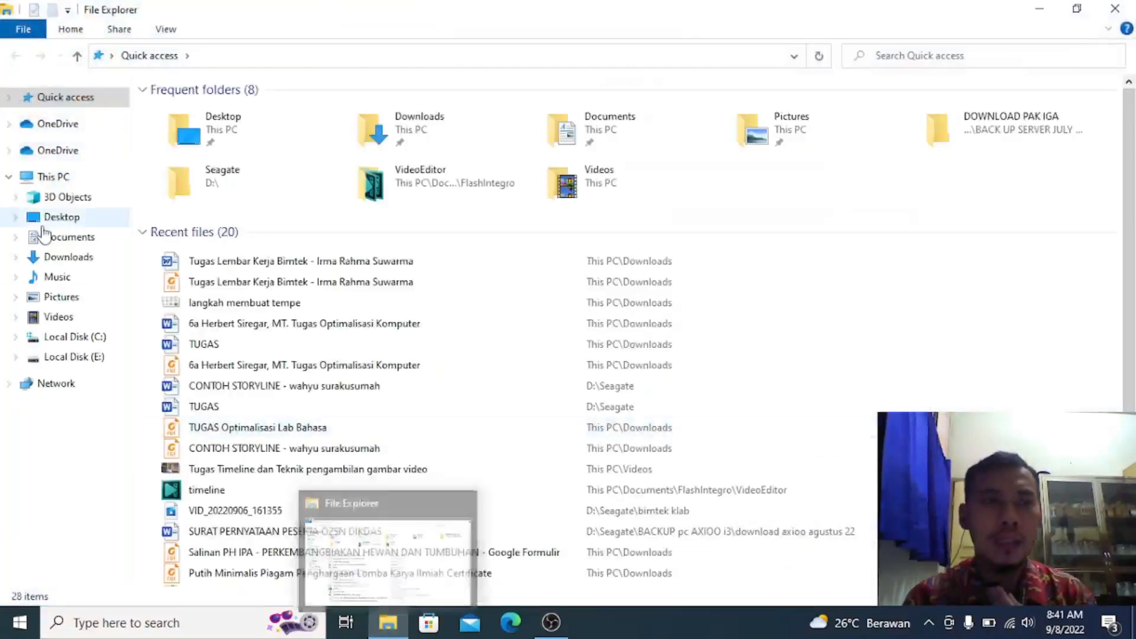
left_click(48, 181)
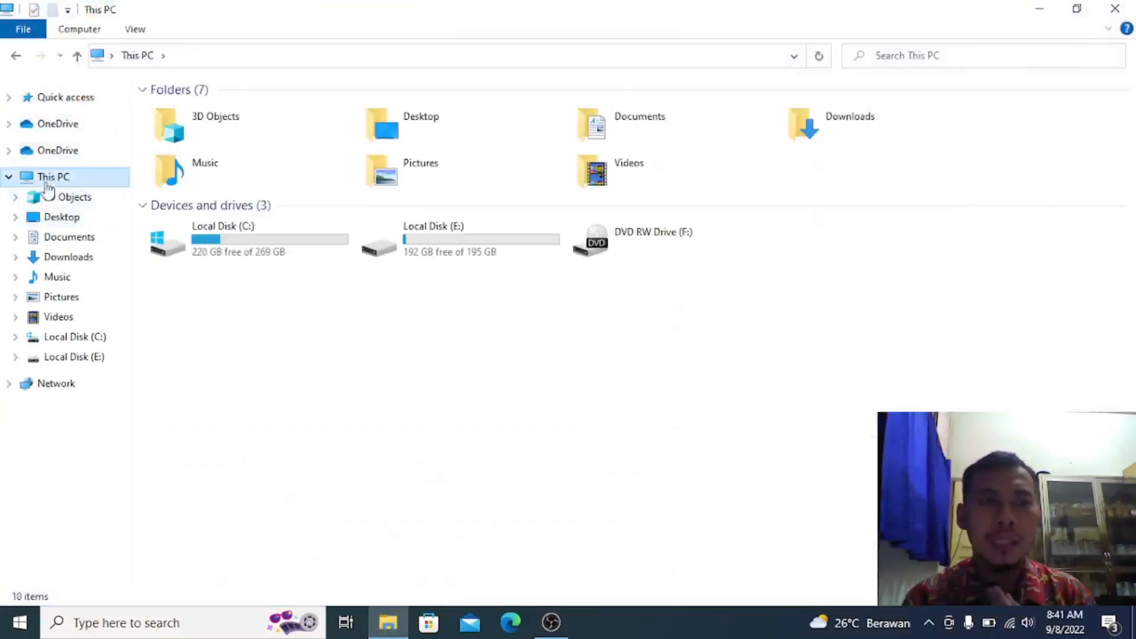
right_click(48, 188)
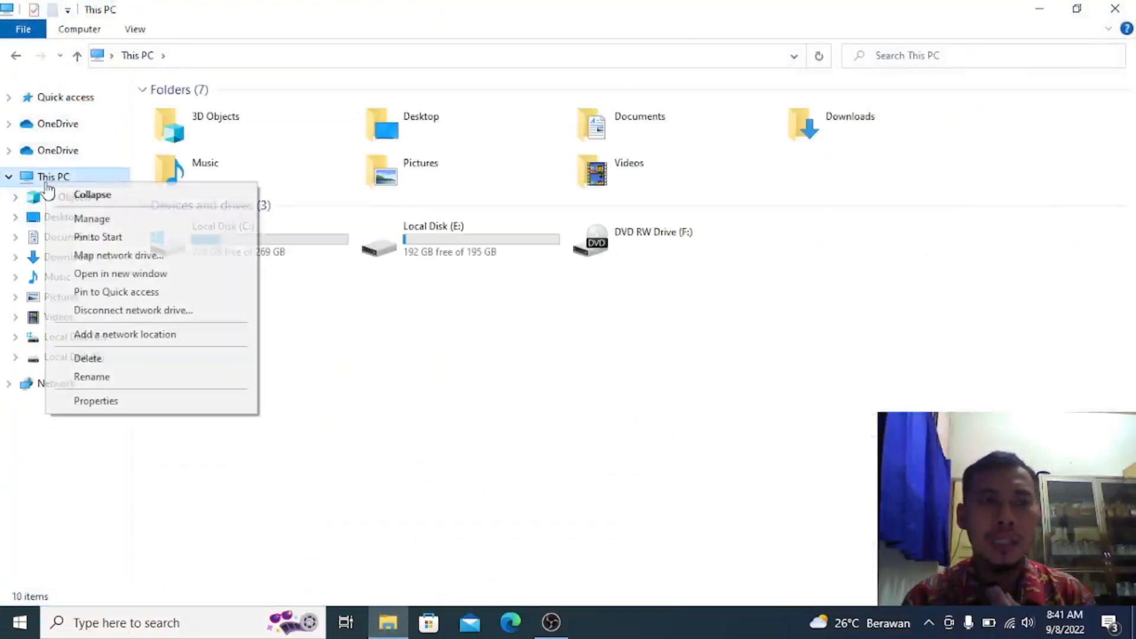
left_click(96, 401)
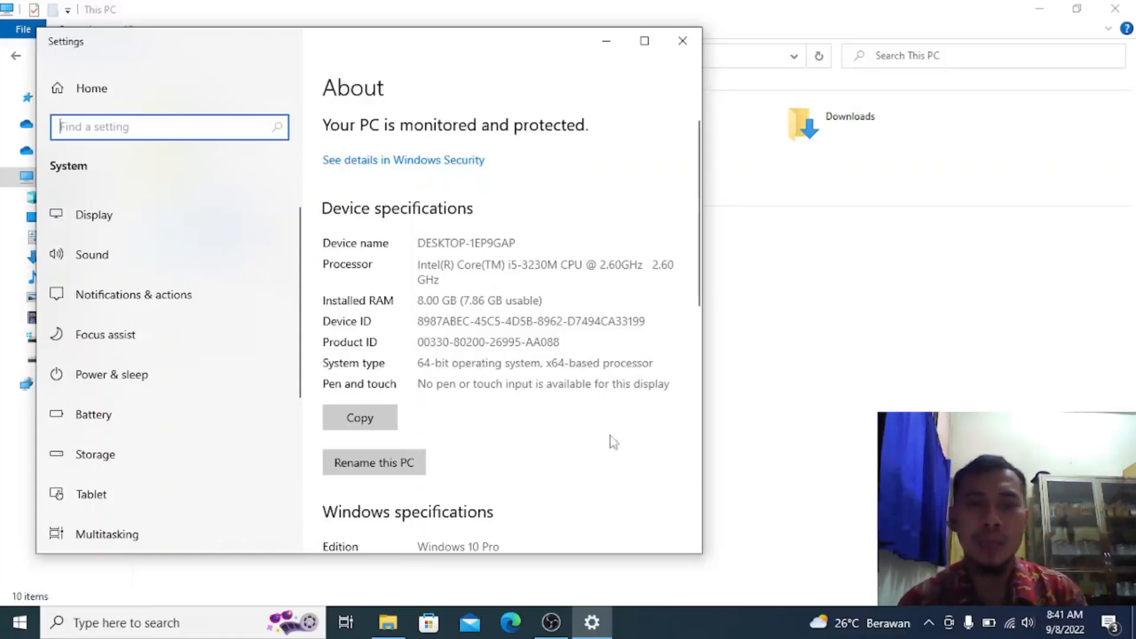
left_click(618, 47)
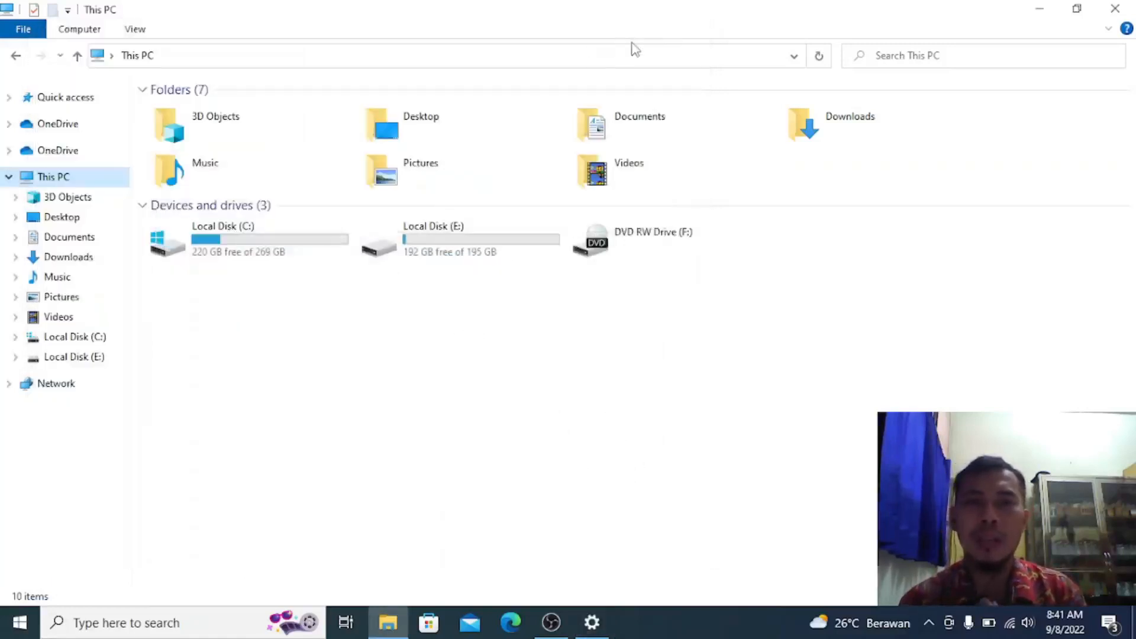
left_click(1038, 10)
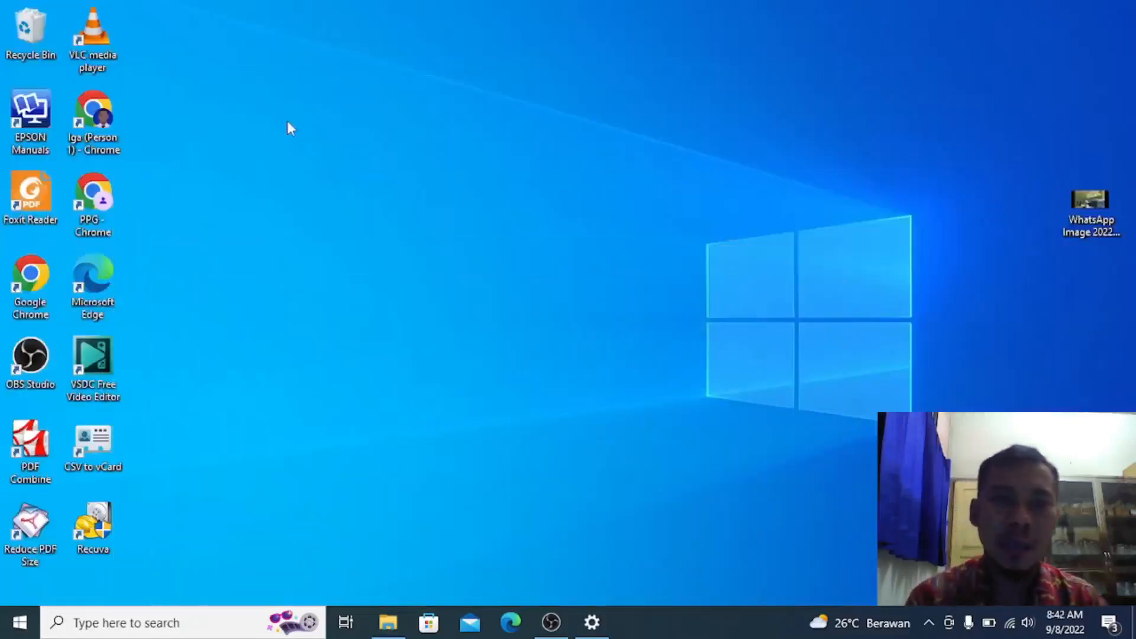
Step: Switch to Chrome, search for "veyon io download" and download the Windows 64 bit setup file of Veyon 4.7.4 from the official site
double_click(102, 118)
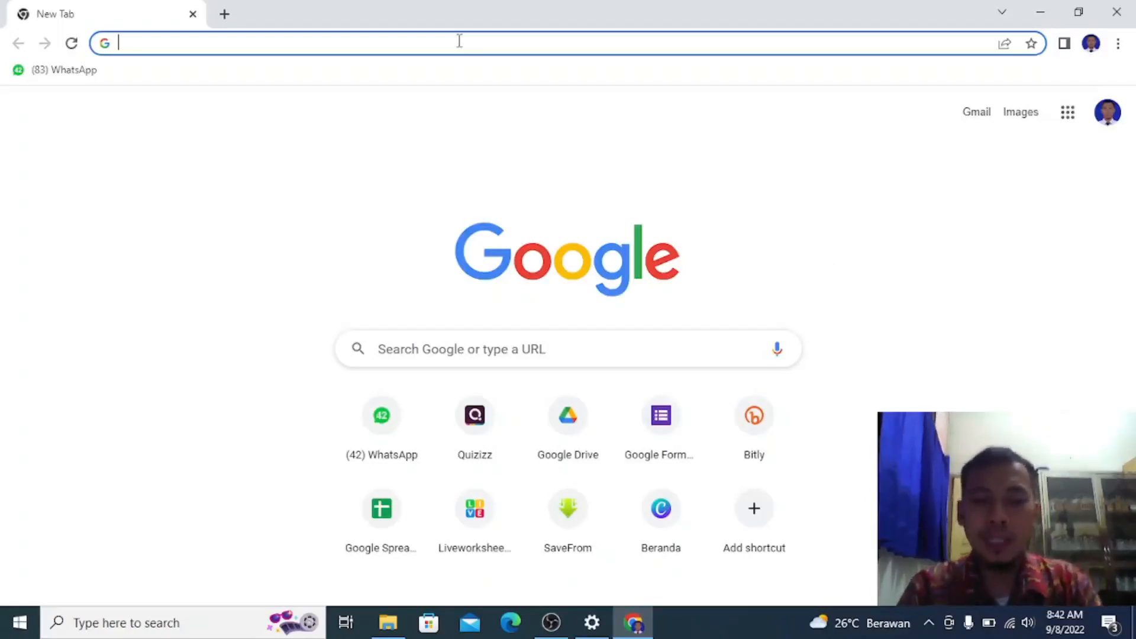
type("veyon.io")
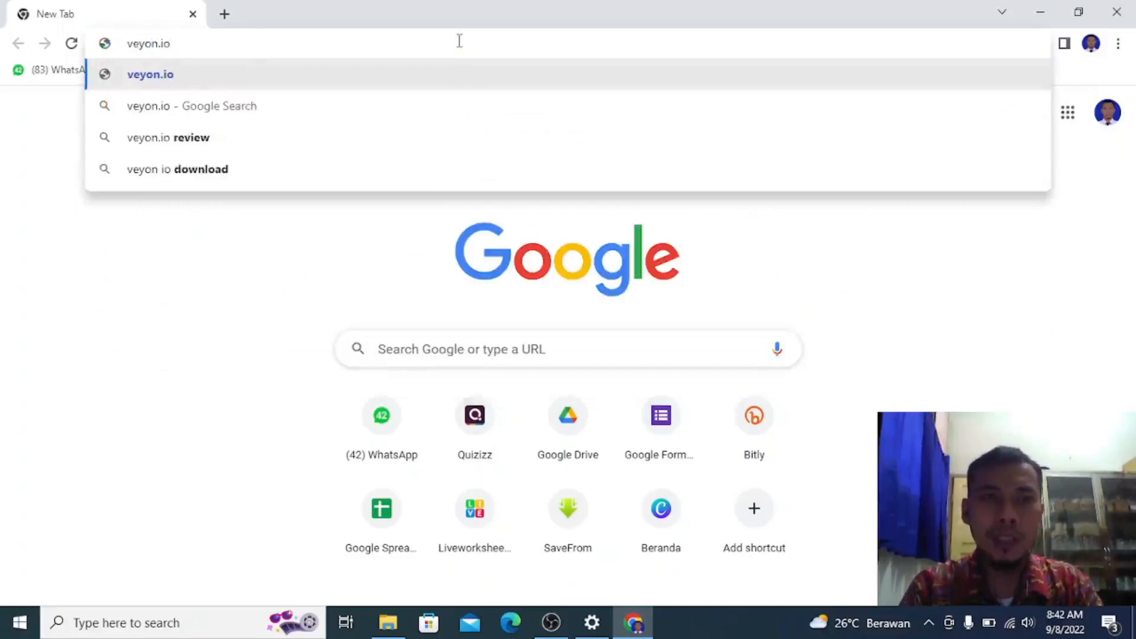
left_click(371, 170)
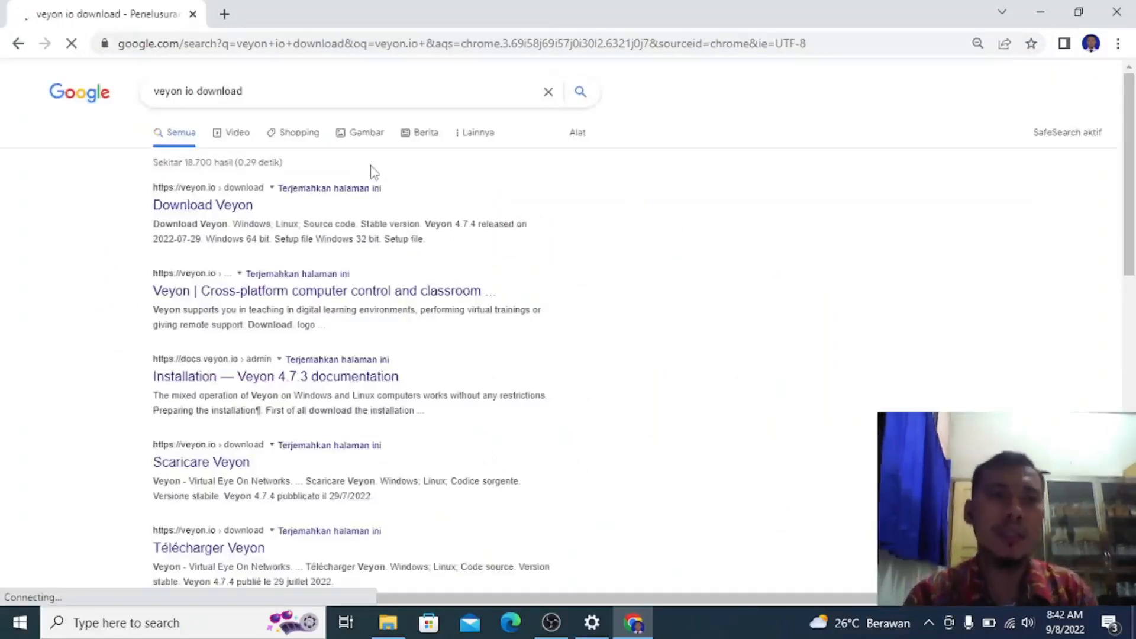
left_click(225, 207)
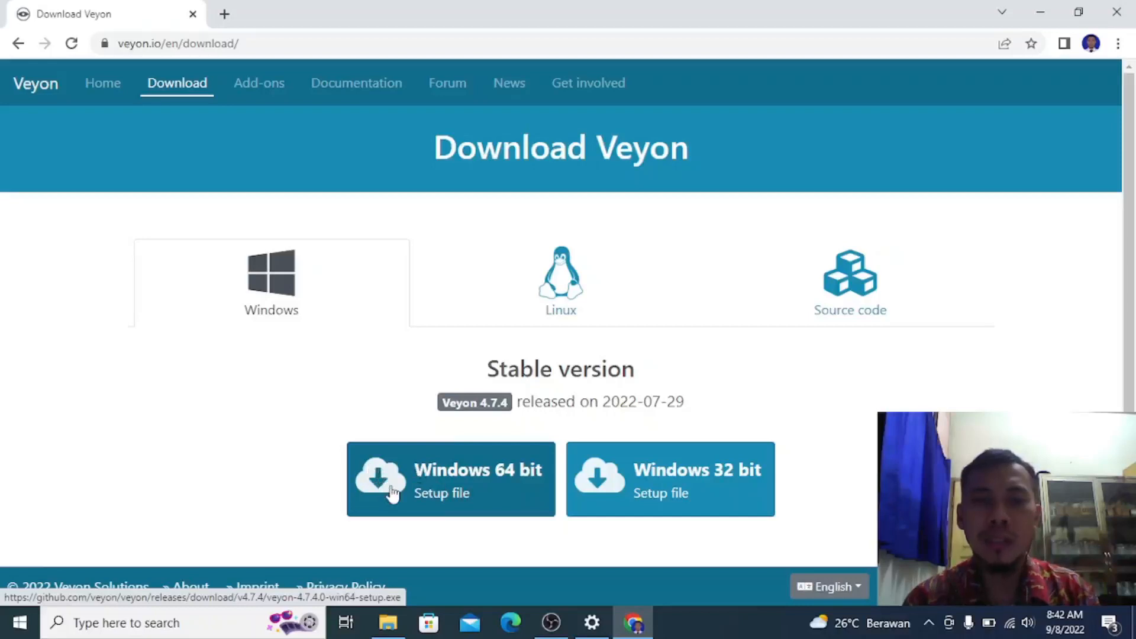
left_click(414, 488)
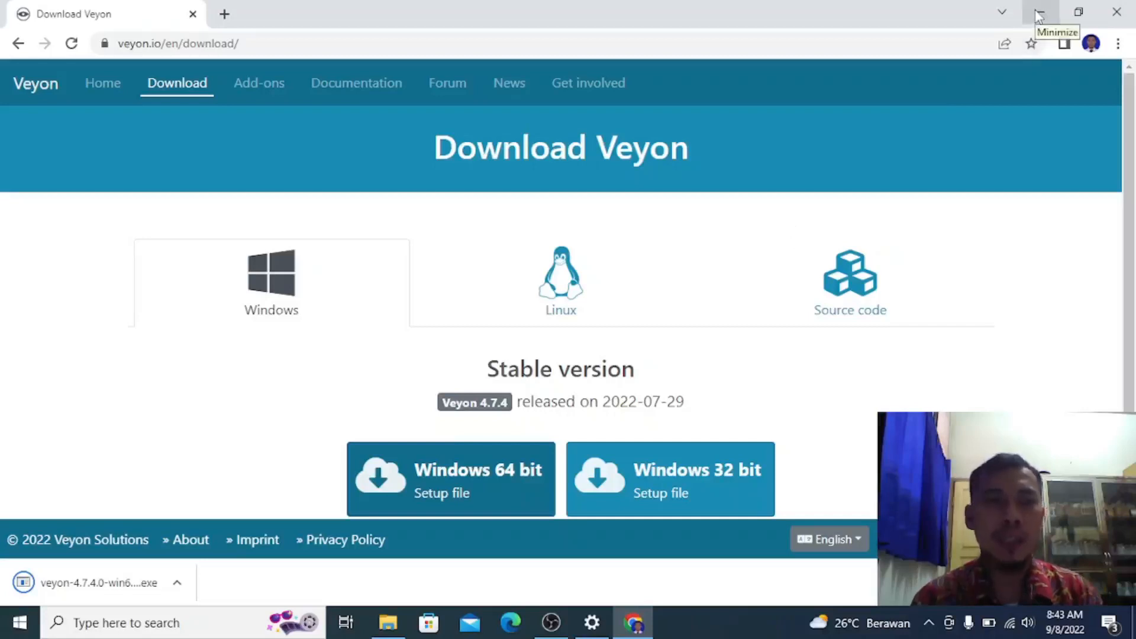
Step: Switch to File Explorer and run veyon-4.7.4.0-win64-setup from the Downloads folder
left_click(102, 580)
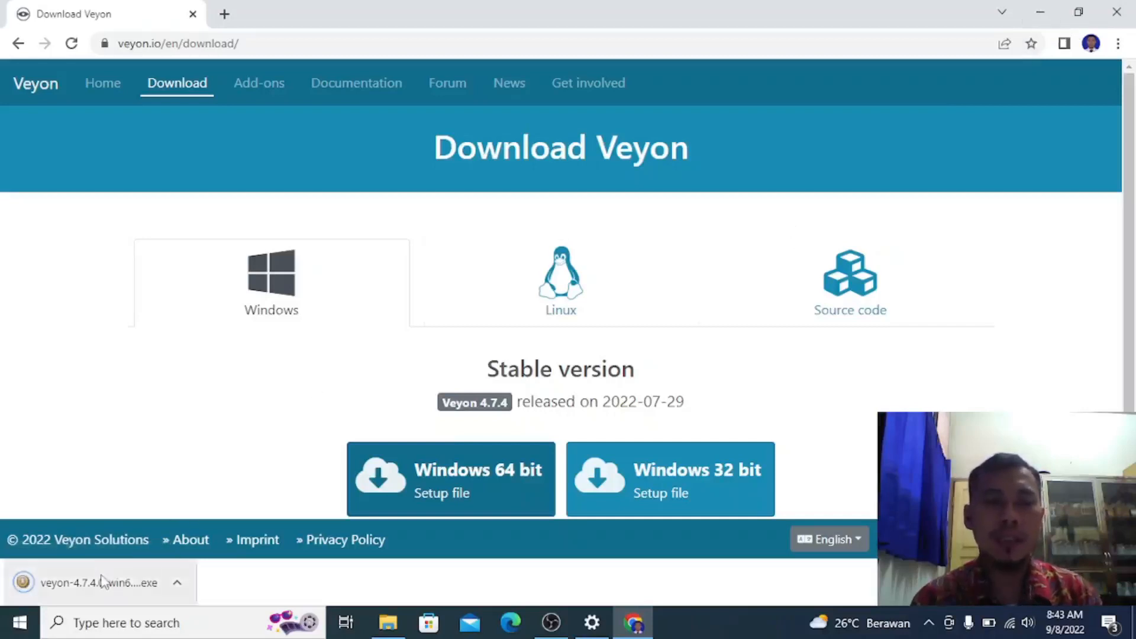
left_click(388, 622)
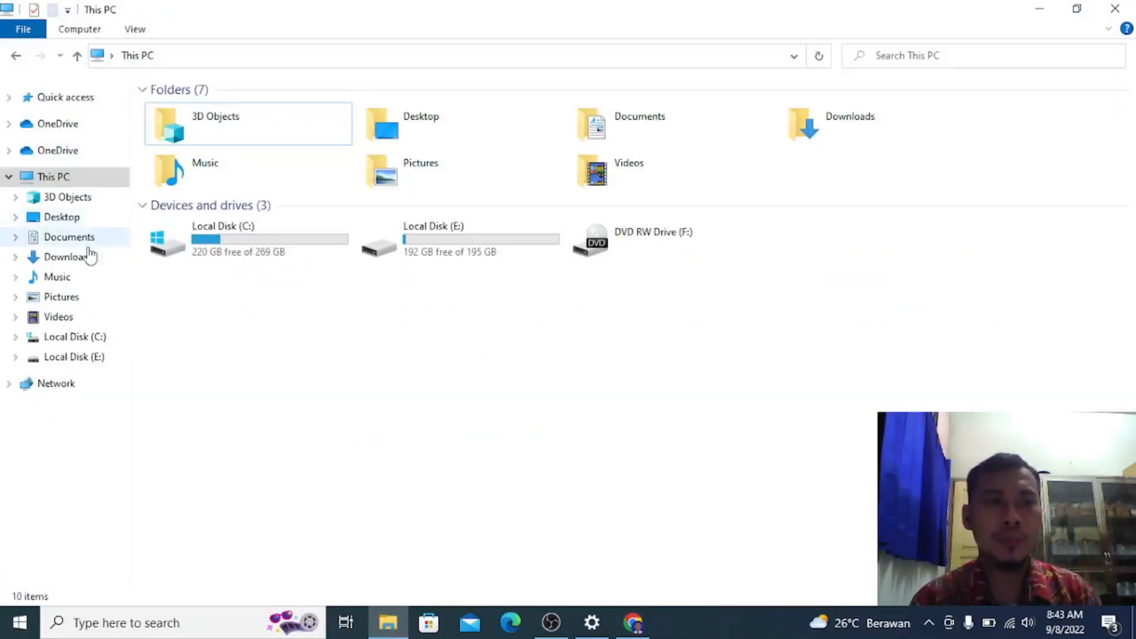
left_click(89, 259)
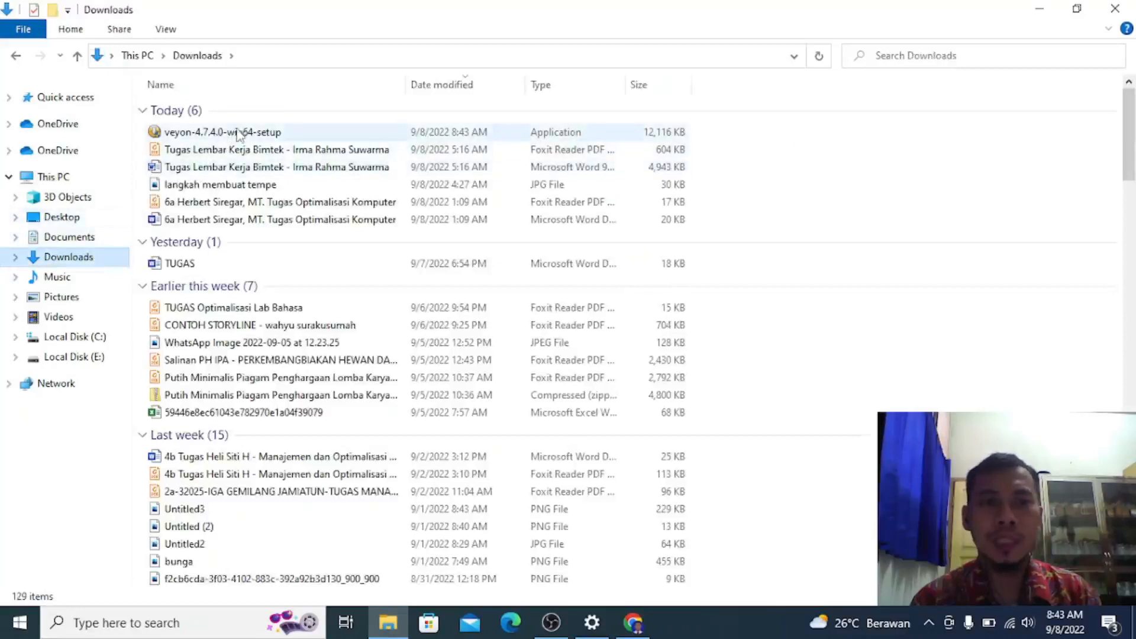
double_click(239, 132)
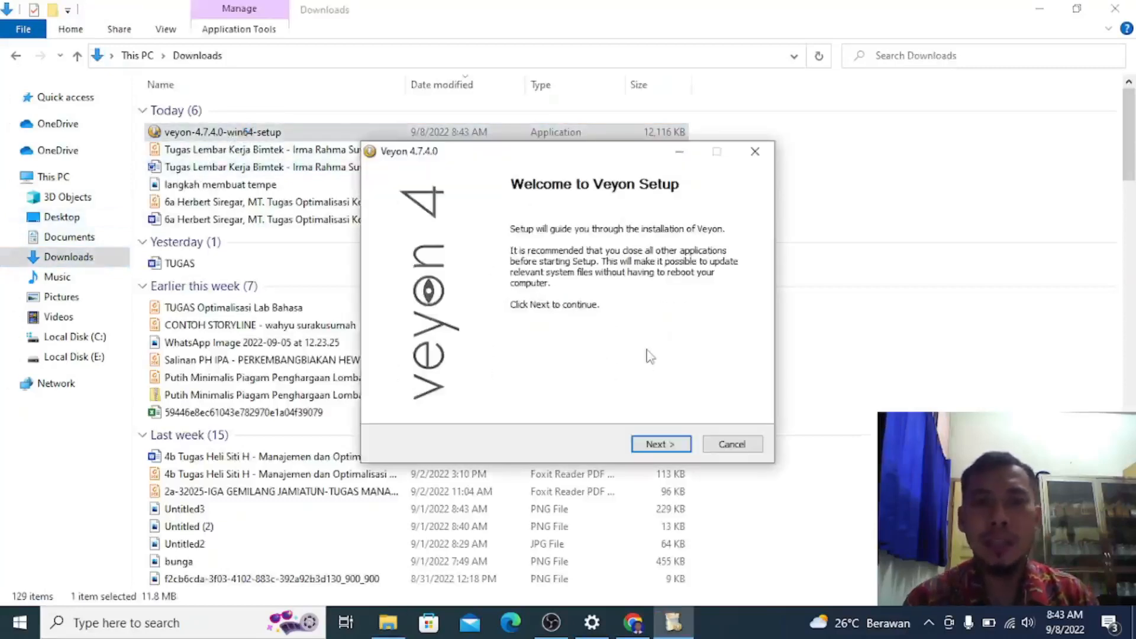
Step: Install Veyon in C:\Program Files\Veyon with Veyon Service, Veyon Master and Interception driver, accepting the license, and finish by running Veyon Configurator
left_click(668, 453)
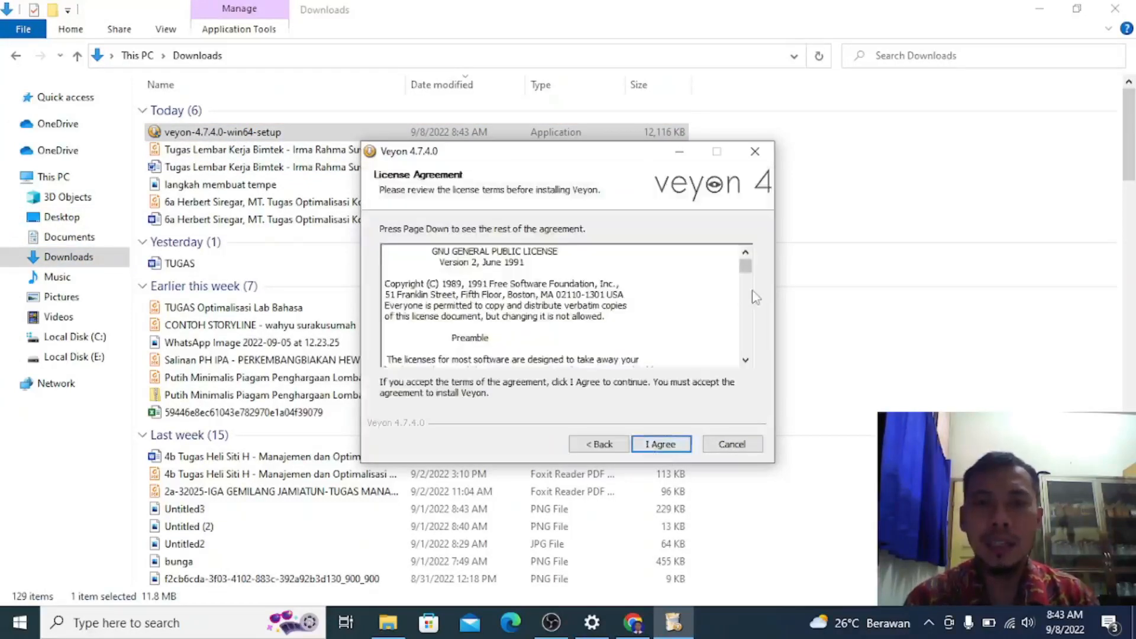
left_click_drag(747, 265, 748, 346)
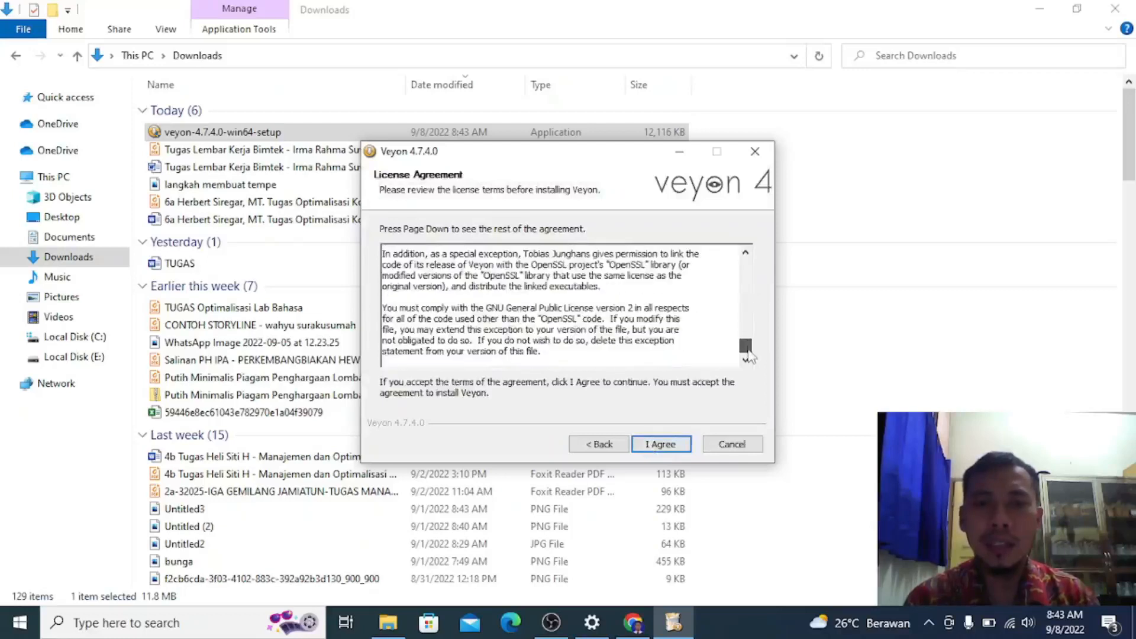
left_click(665, 451)
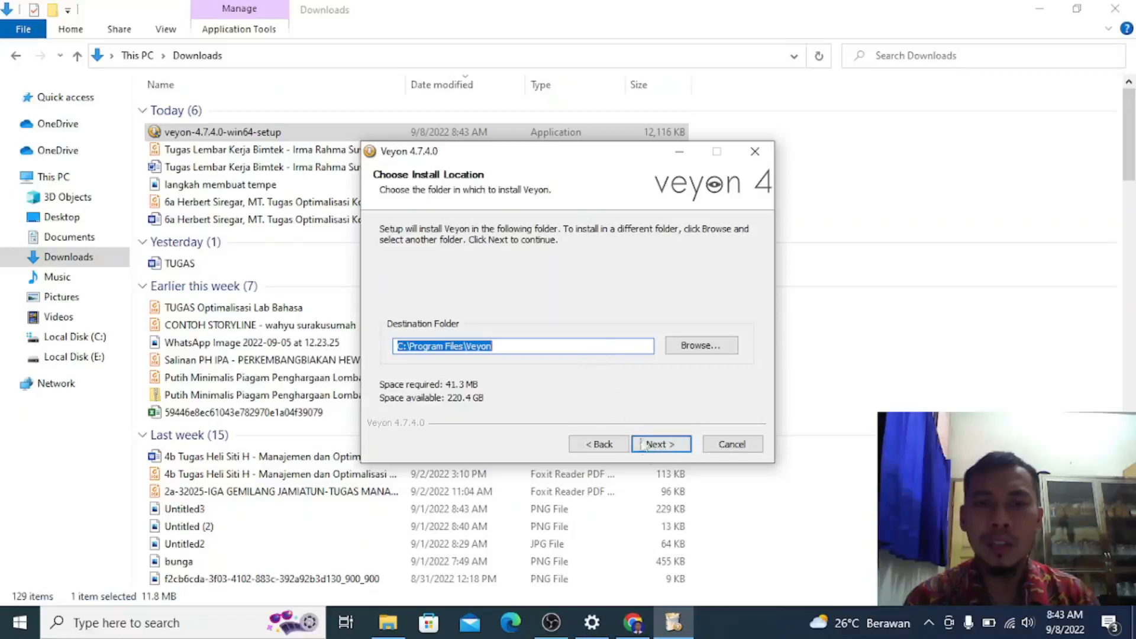
left_click(660, 449)
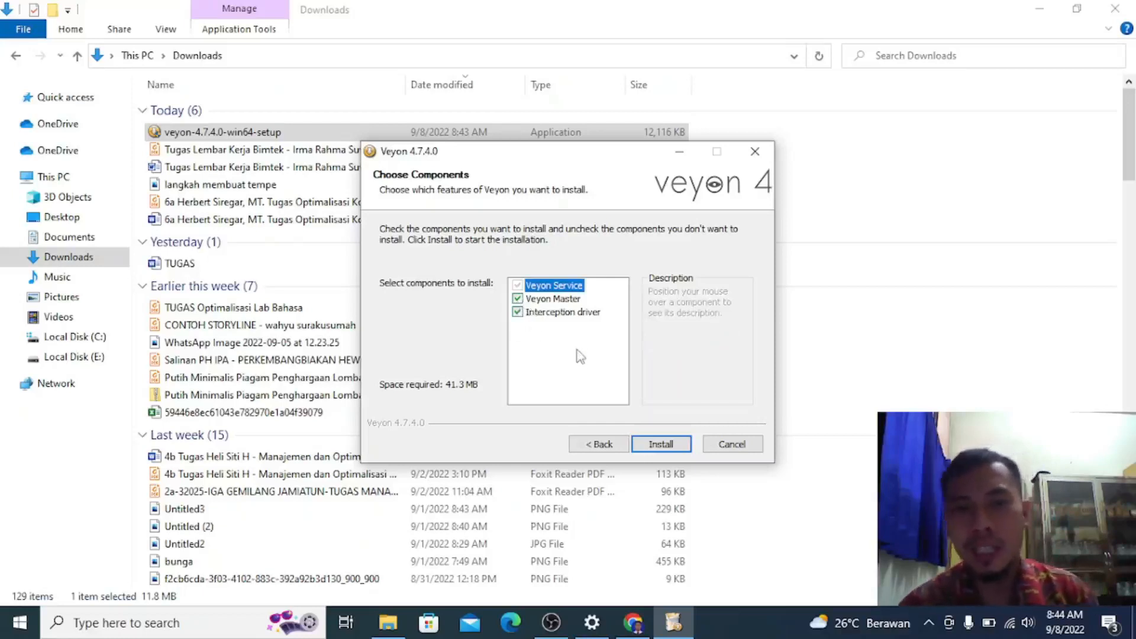
left_click(668, 452)
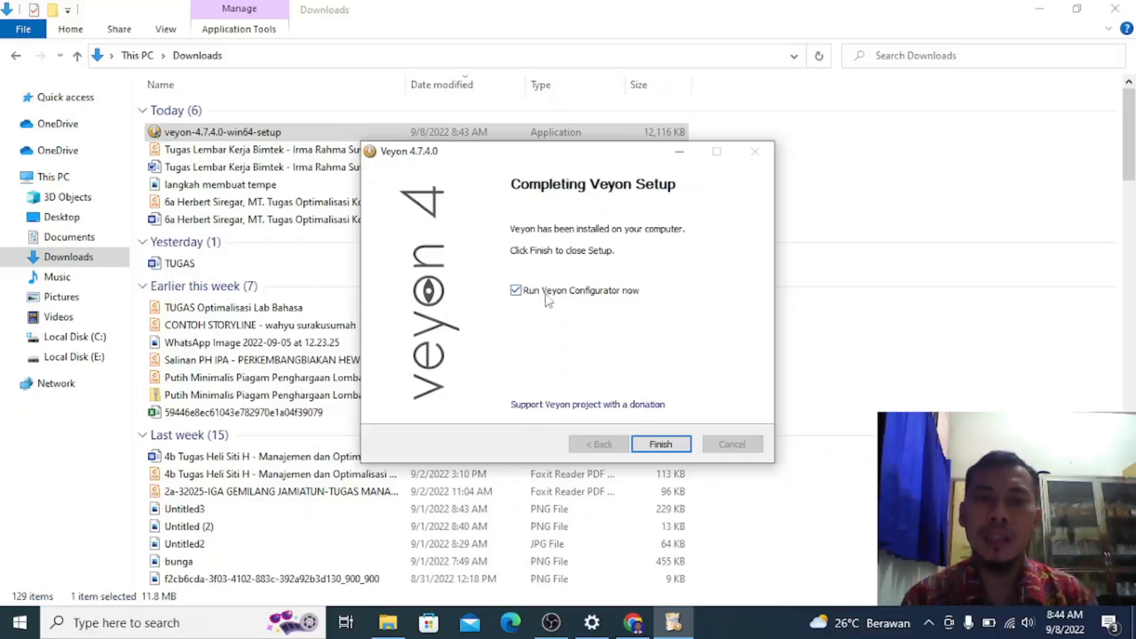
left_click(656, 445)
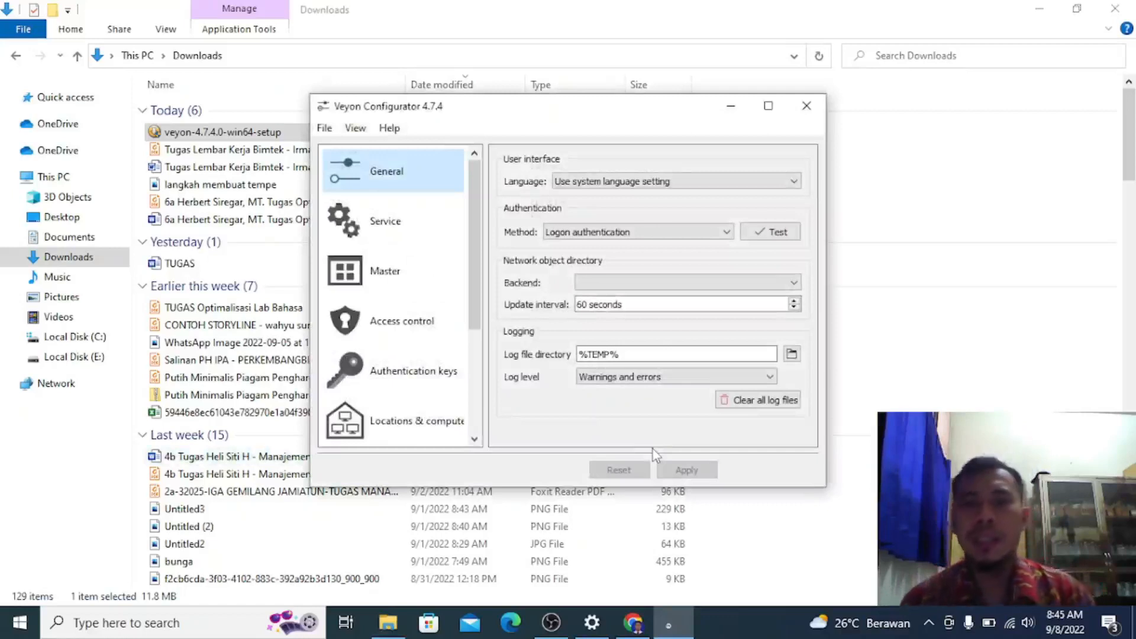
Step: Review the available user interface languages in the general settings, keeping "Use system language setting"
left_click(793, 182)
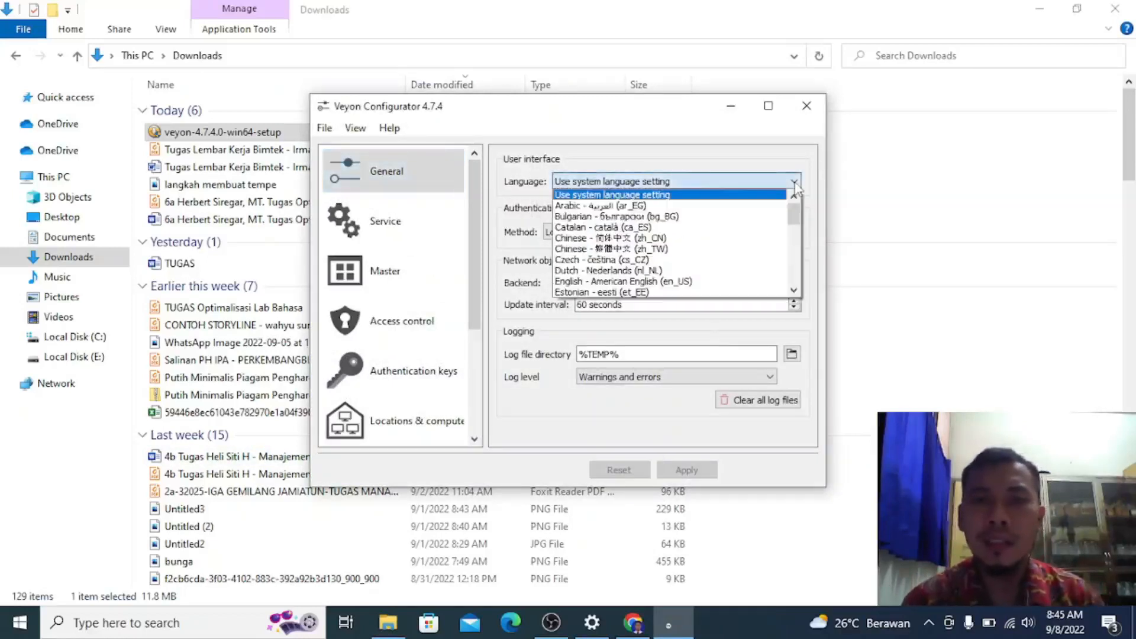
left_click(793, 181)
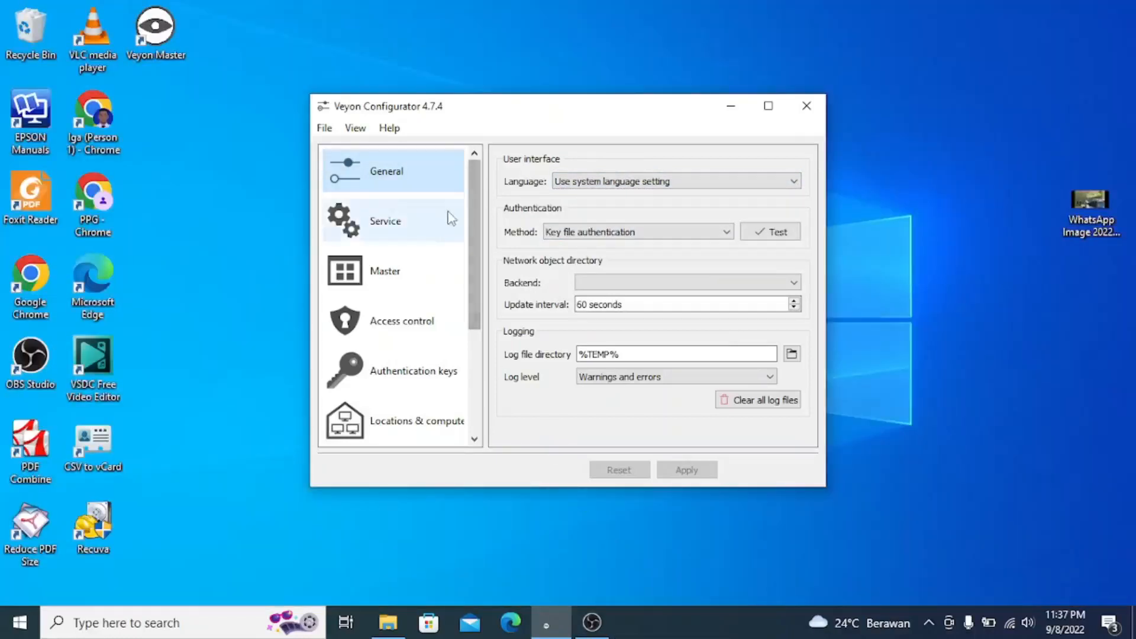
left_click(591, 187)
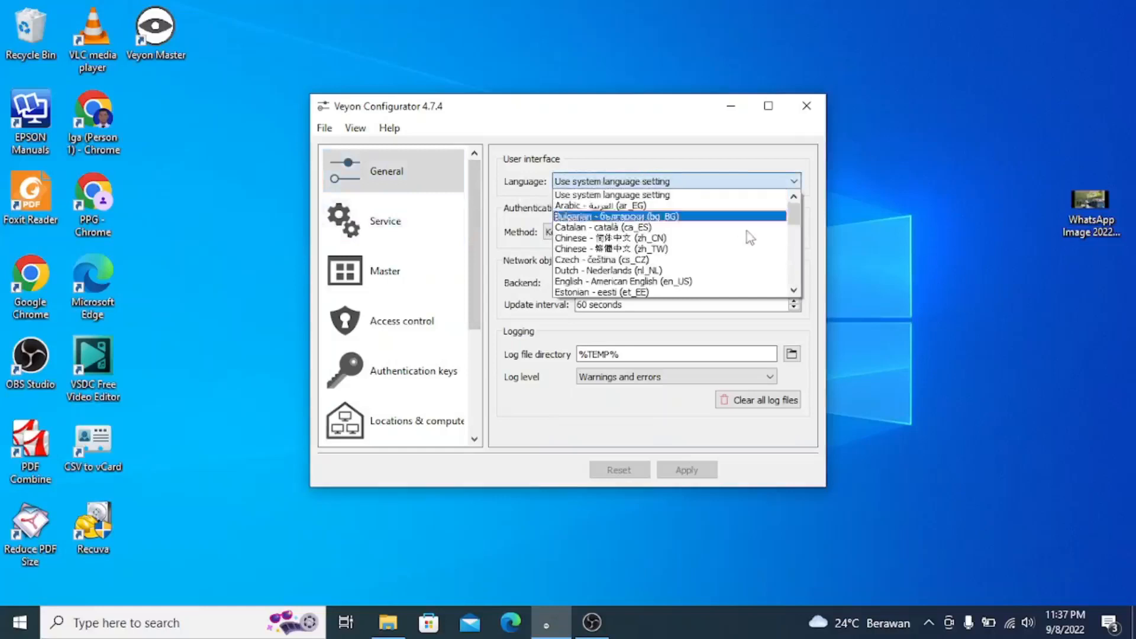
scroll(793, 266, "down", 7)
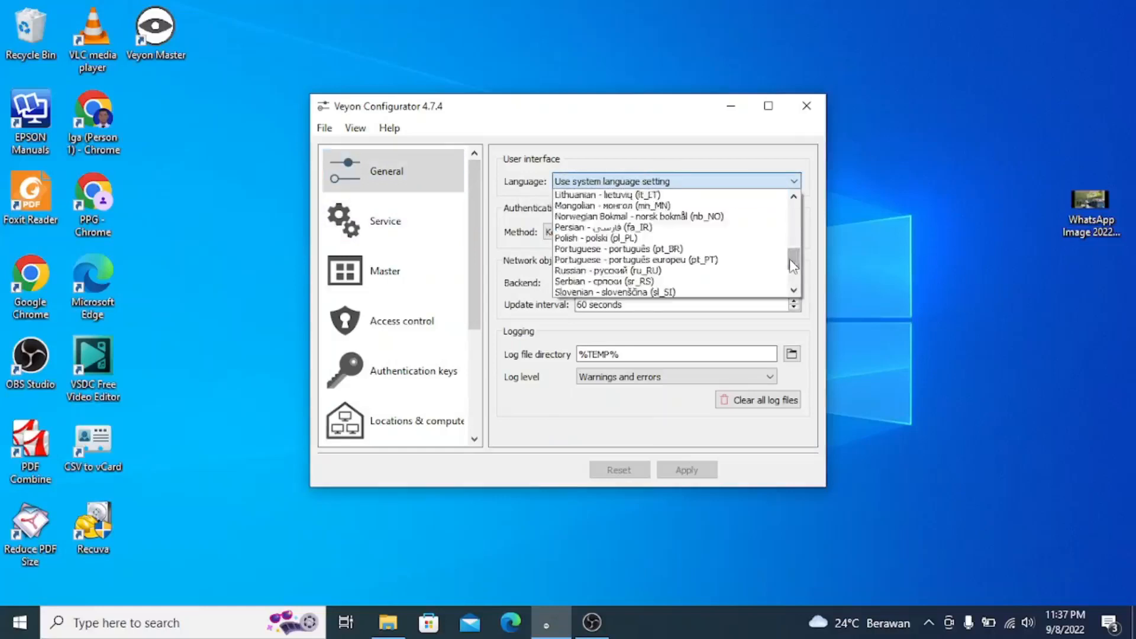
scroll(791, 229, "up", 3)
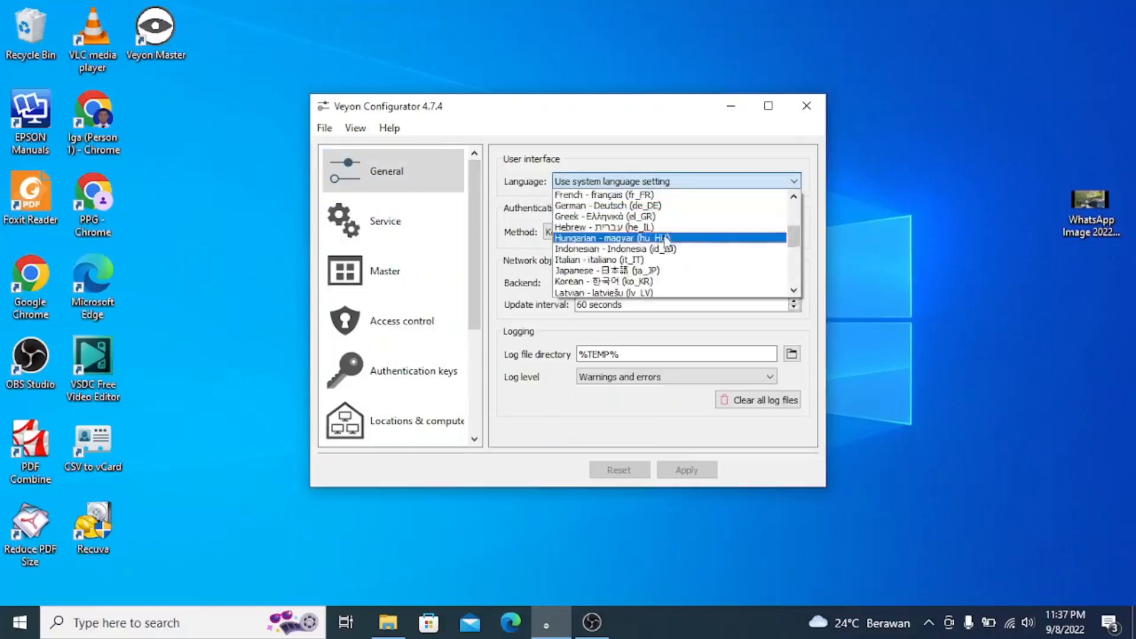
left_click(692, 139)
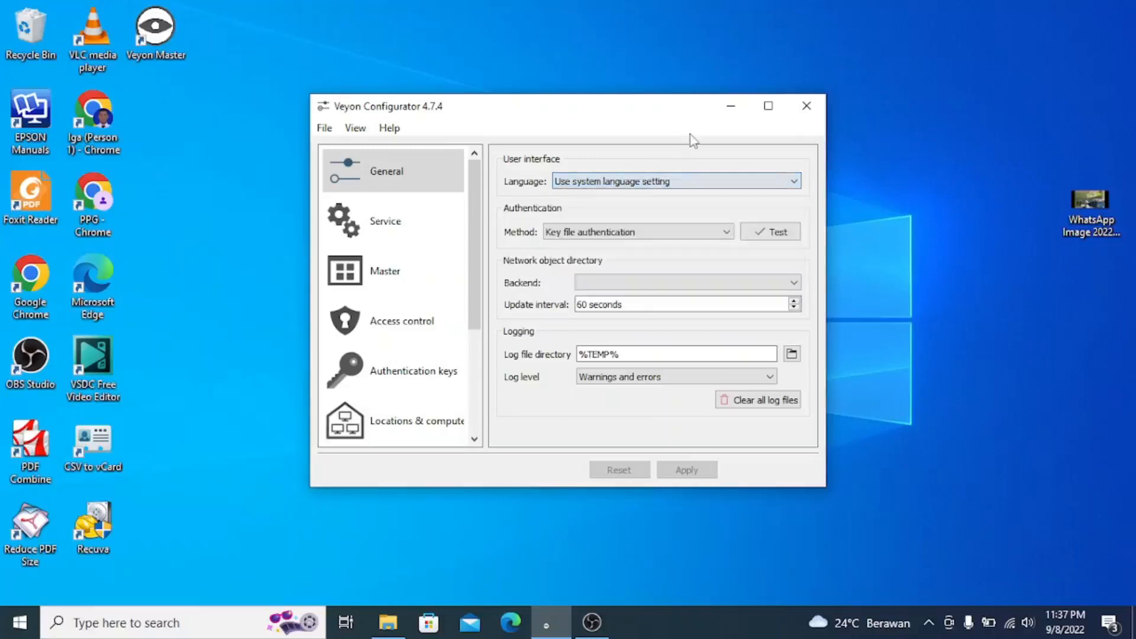
Step: Review the authentication methods and choose Key file authentication
left_click(725, 237)
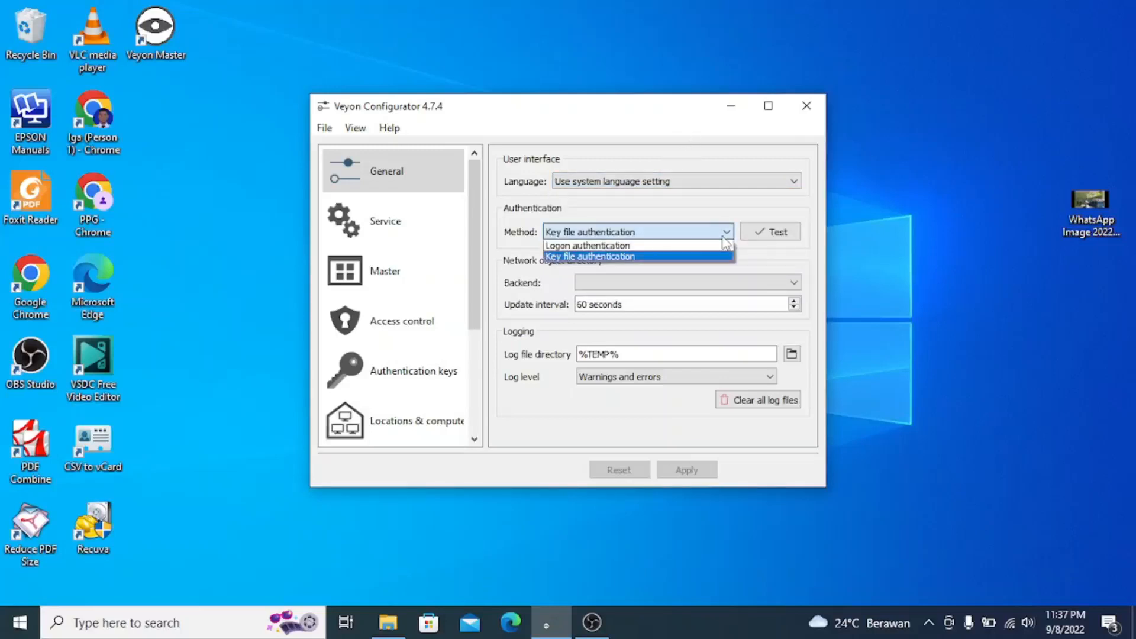
left_click(610, 97)
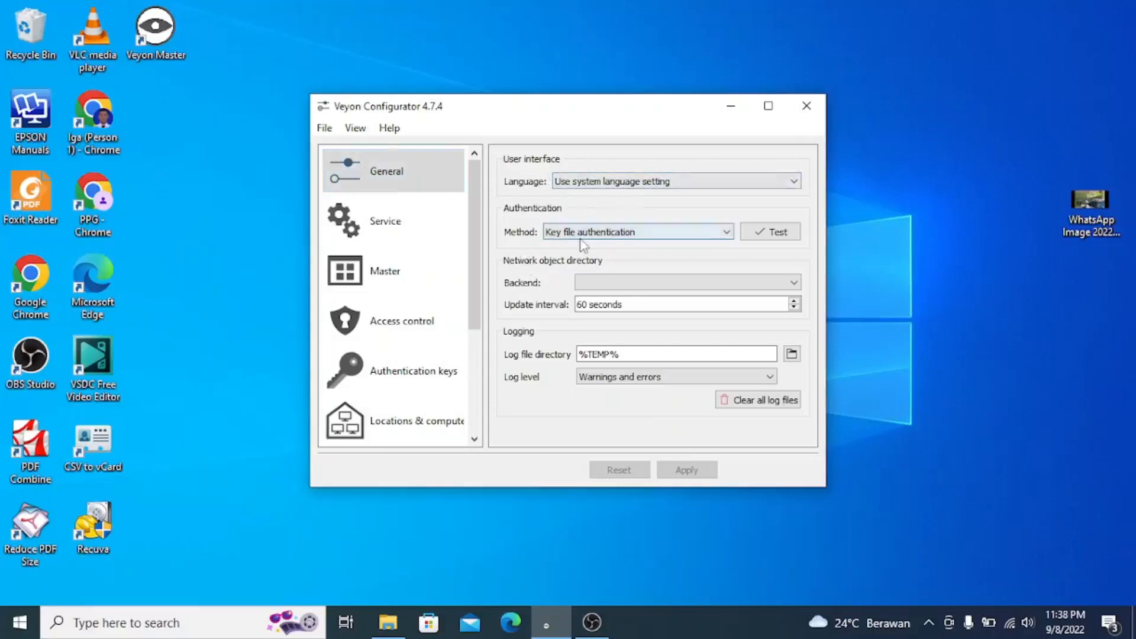
left_click(602, 234)
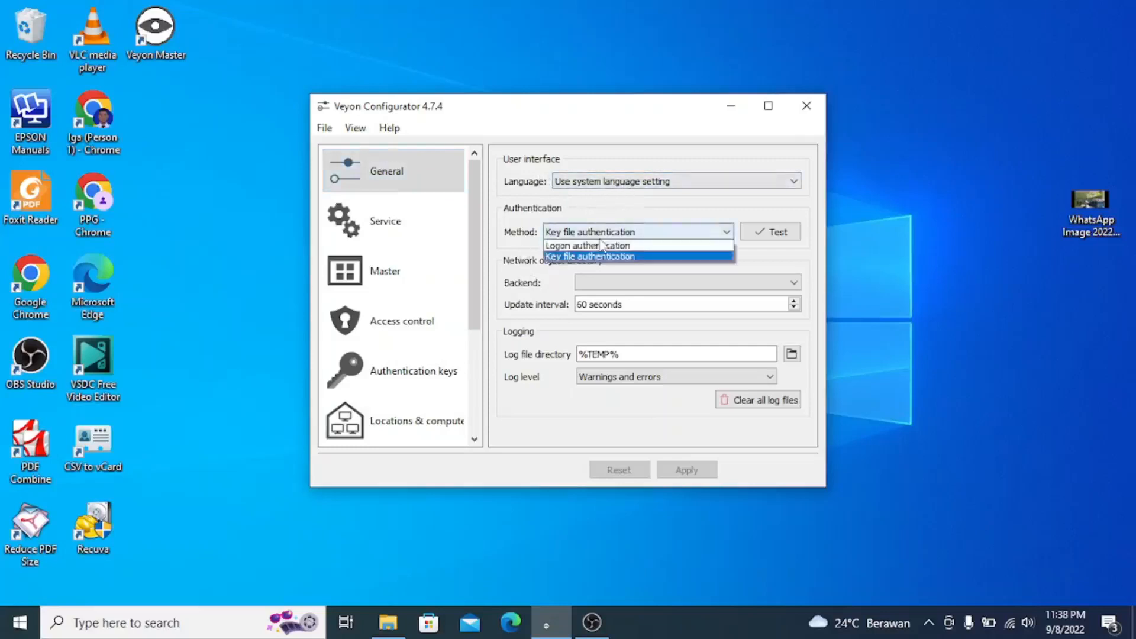
left_click(604, 261)
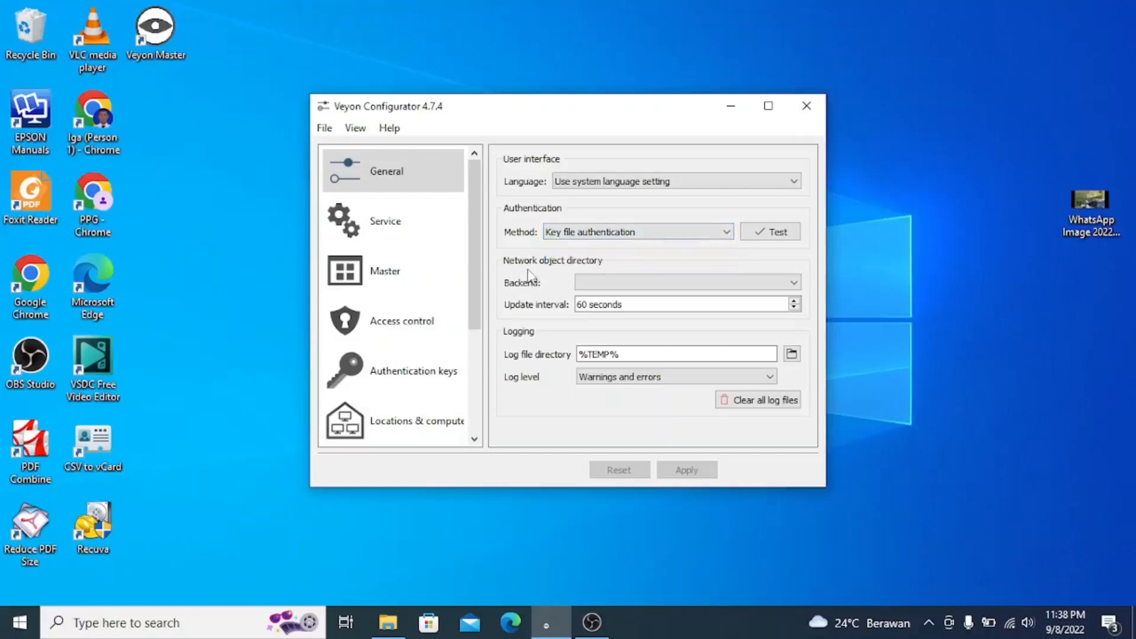
Step: Go through the Service, Master and Access control settings to the Authentication keys page, and maximize the configurator window
left_click(439, 239)
left_click(434, 270)
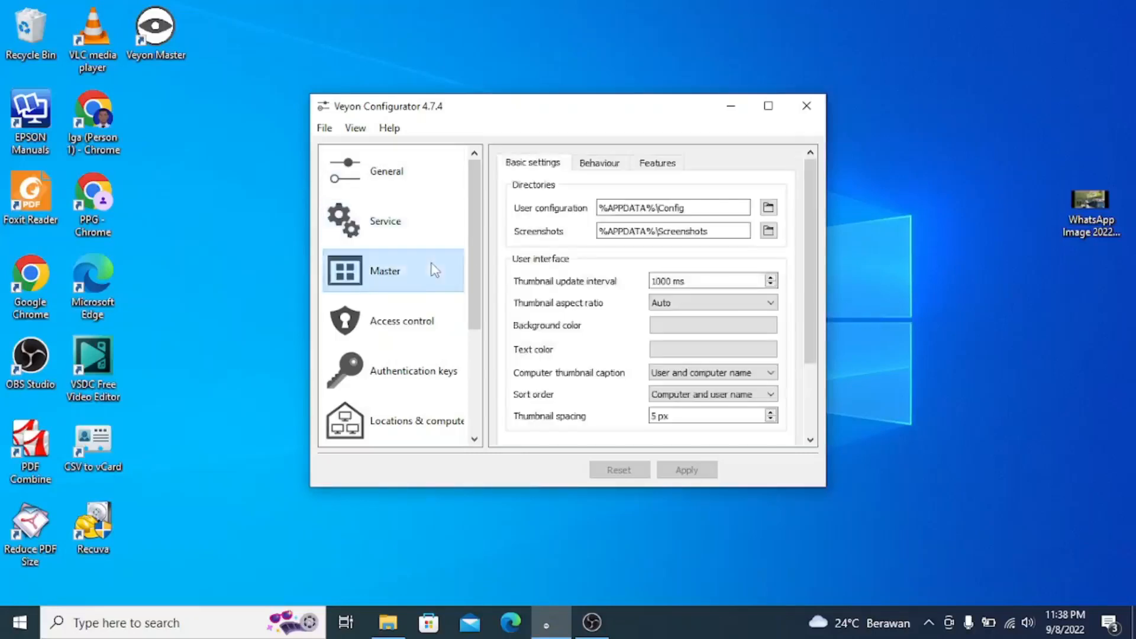
left_click(430, 318)
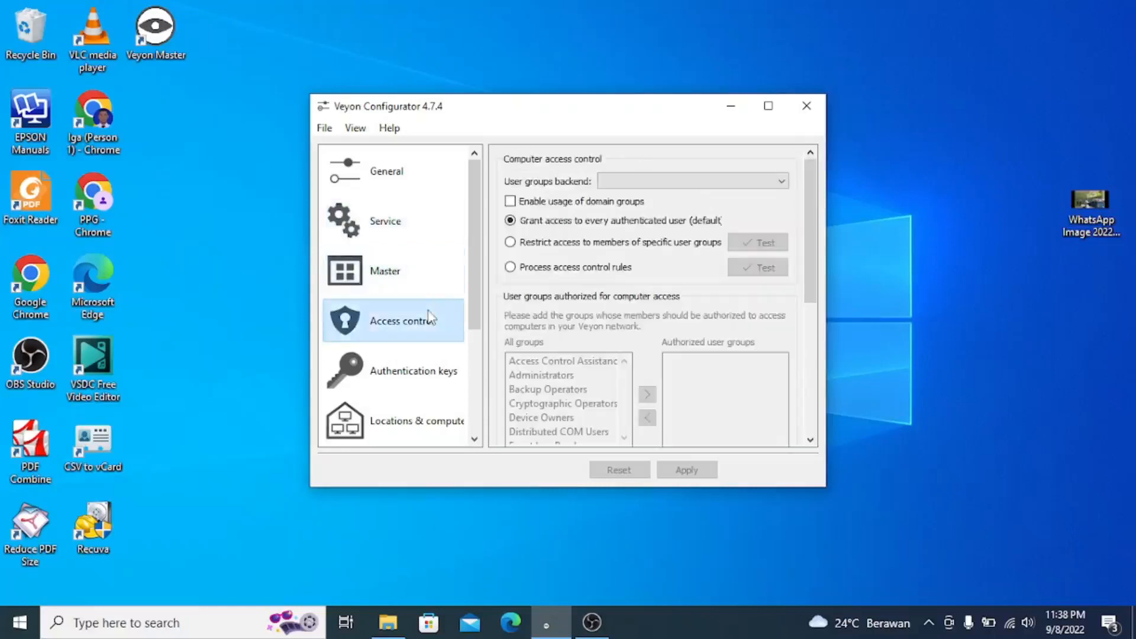
left_click(434, 379)
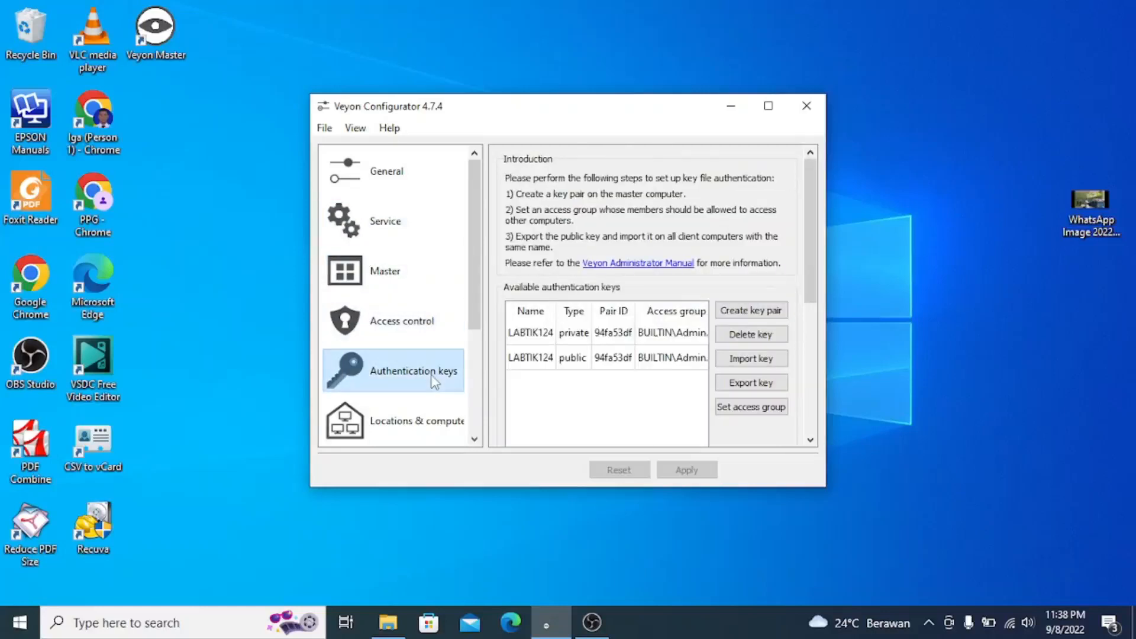
left_click(767, 107)
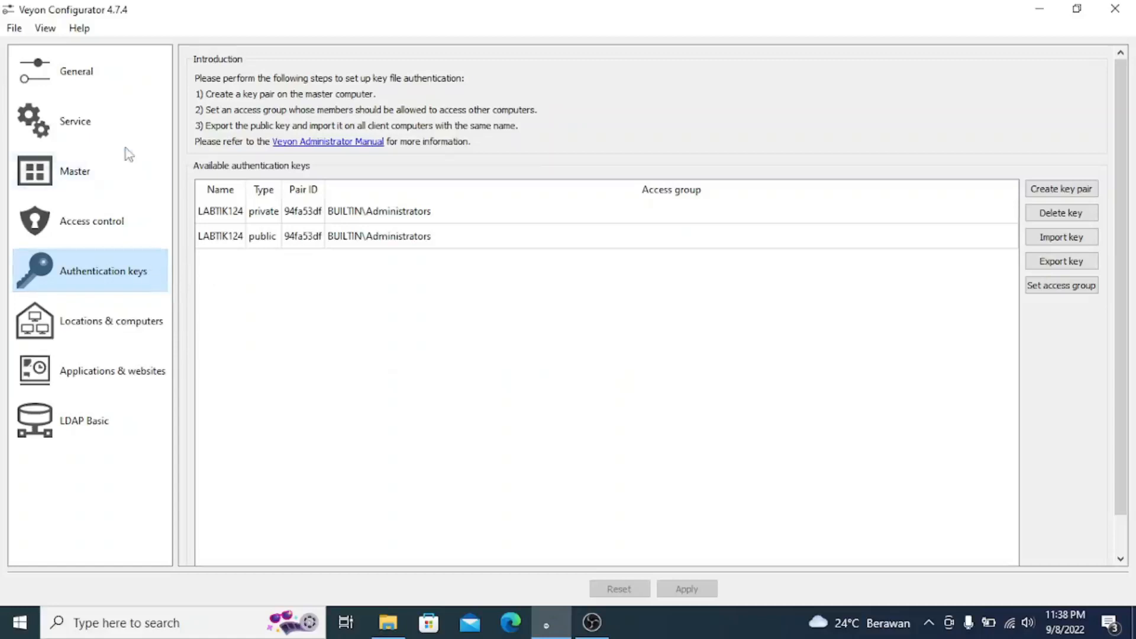
Step: Recheck the general settings, and create an authentication key pair named LABTIK124B
left_click(104, 84)
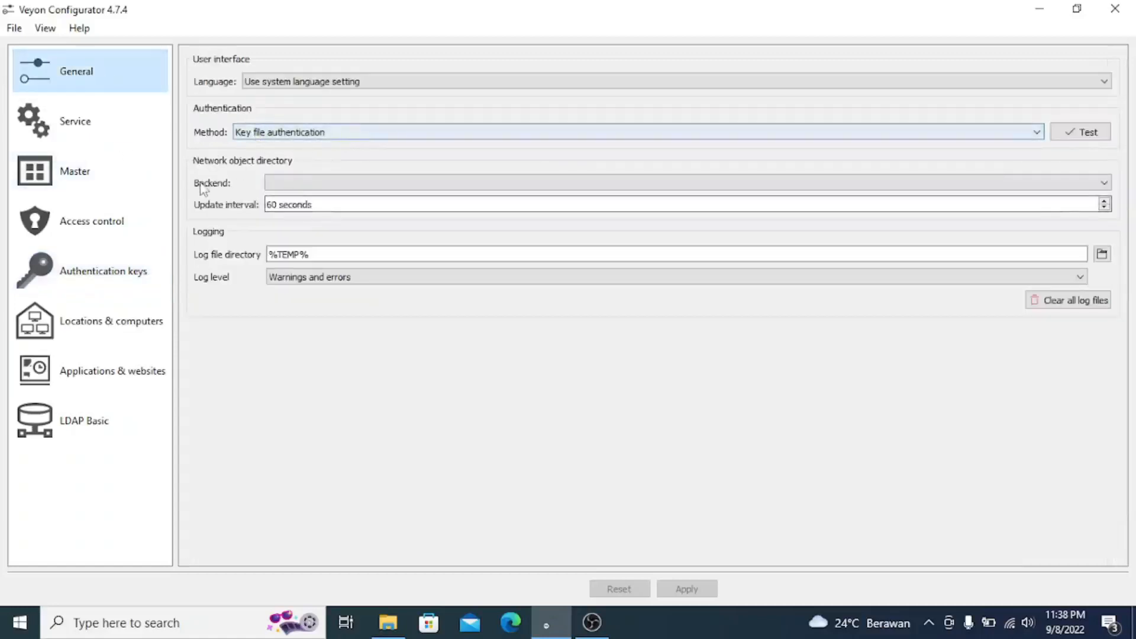
left_click(102, 282)
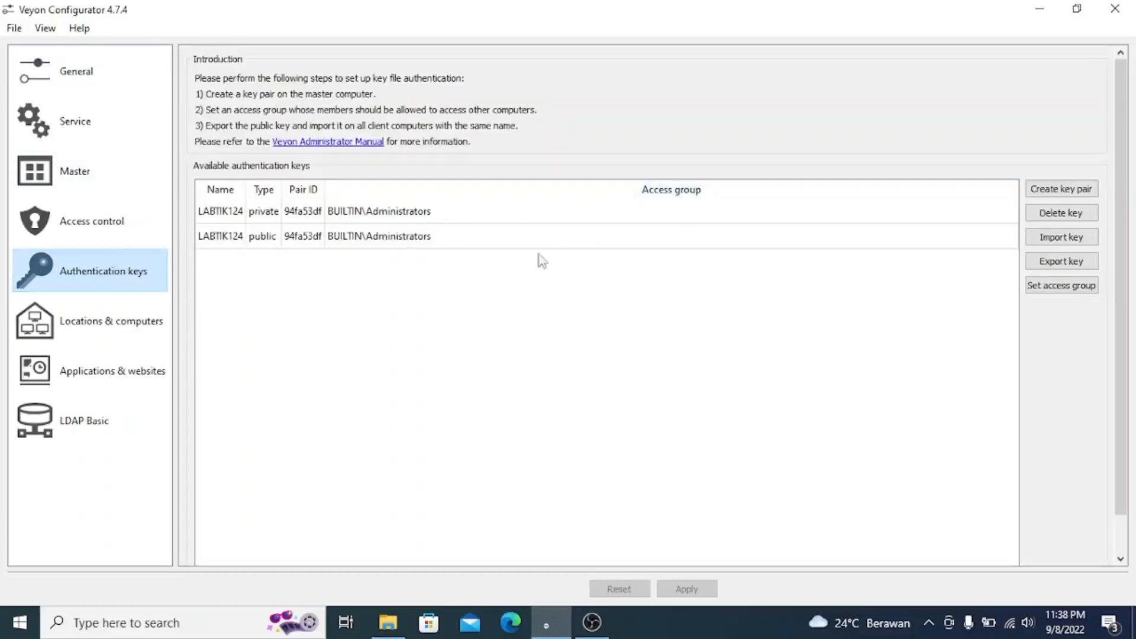
mouse_move(358, 272)
left_click(1065, 193)
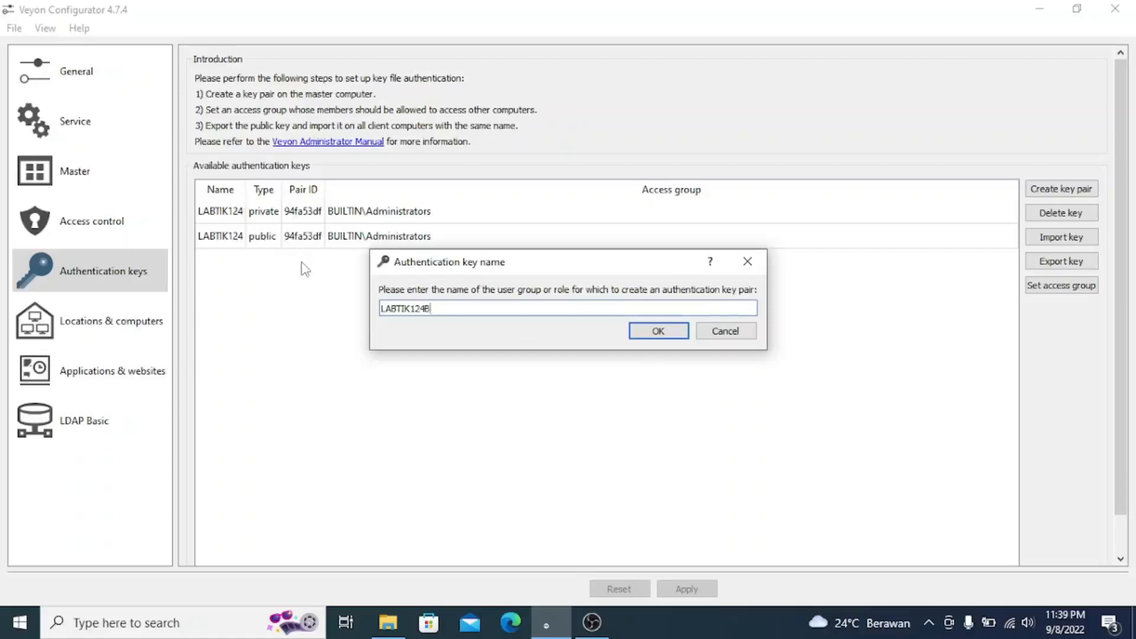
left_click(659, 332)
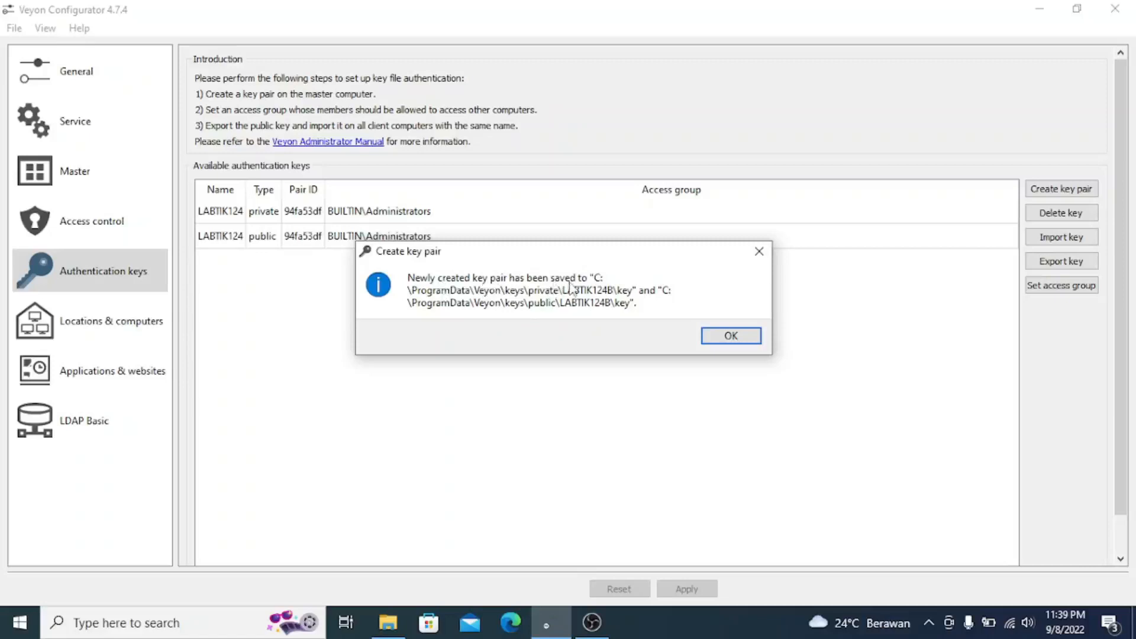
left_click(742, 336)
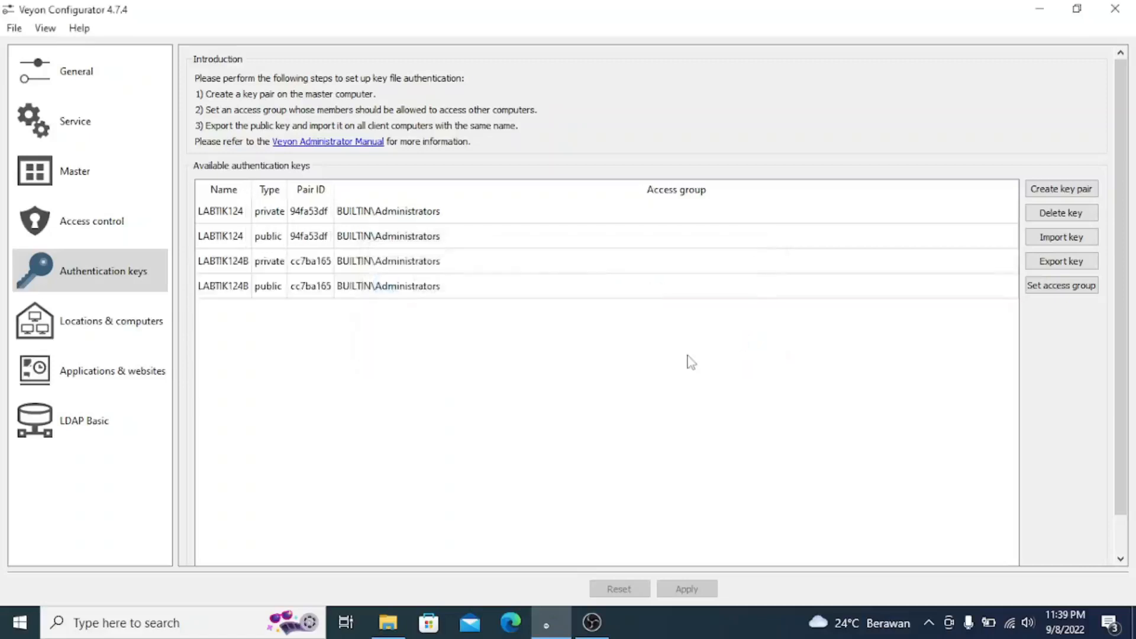
Step: Export the LABTIK124B public key to USB Drive (D:) as the key file LABTIK124B_public_key
left_click(217, 294)
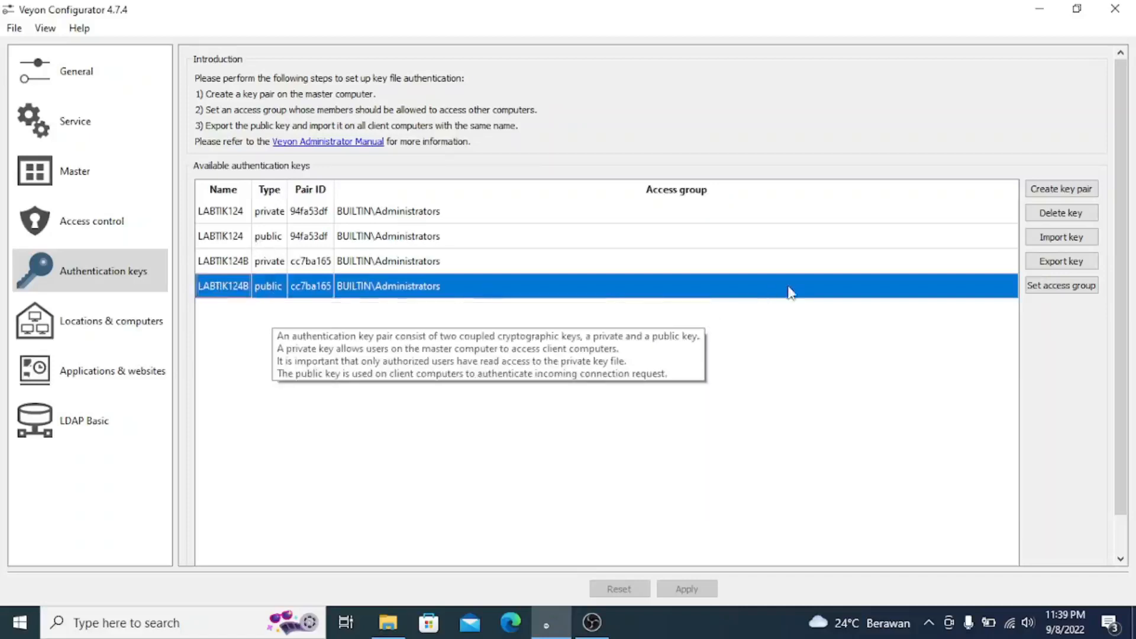
left_click(1048, 264)
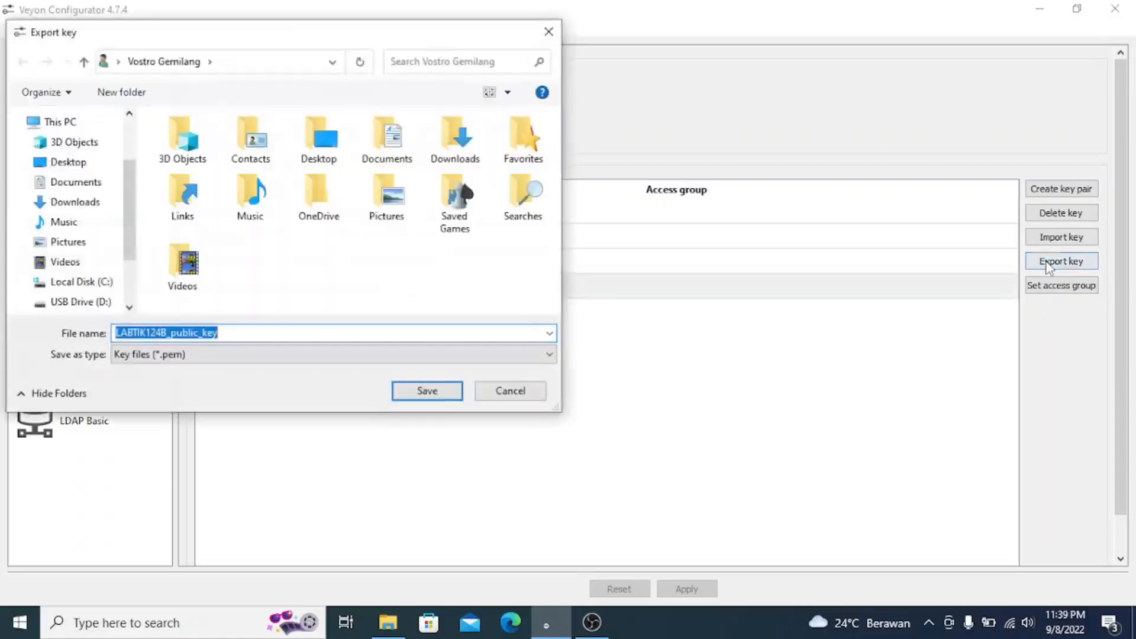
scroll(126, 268, "down", 2)
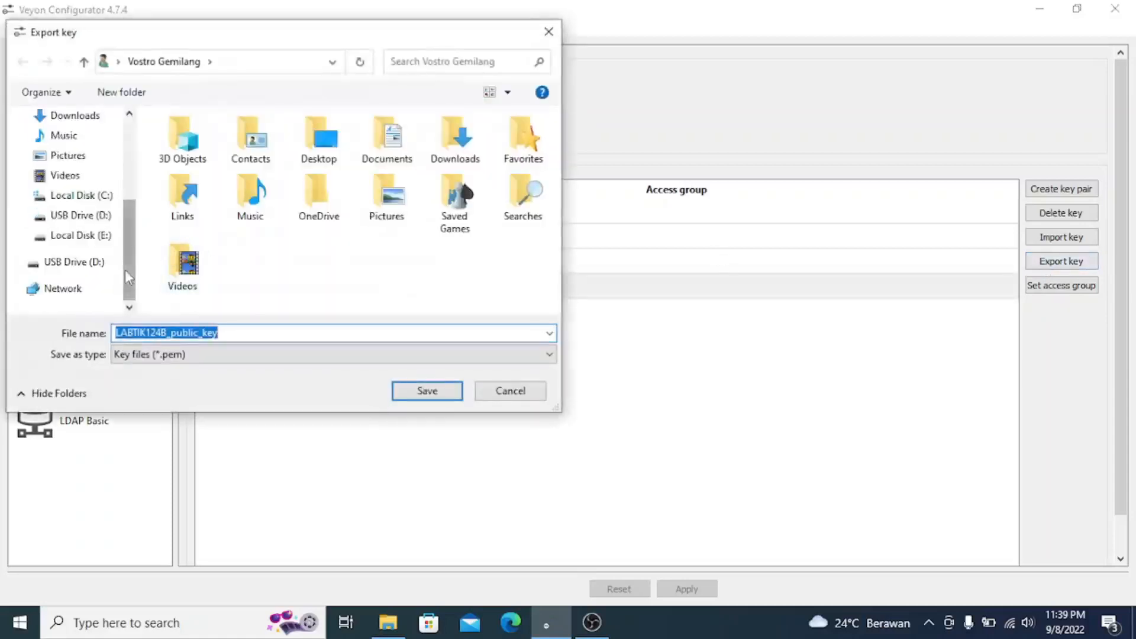
left_click(81, 218)
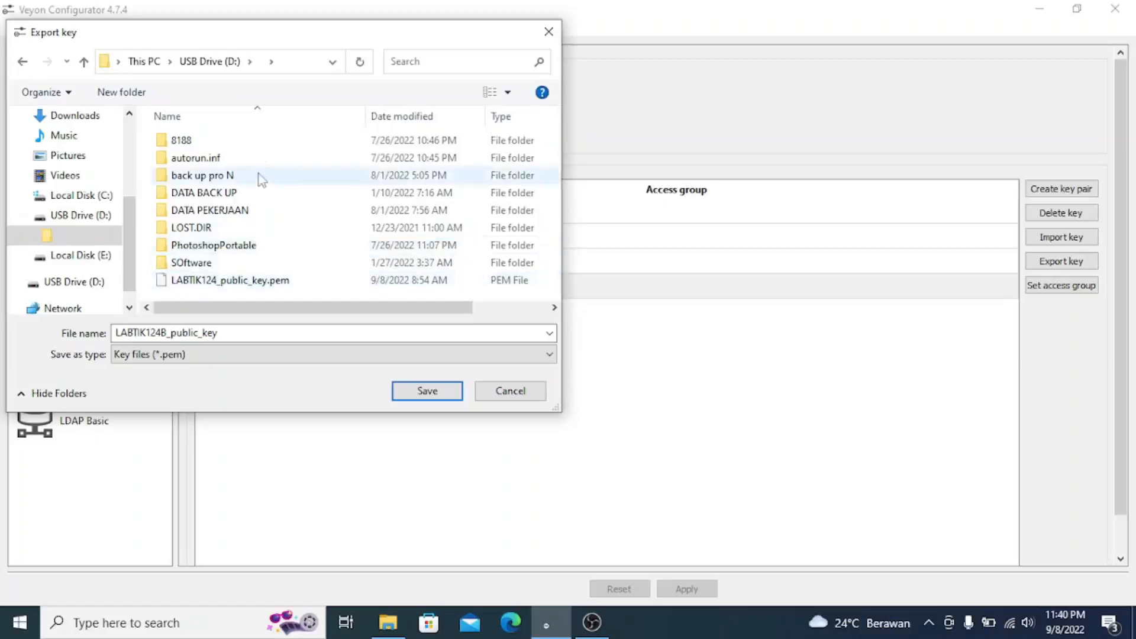
left_click_drag(281, 33, 795, 64)
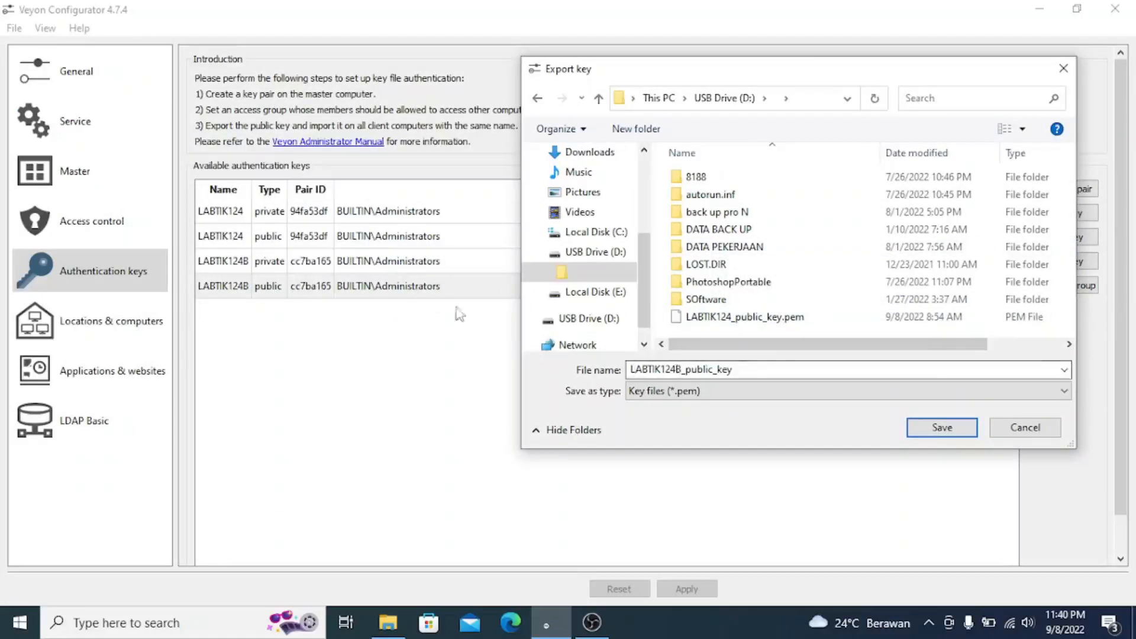
left_click(940, 429)
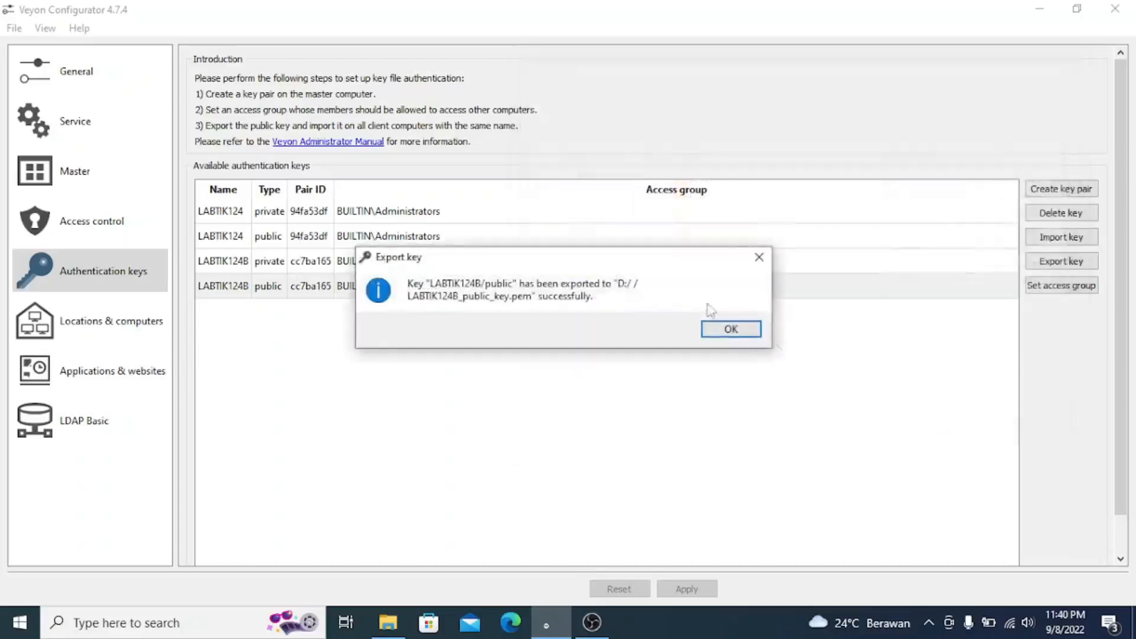
left_click(729, 329)
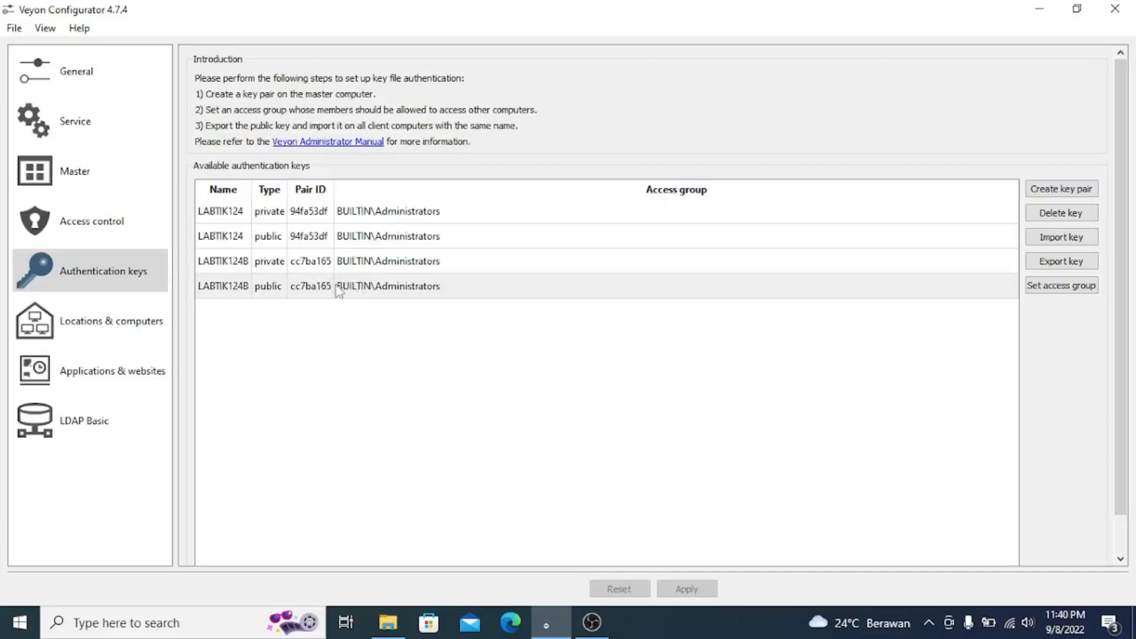
mouse_move(339, 289)
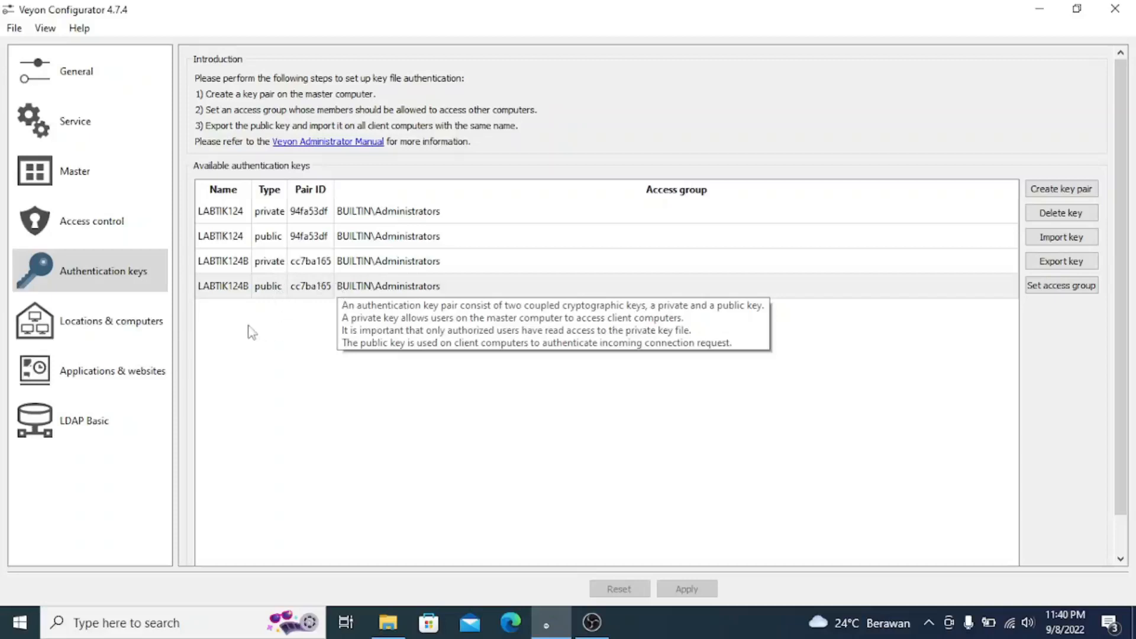
Step: Add a location named LABTIK_124B to the builtin directory under Locations & computers
left_click(121, 316)
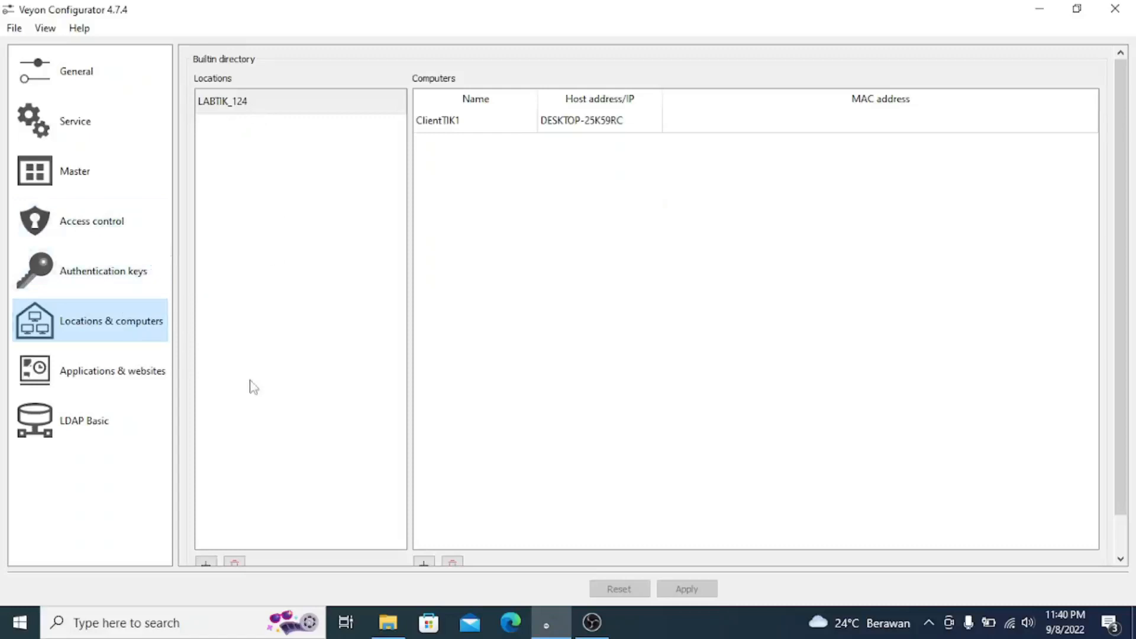
left_click(207, 563)
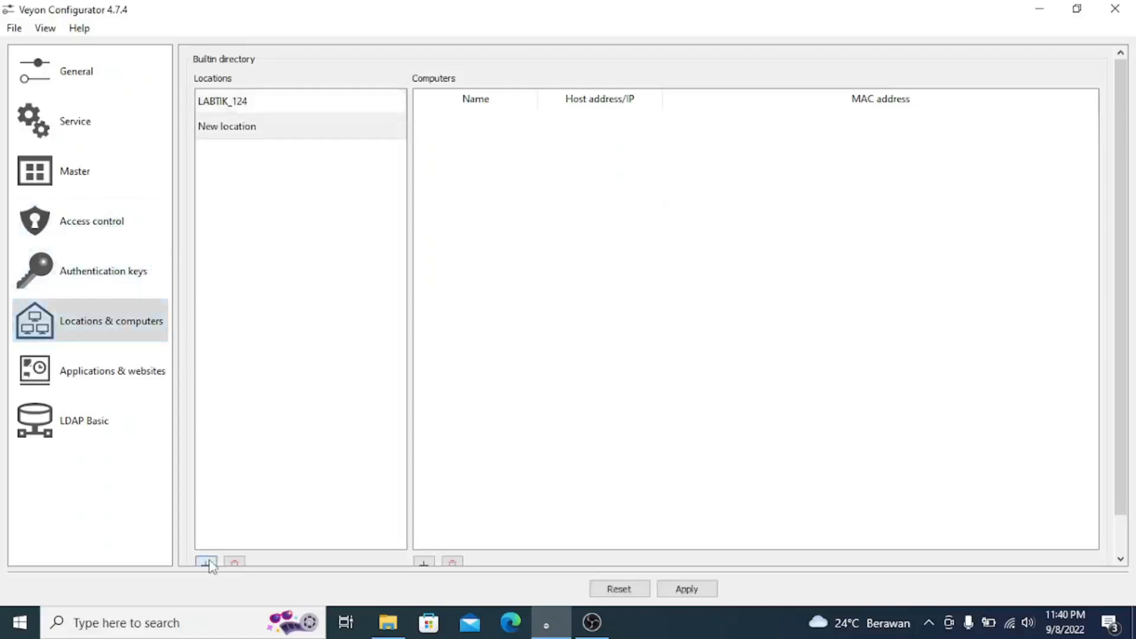
double_click(253, 135)
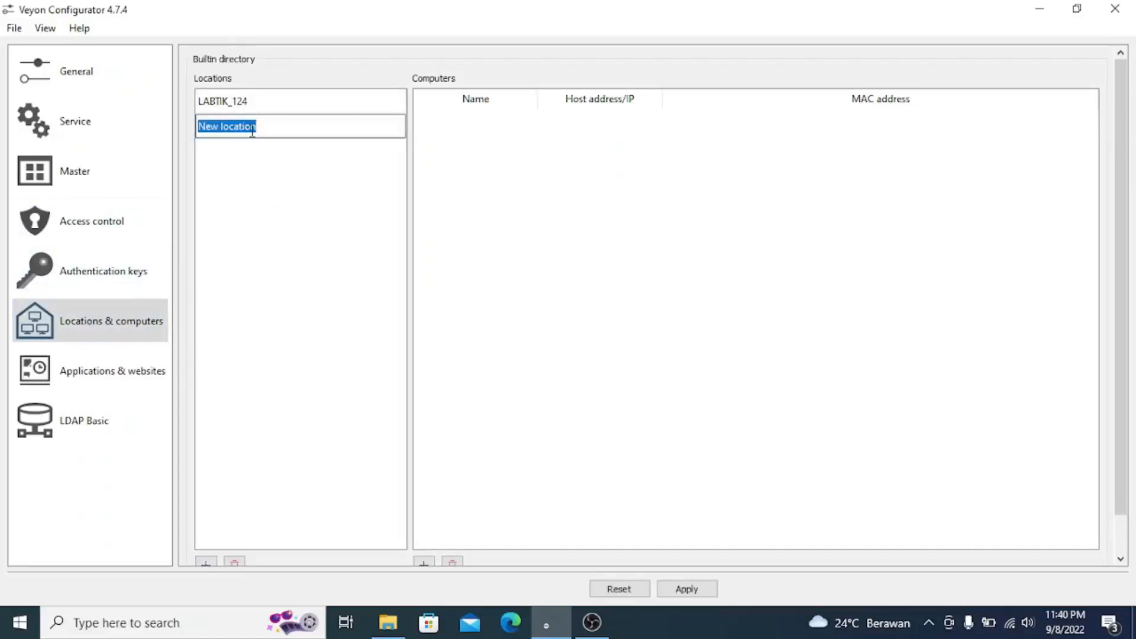
type("LABTIK_124B")
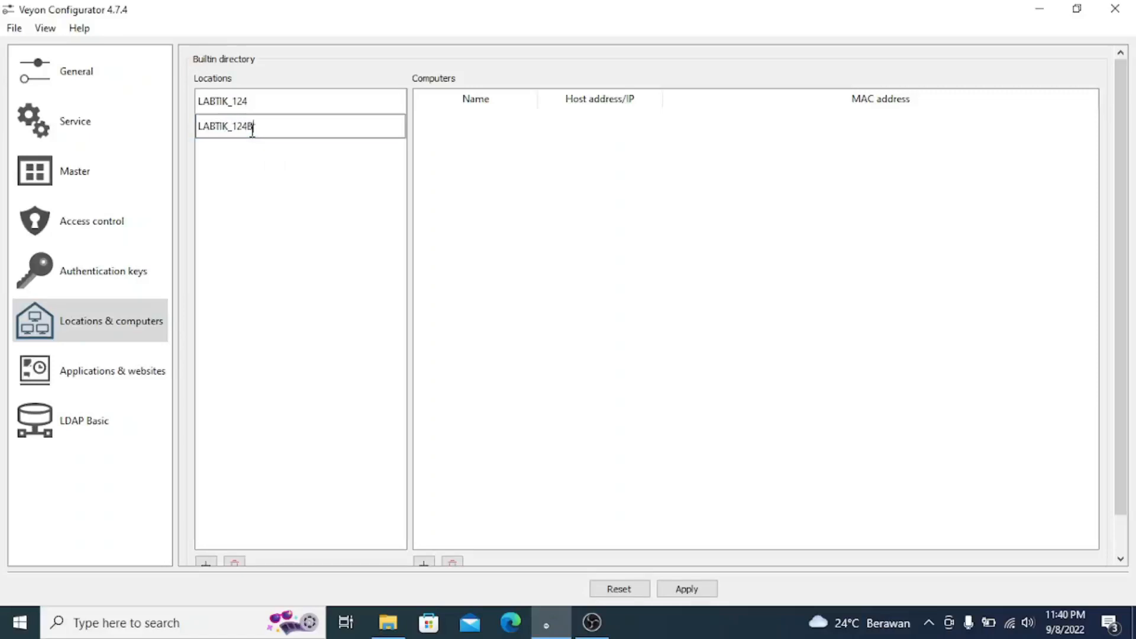
left_click(355, 189)
left_click(484, 150)
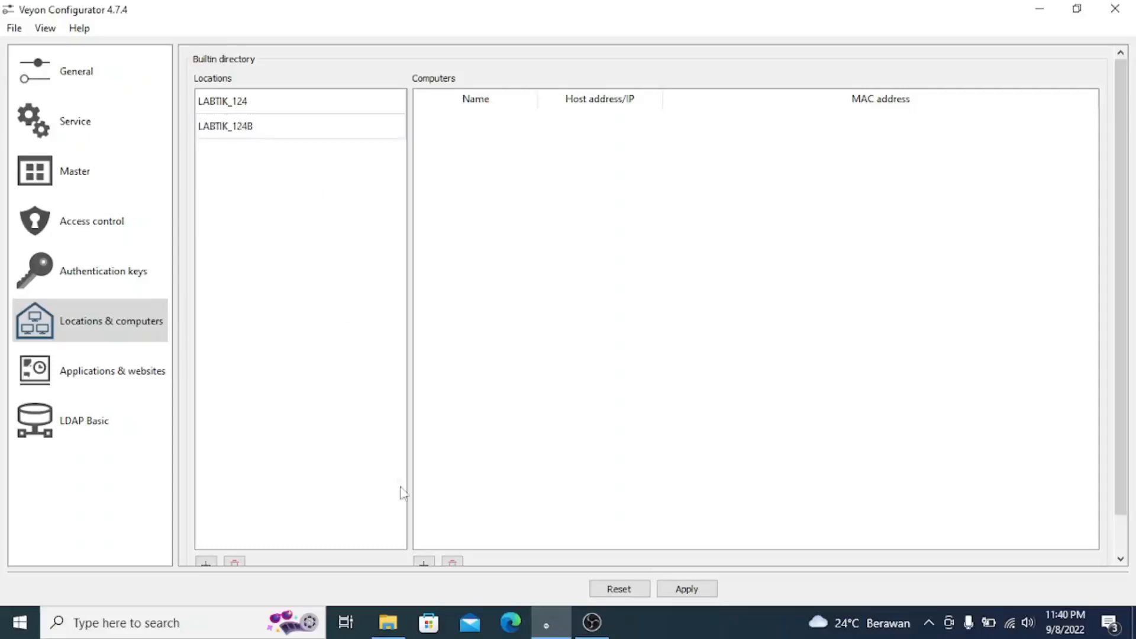
Step: Add a computer to the builtin directory and name it clientB1
left_click(423, 563)
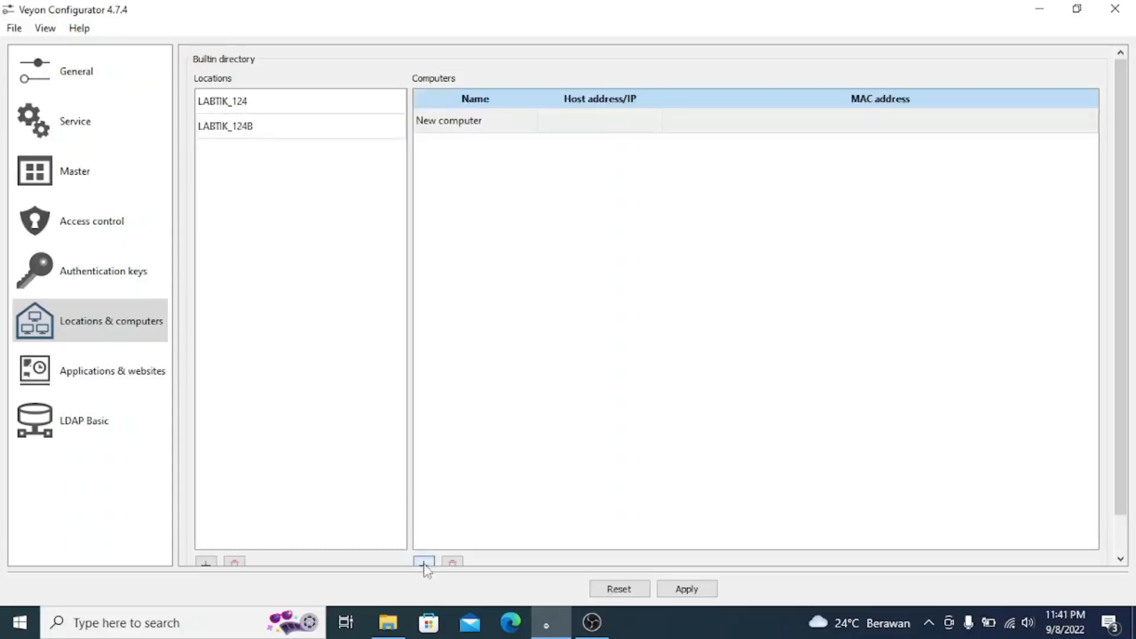
left_click(471, 127)
left_click(471, 127)
left_click_drag(484, 121, 398, 118)
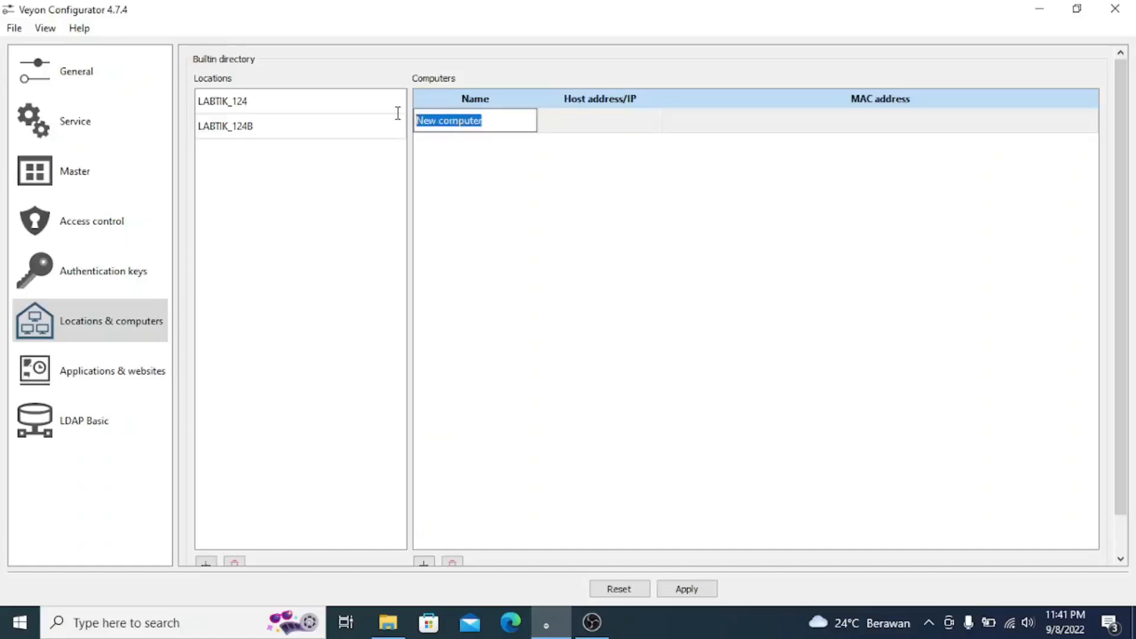
type("cli")
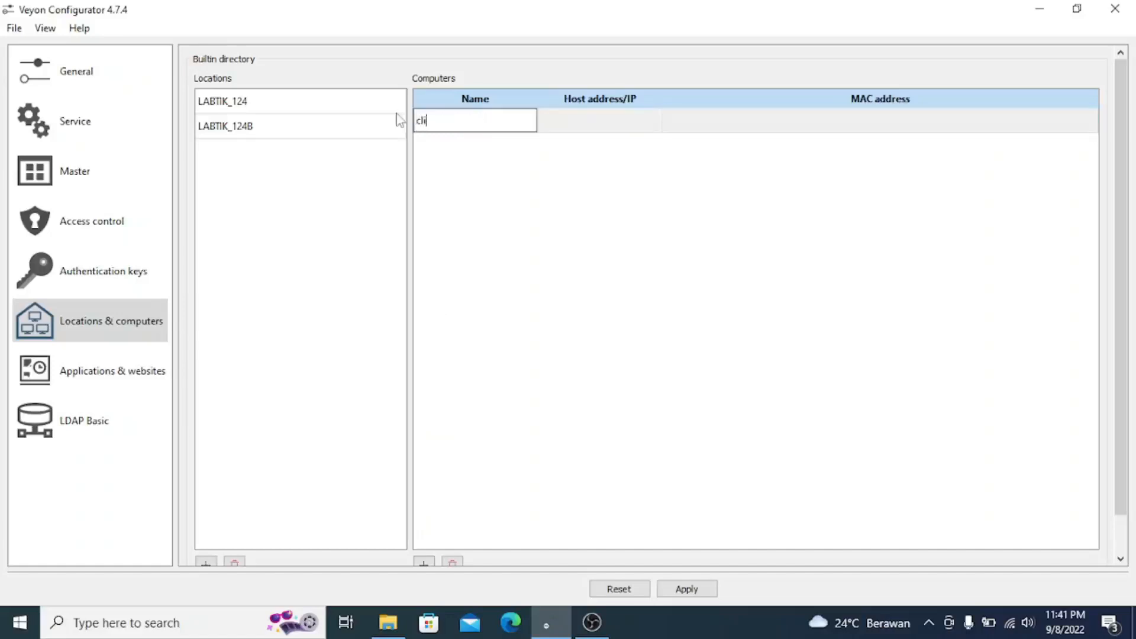
type("n")
key("BackSpace")
key("BackSpace")
key("BackSpace")
type("ientB1")
Step: Open clientB1's host address for editing, and look up this PC's device name in its Windows properties through File Explorer
double_click(600, 121)
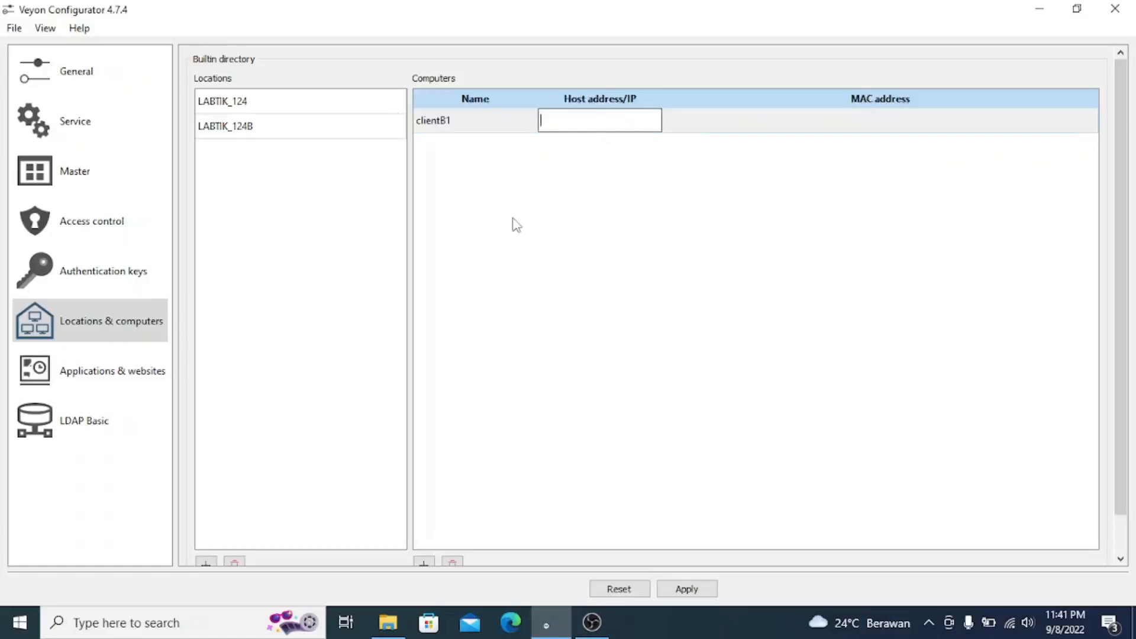
left_click(513, 219)
double_click(580, 121)
left_click(393, 628)
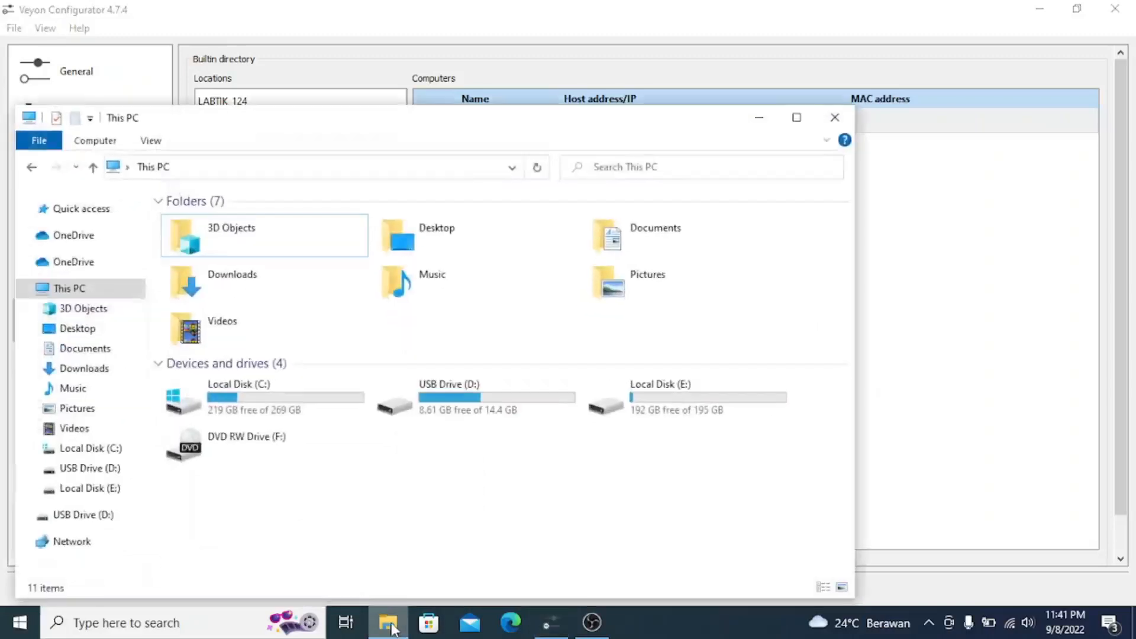
right_click(72, 288)
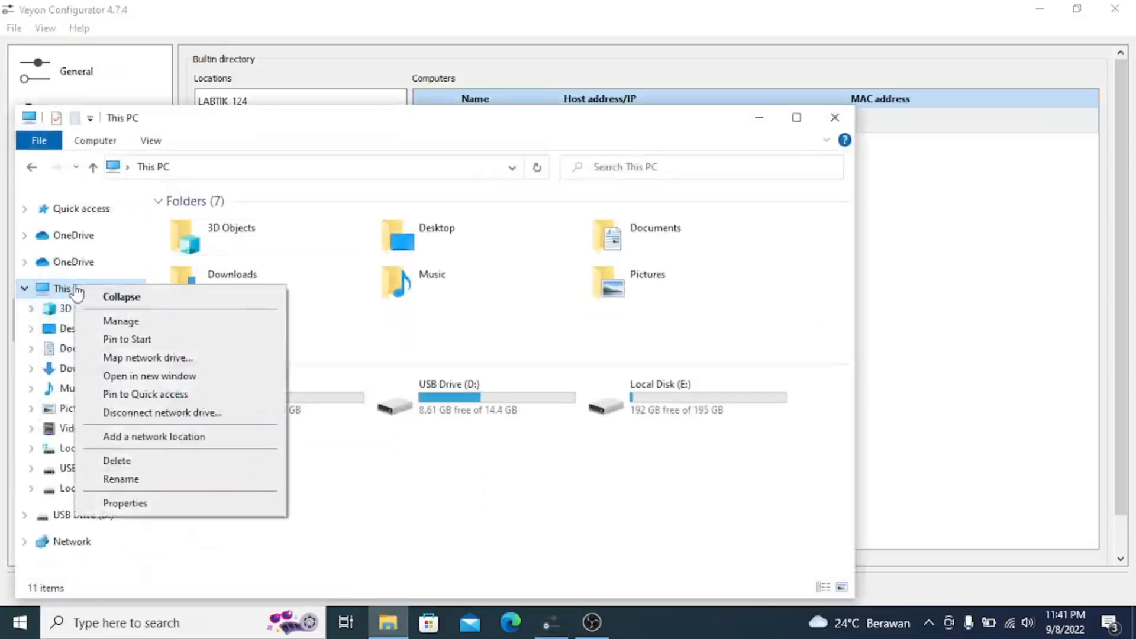
left_click(161, 504)
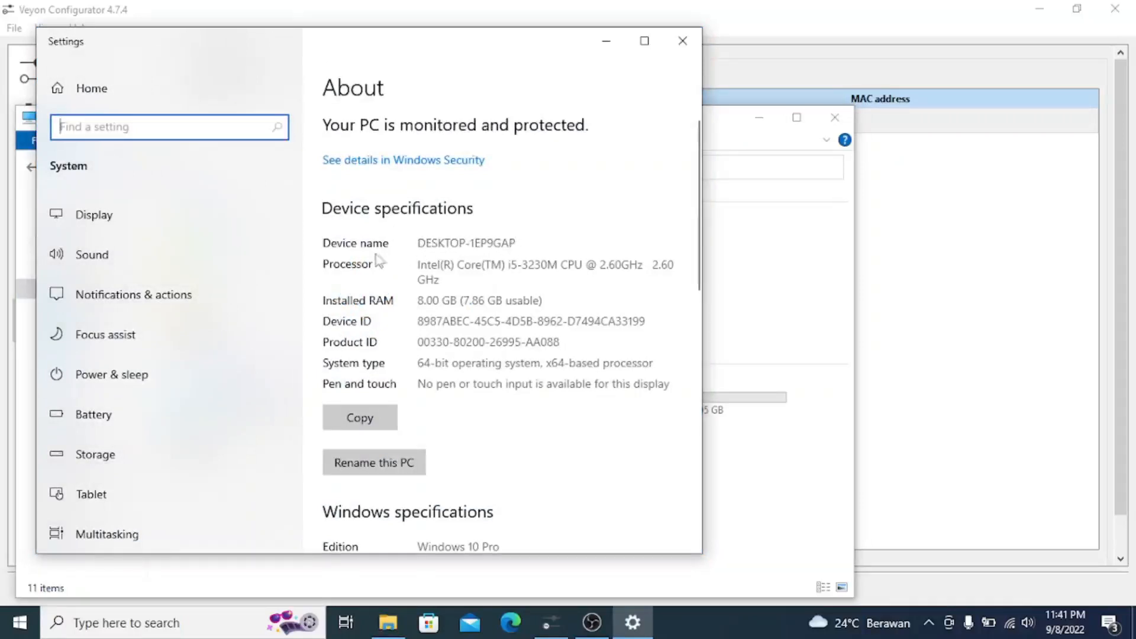
left_click_drag(421, 243, 529, 245)
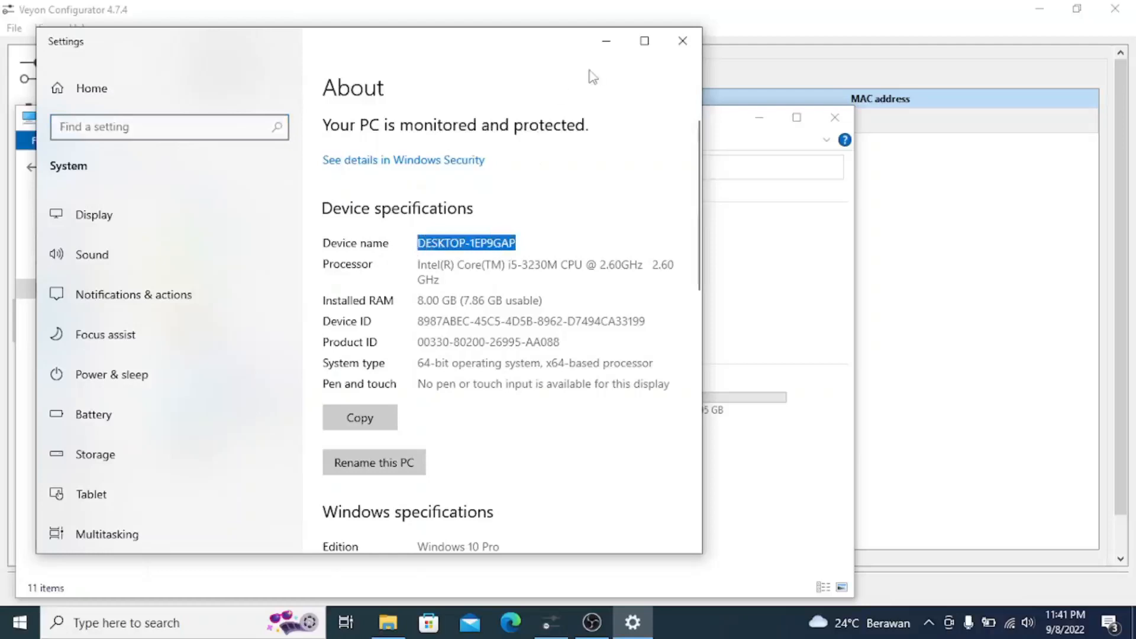
left_click(606, 42)
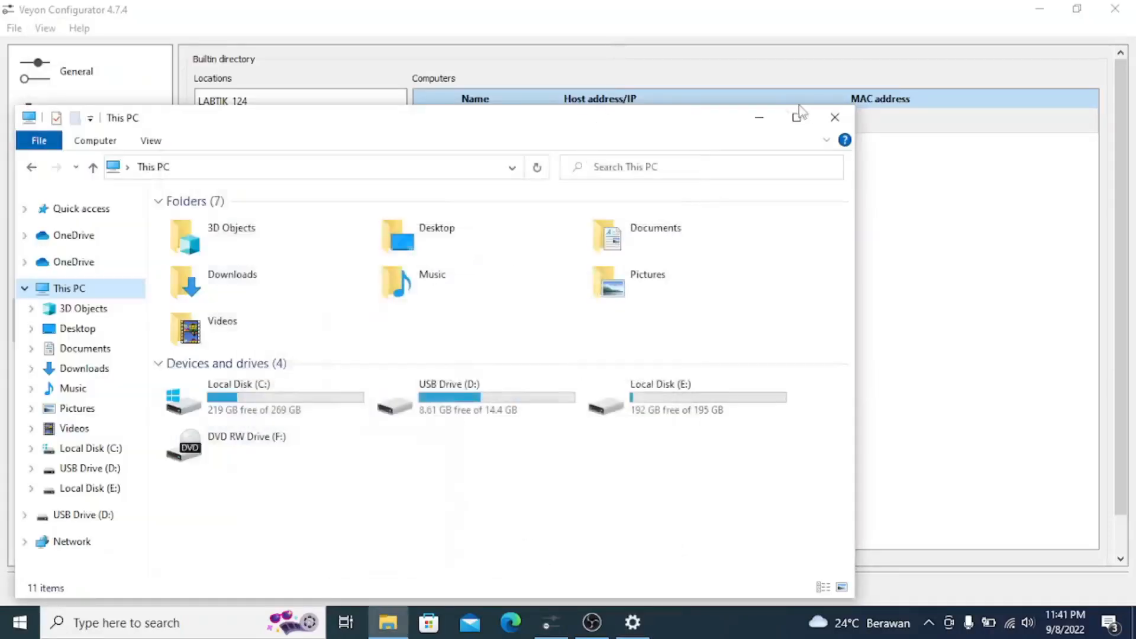
left_click(759, 117)
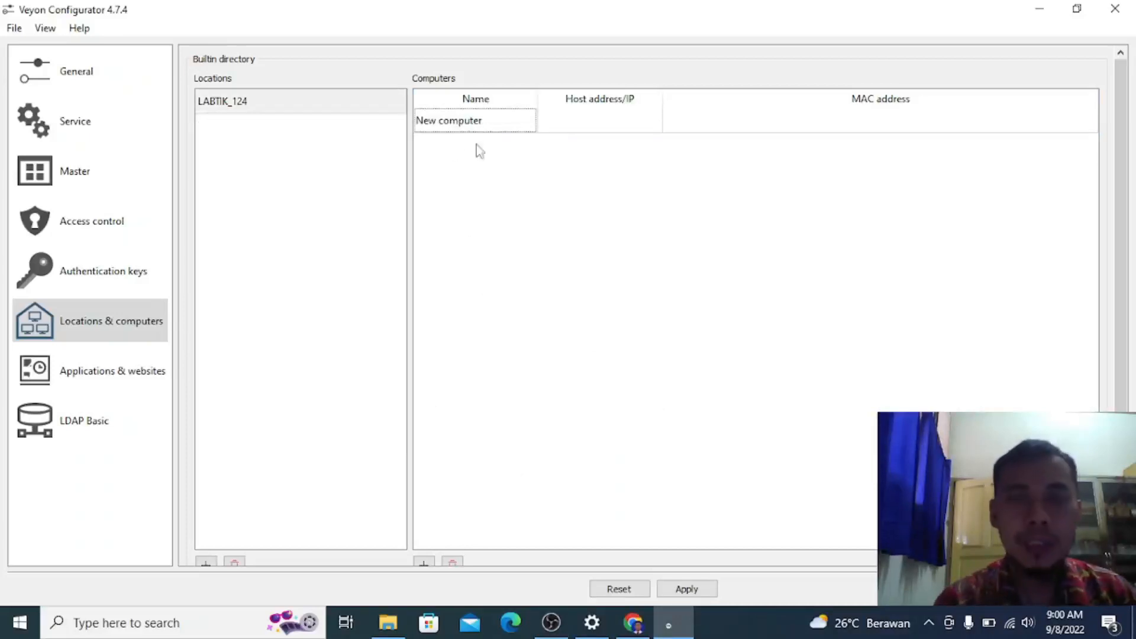
Step: Rename the new computer in location LABTIK_124 as ClientTIK1
left_click(452, 127)
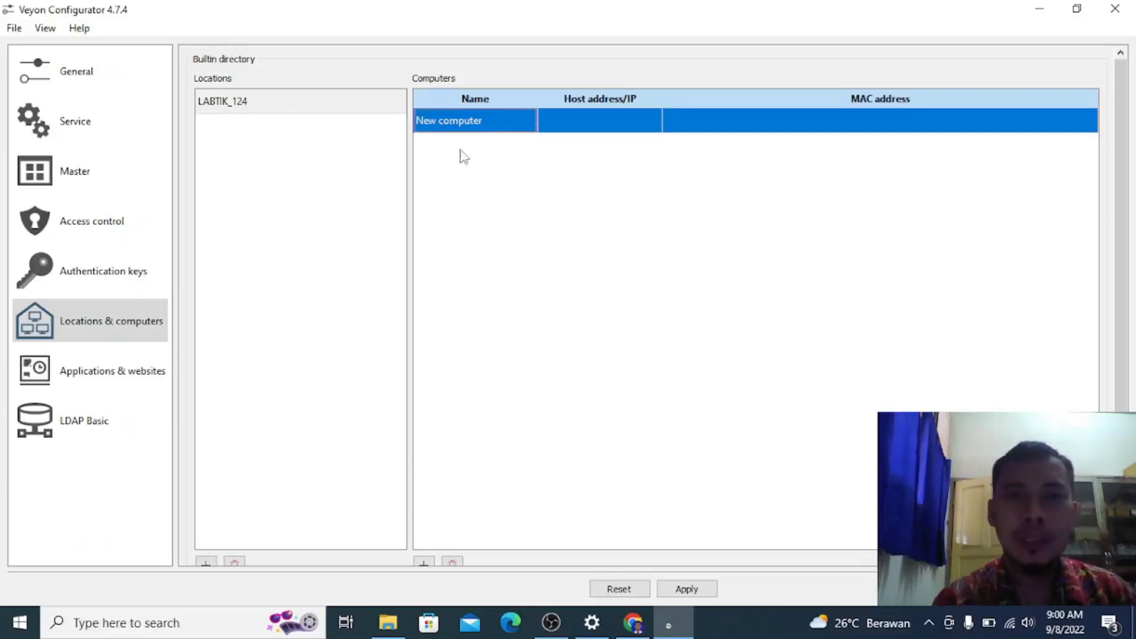
double_click(570, 129)
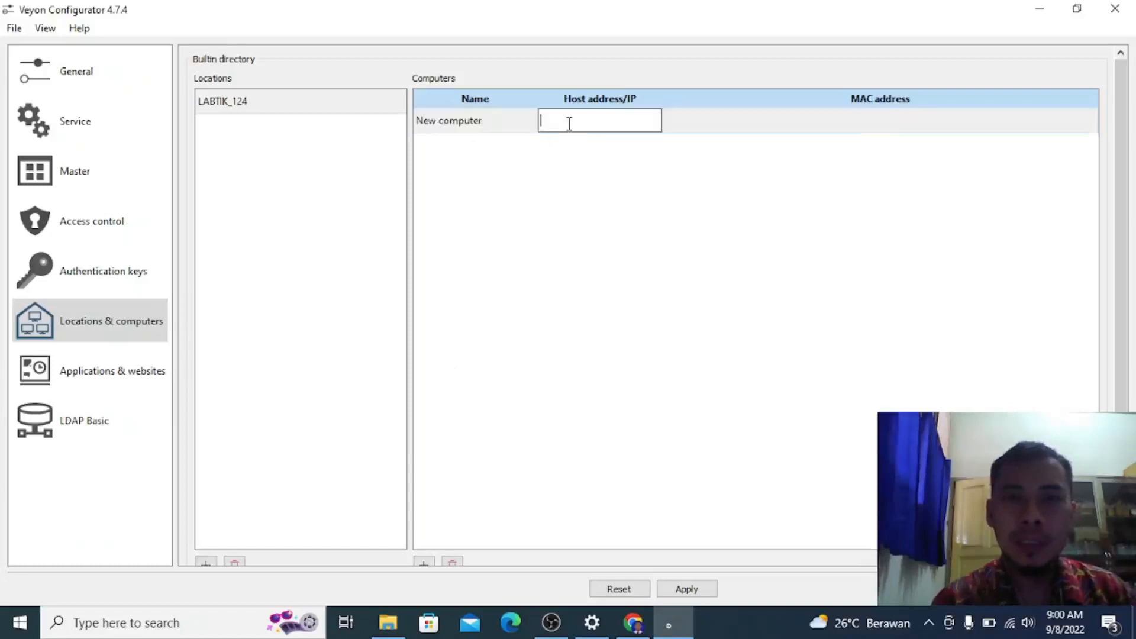
double_click(509, 117)
double_click(508, 118)
key("BackSpace")
key("BackSpace")
key("BackSpace")
key("BackSpace")
key("BackSpace")
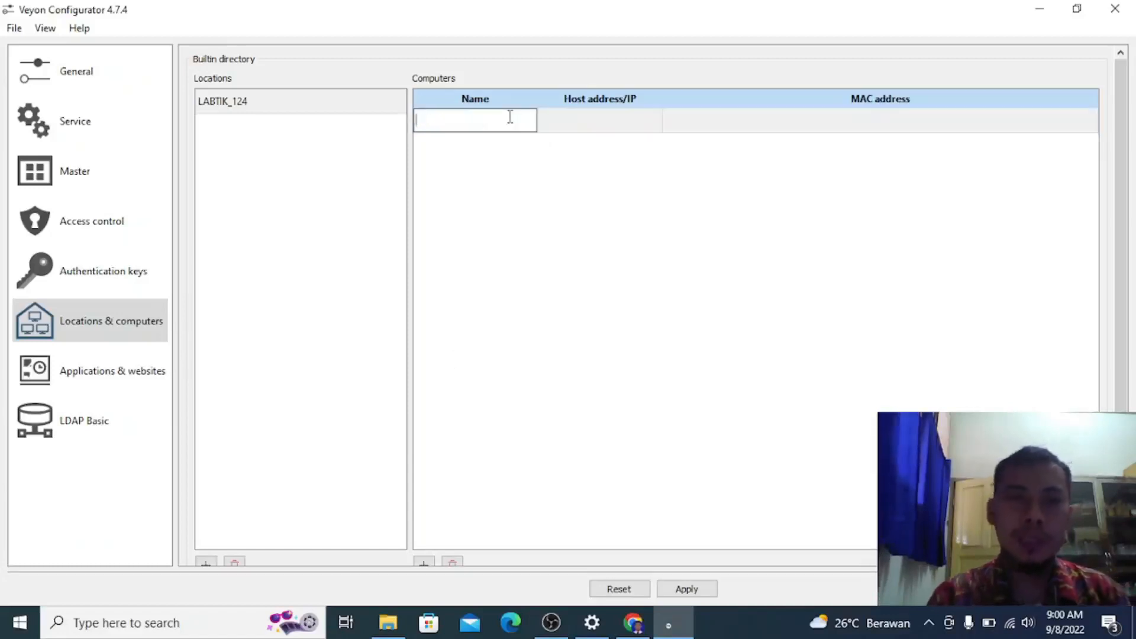
type("Clien")
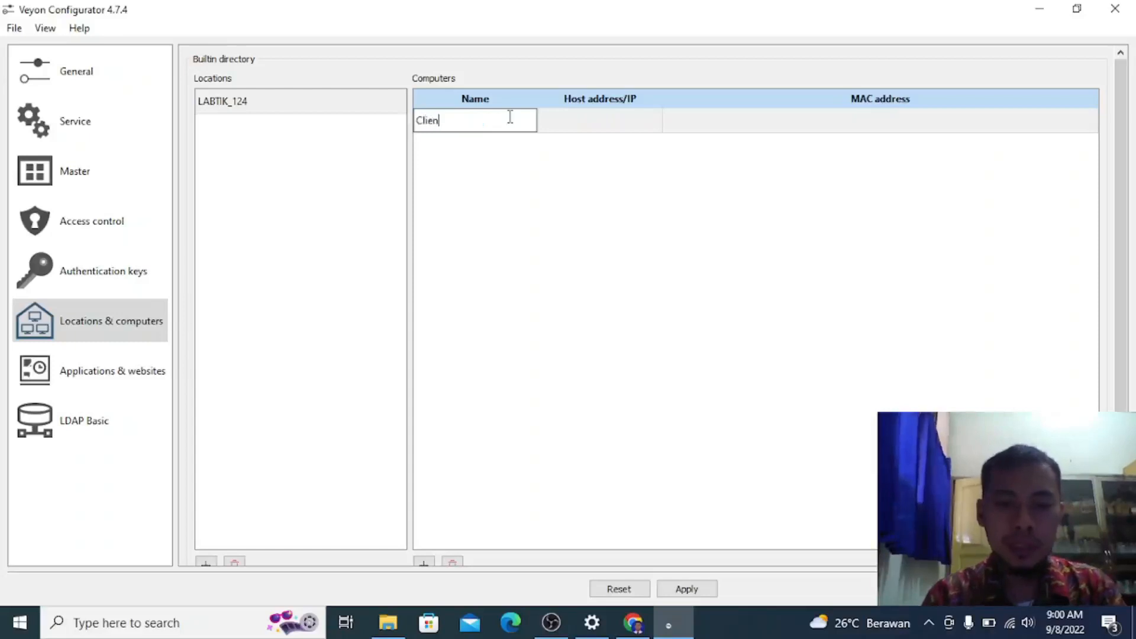
type("tTIK1")
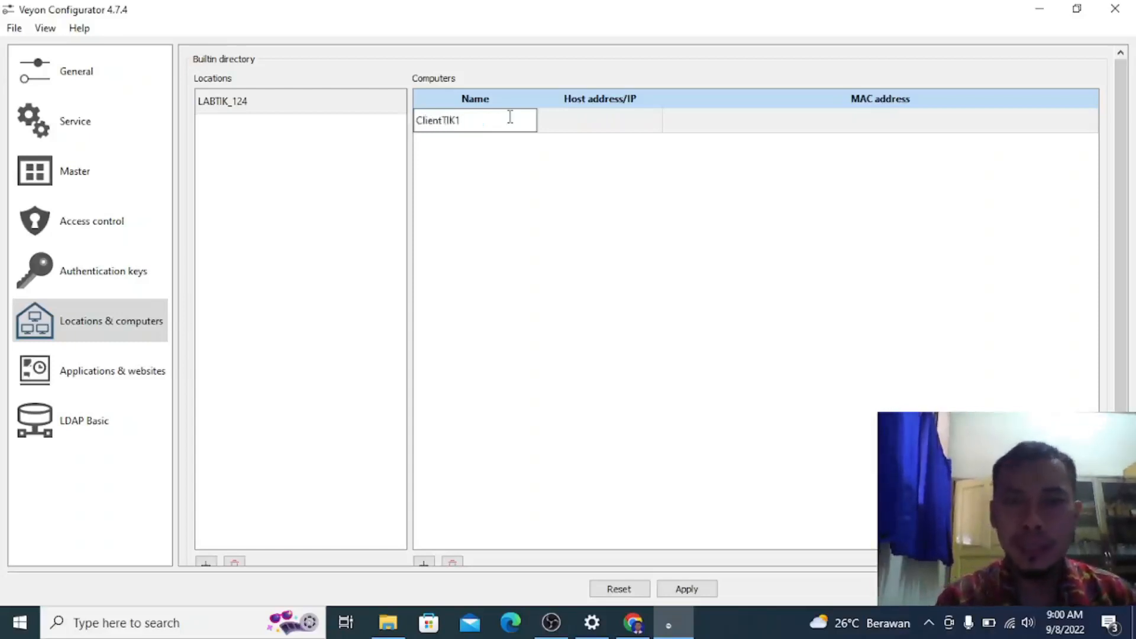
key("Return")
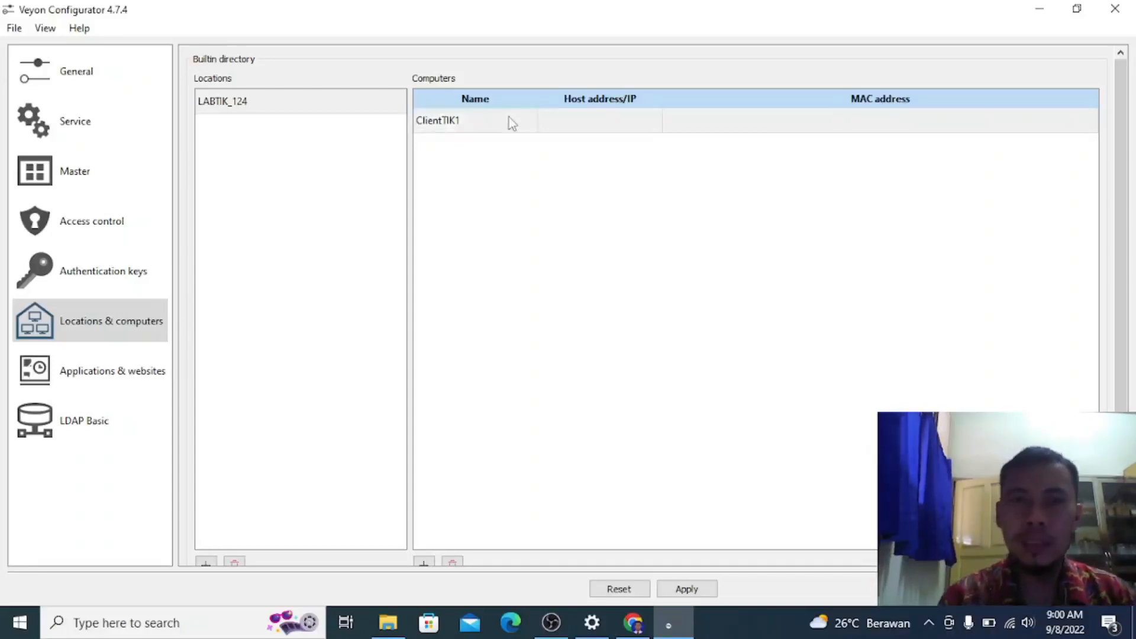
Step: Open ClientTIK1's host address for editing, and look up this PC's name with the hostname command in Command Prompt
double_click(617, 117)
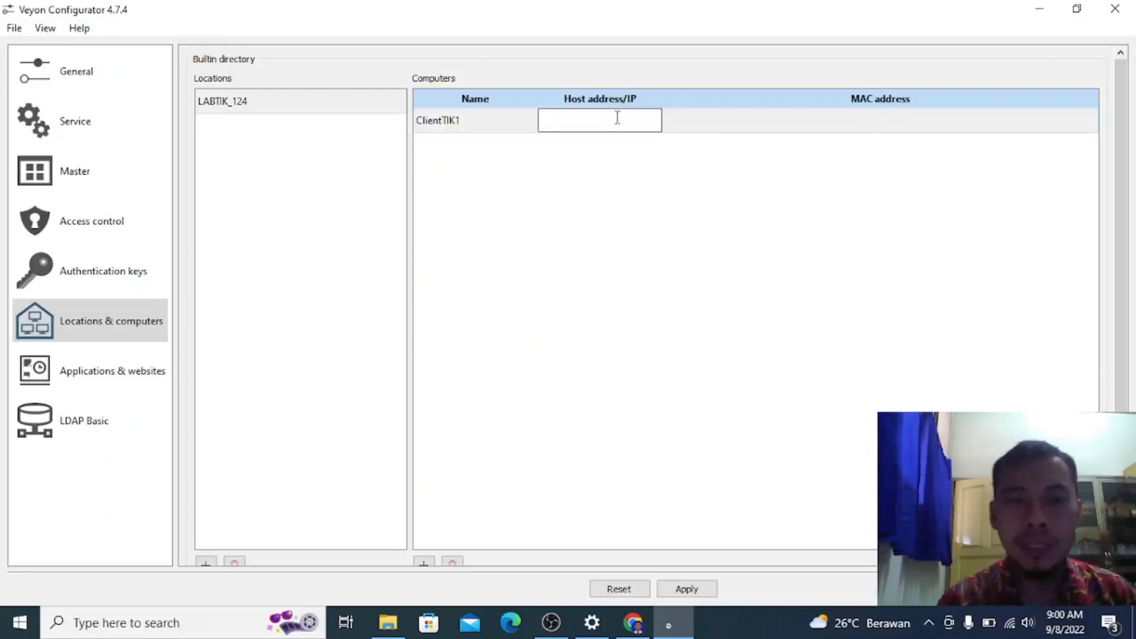
left_click(555, 629)
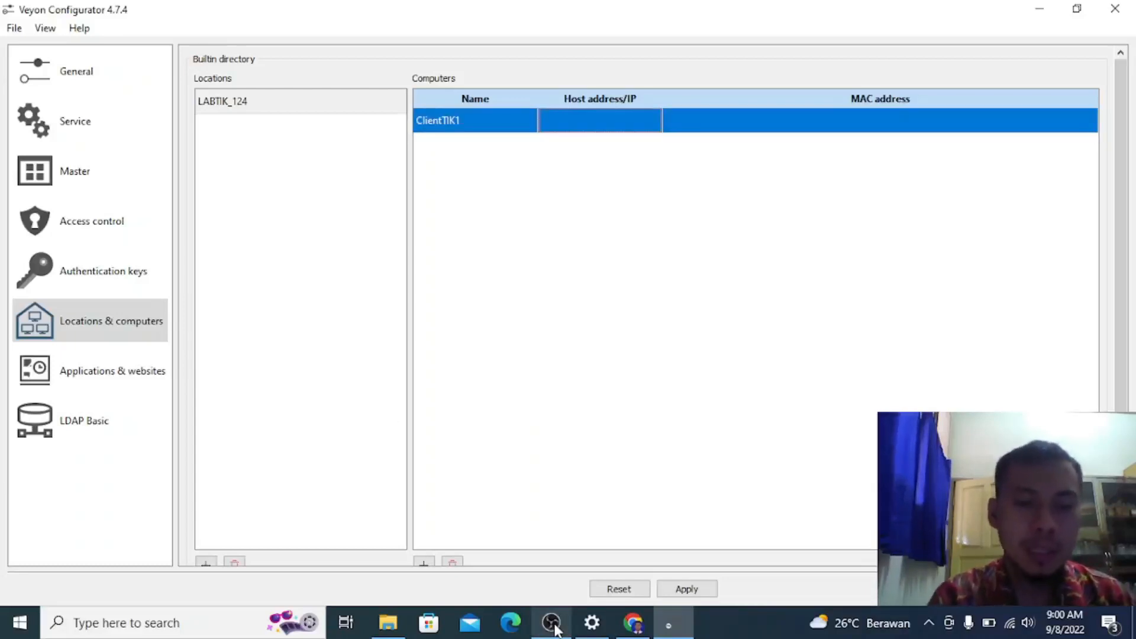
key("super+r")
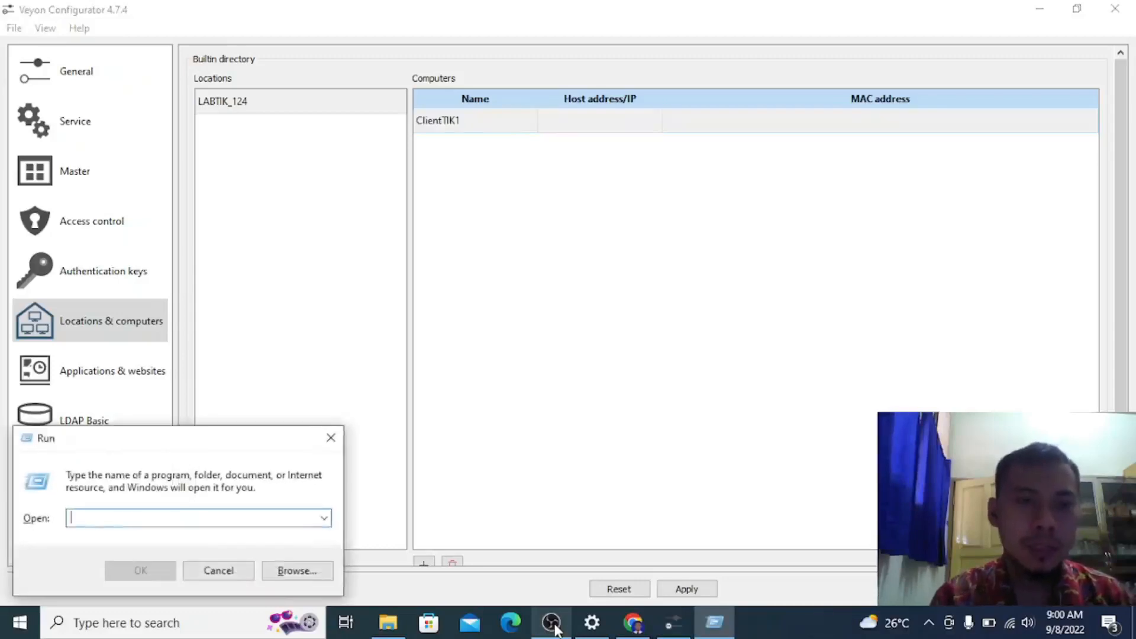
type("cmd")
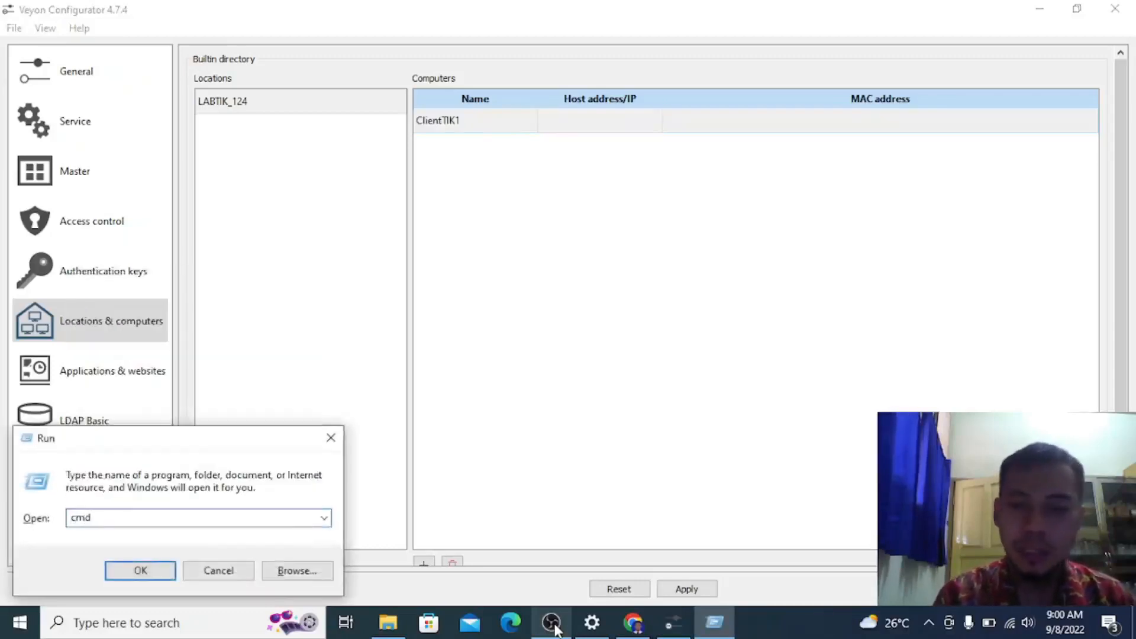
key("Return")
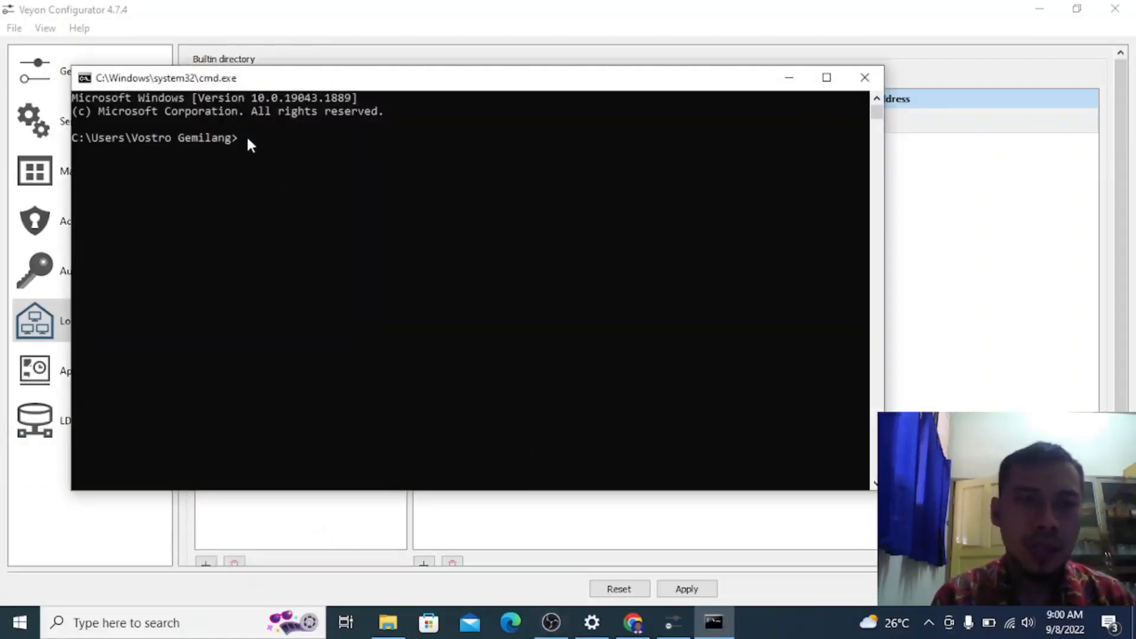
type("hostname")
key("Return")
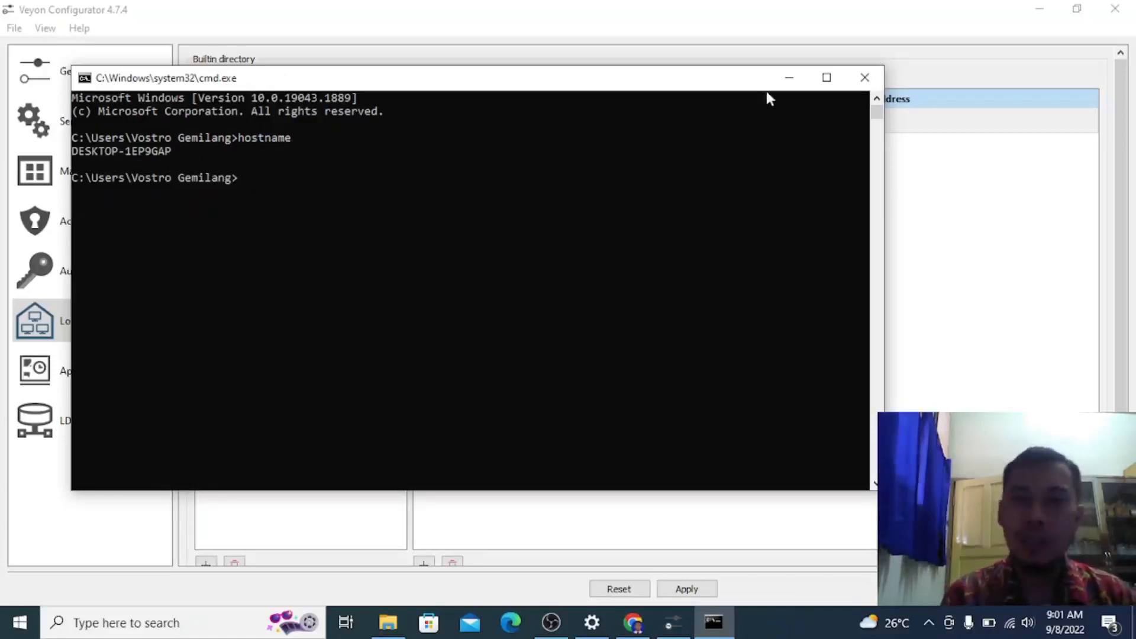
Step: Set ClientTIK1's host address to DESKTOP-5BMHPN2 in Veyon Configurator, and apply the settings with a restart of the Veyon service
left_click_drag(731, 81, 615, 230)
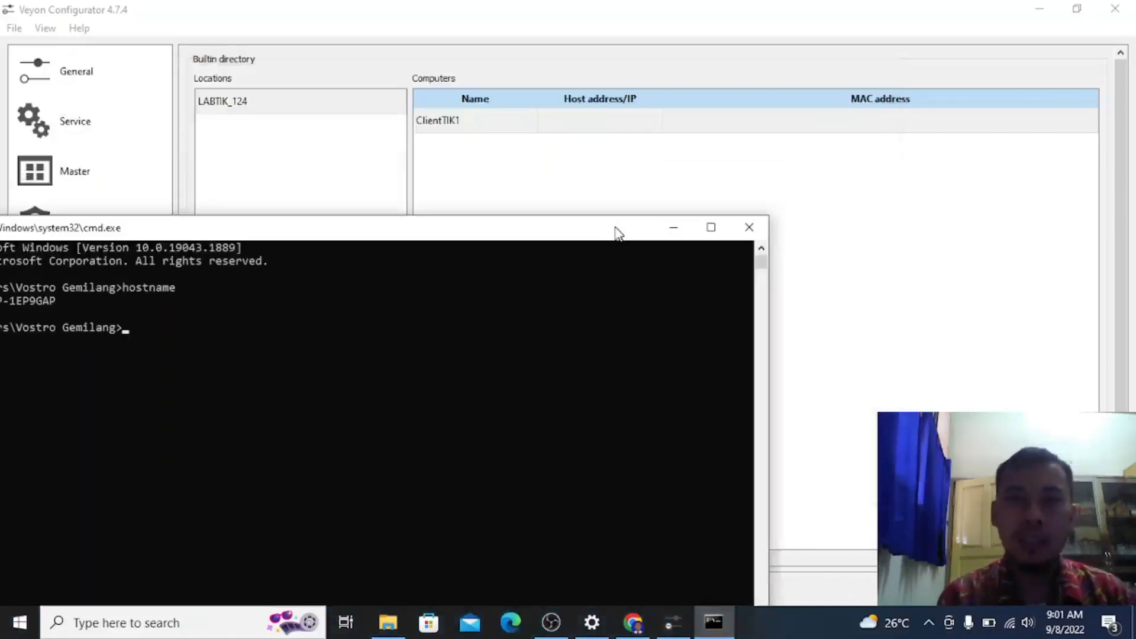
double_click(596, 115)
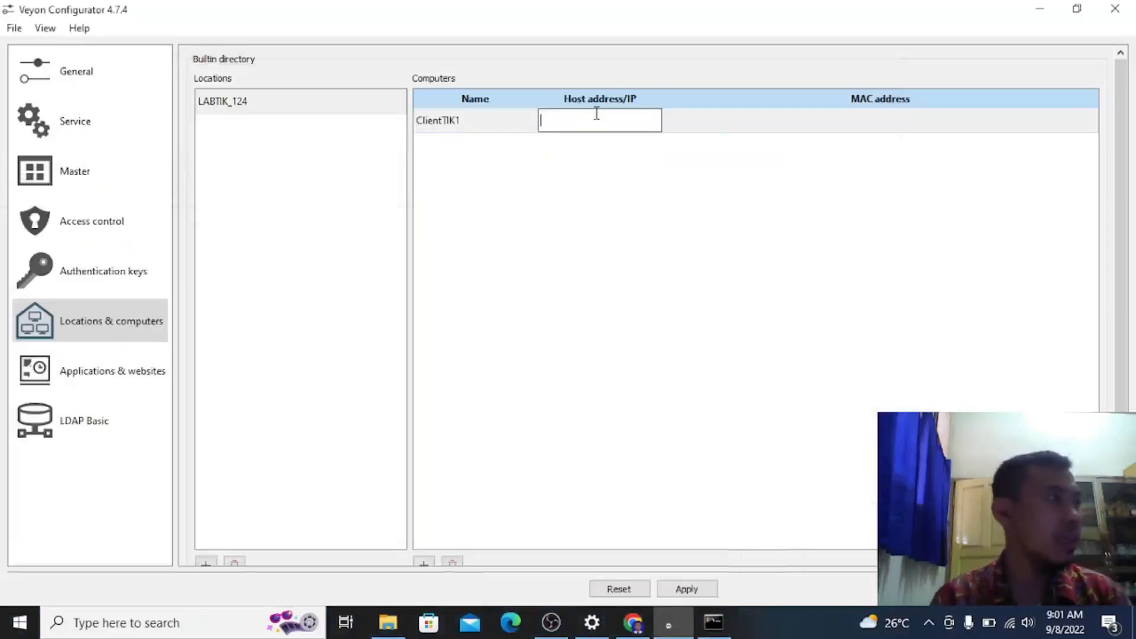
type("DESKTOP-")
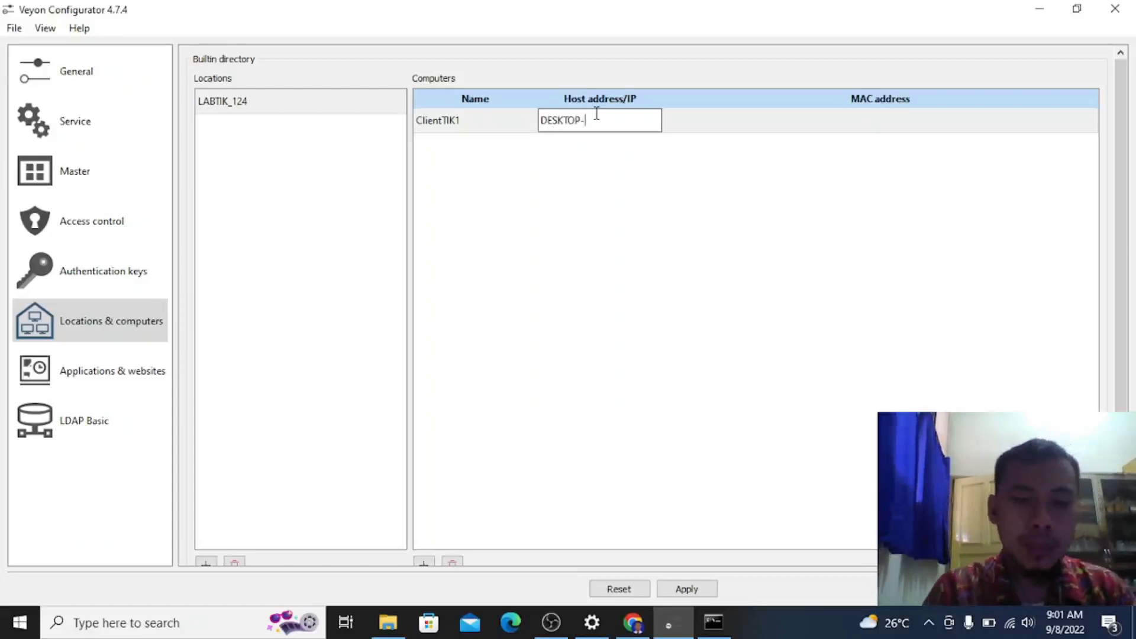
type("5B")
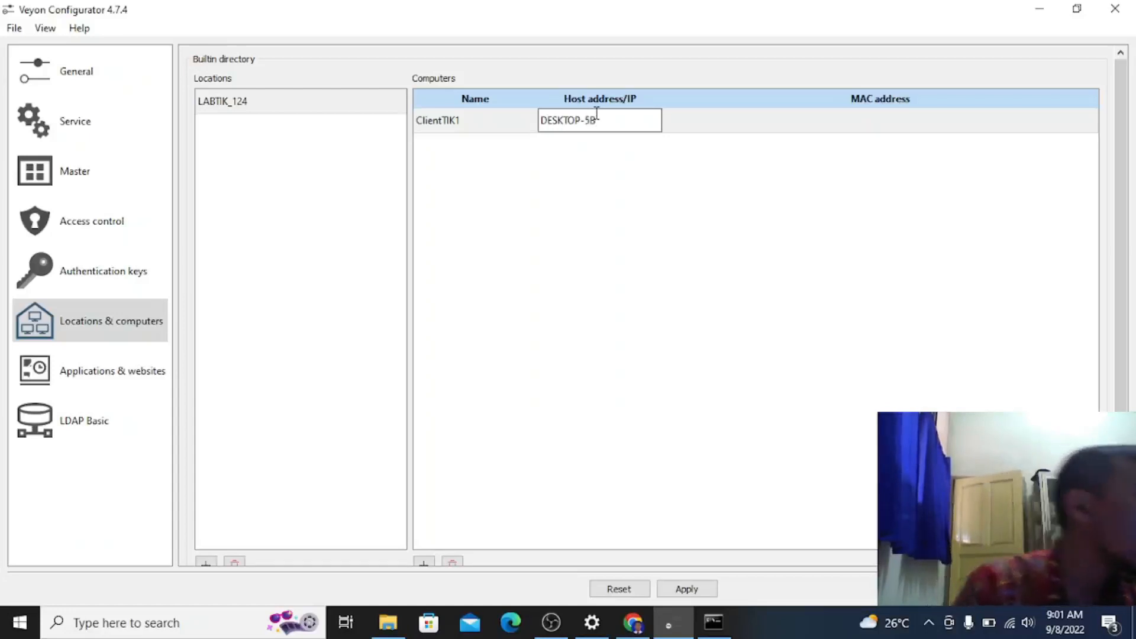
type("MHPN")
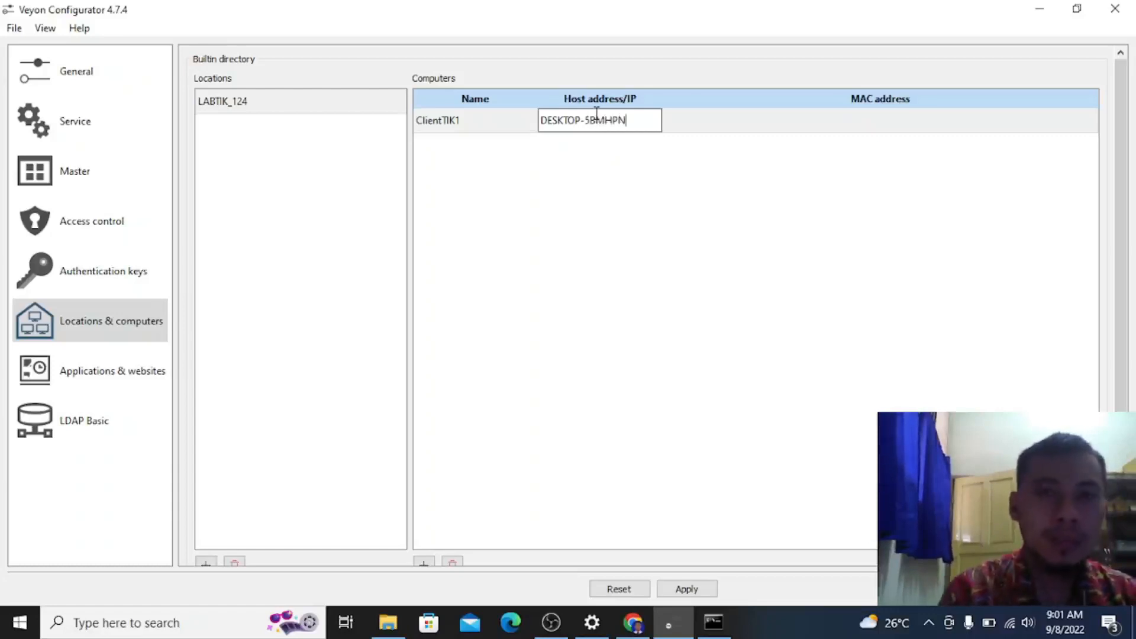
type("2")
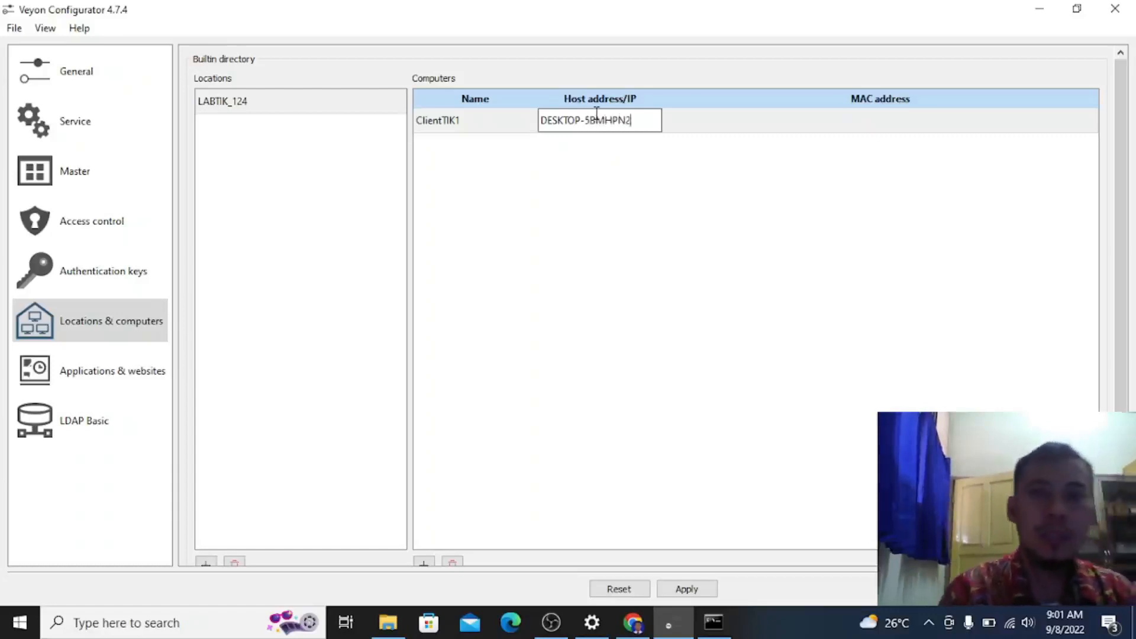
left_click(588, 157)
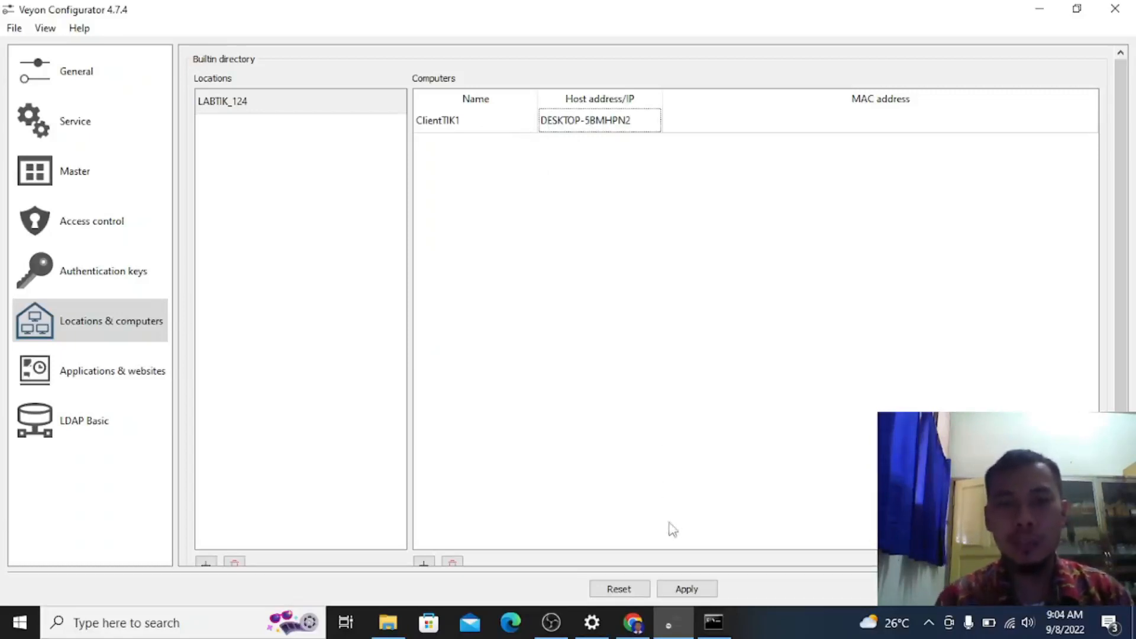
left_click(685, 589)
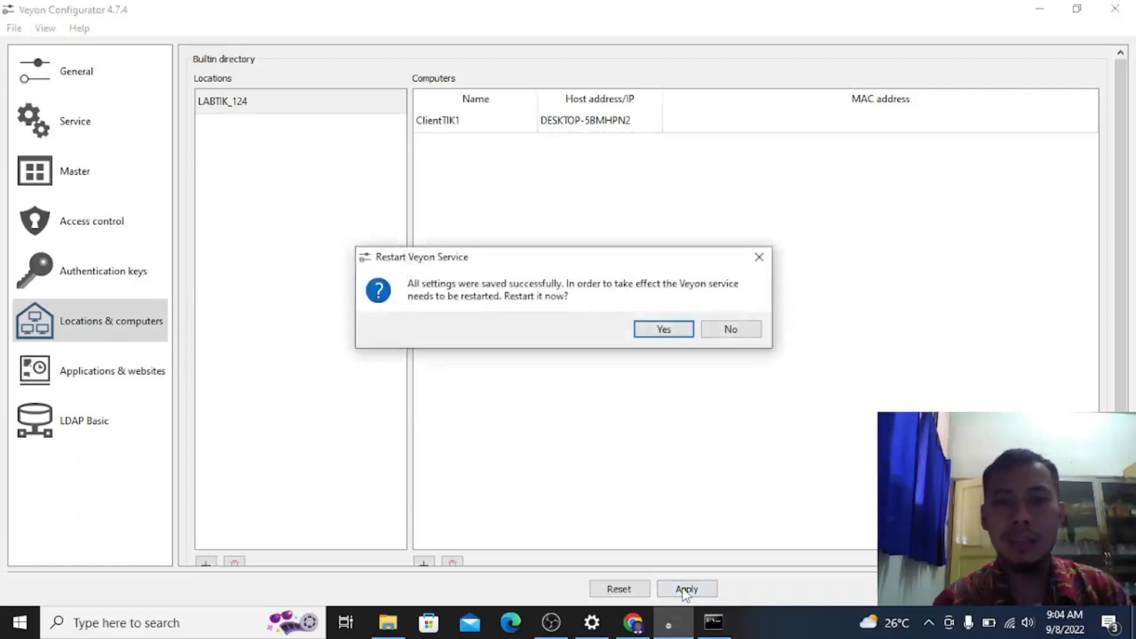
left_click(660, 334)
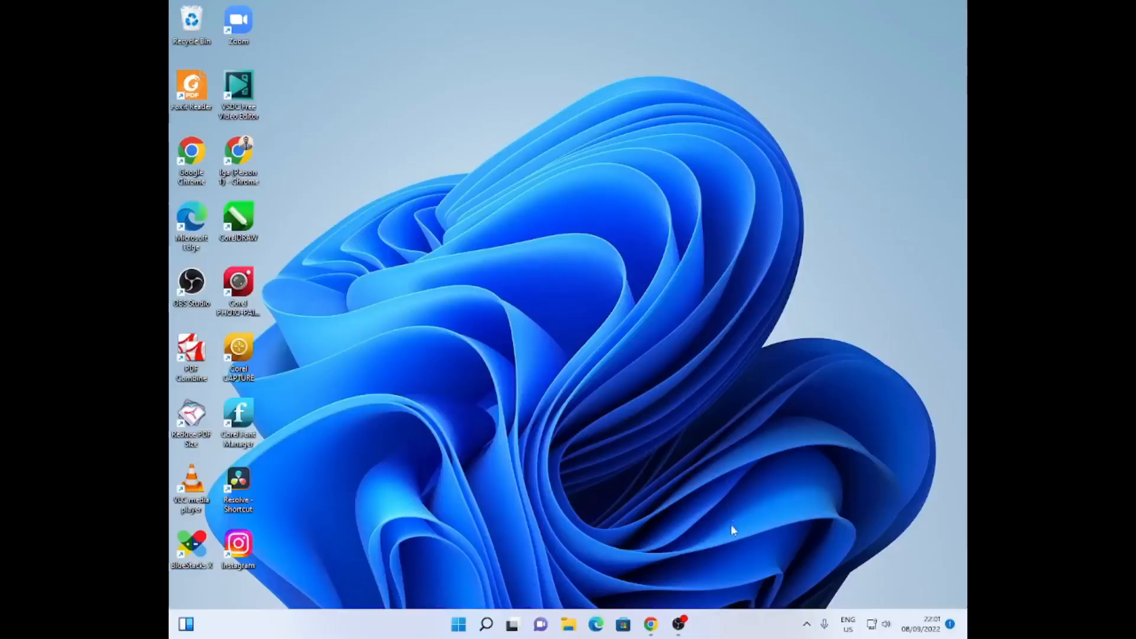
Step: On the client PC, open the folder on USB Drive (D:) in File Explorer and run veyon-4.7.4.0-win64-setup
mouse_move(685, 625)
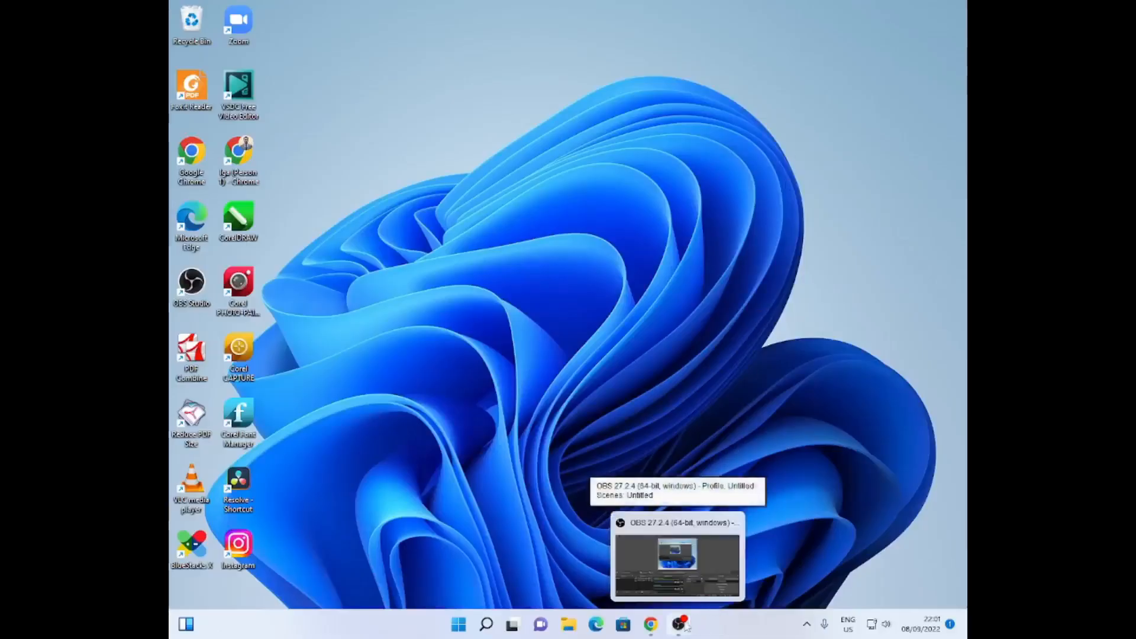
left_click(569, 625)
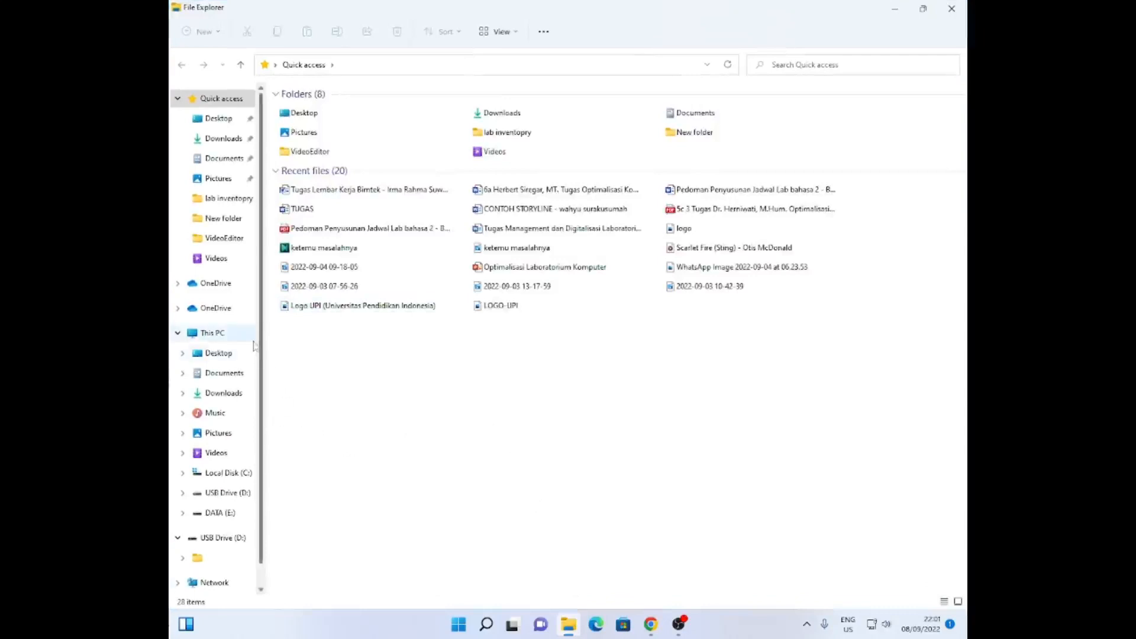
scroll(236, 396, "down", 1)
left_click(239, 450)
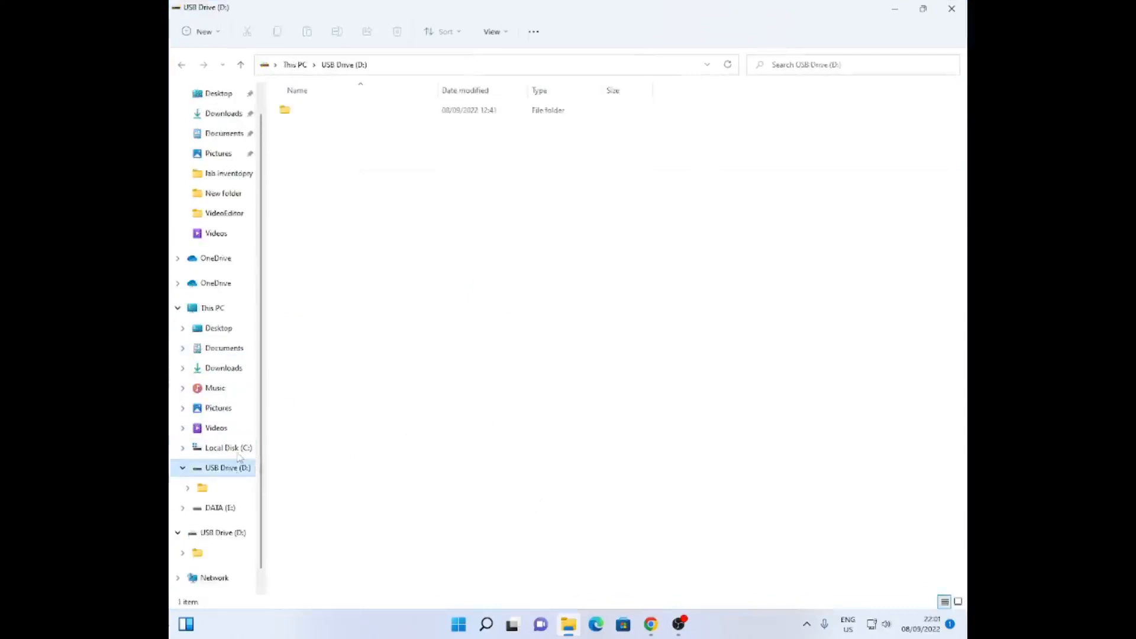
double_click(311, 118)
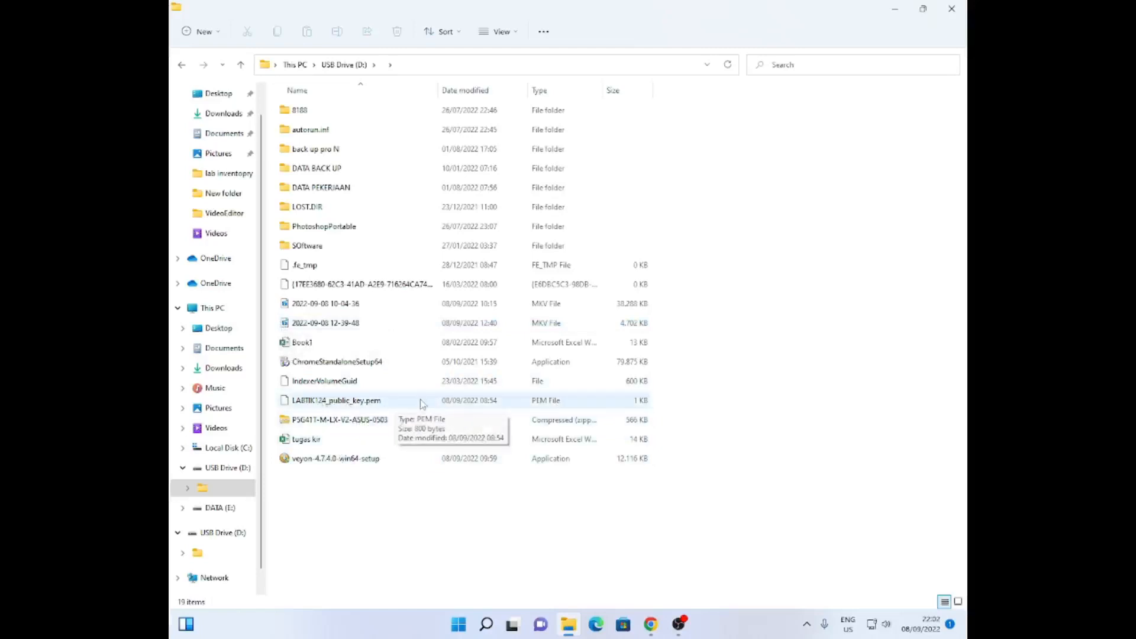
double_click(379, 467)
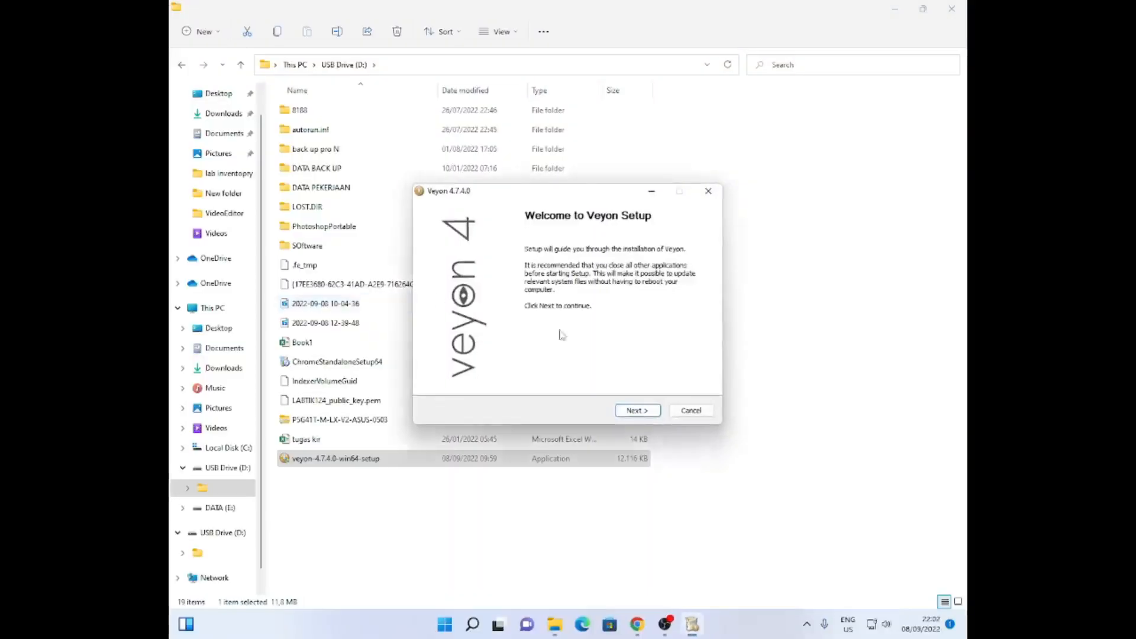
Step: Install Veyon in its default folder without the Veyon Master component, and finish the setup by running Veyon Configurator
left_click(666, 621)
left_click(666, 622)
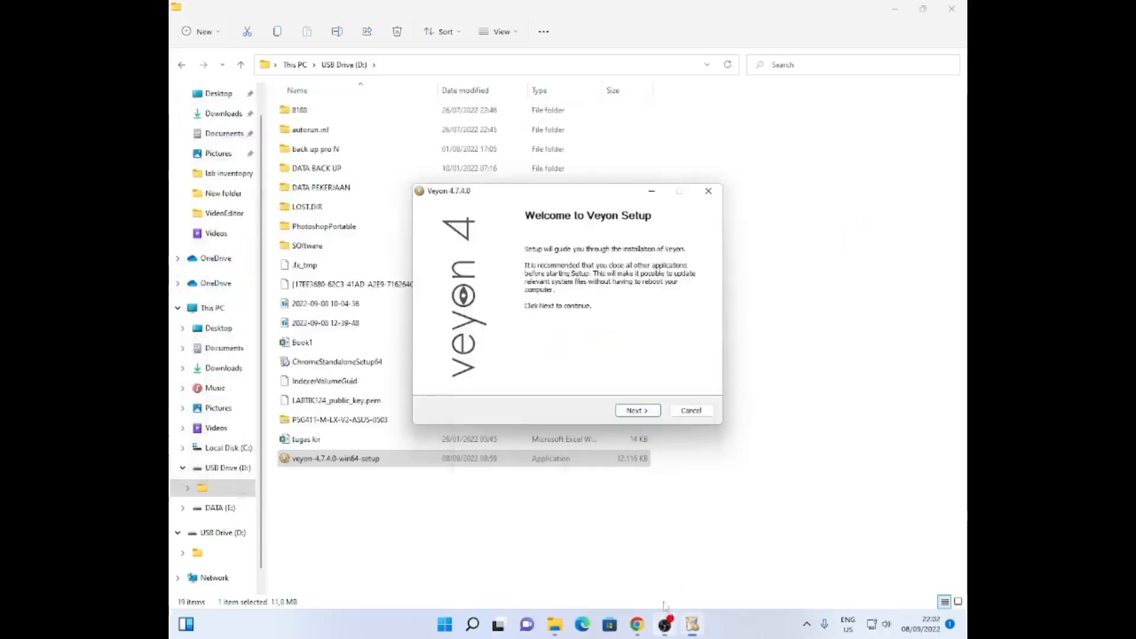
left_click(637, 410)
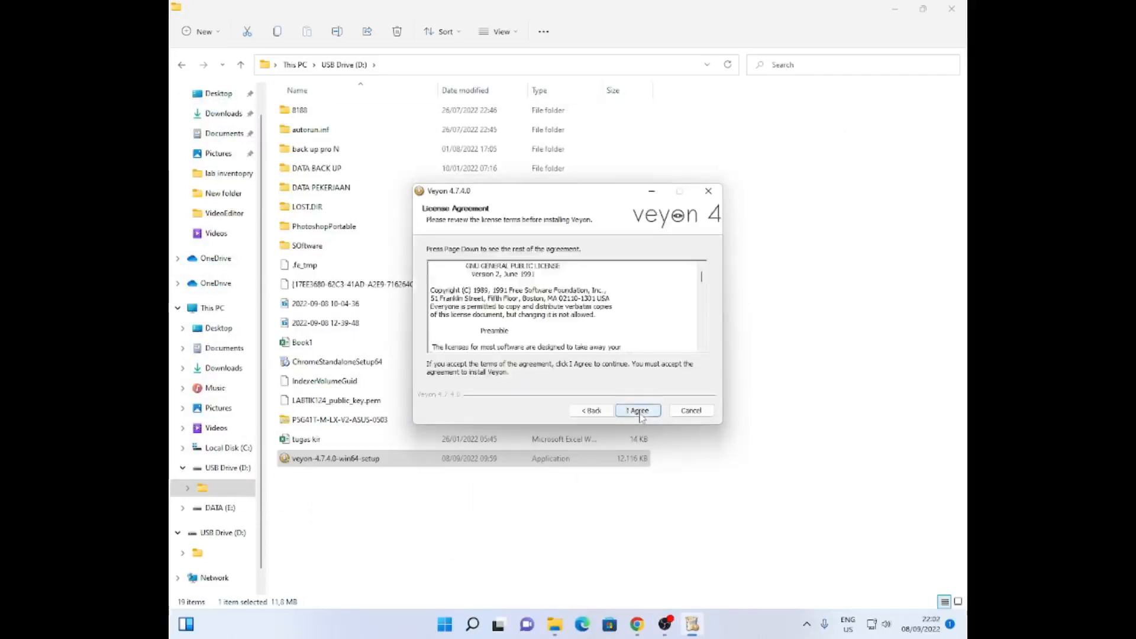
left_click(639, 411)
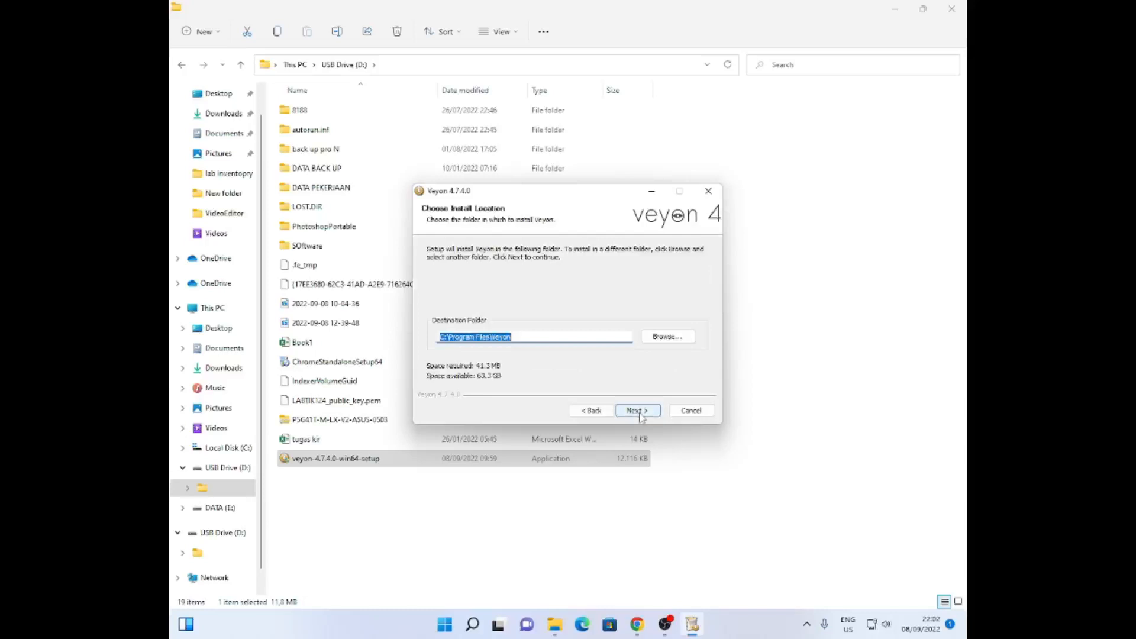
left_click(639, 413)
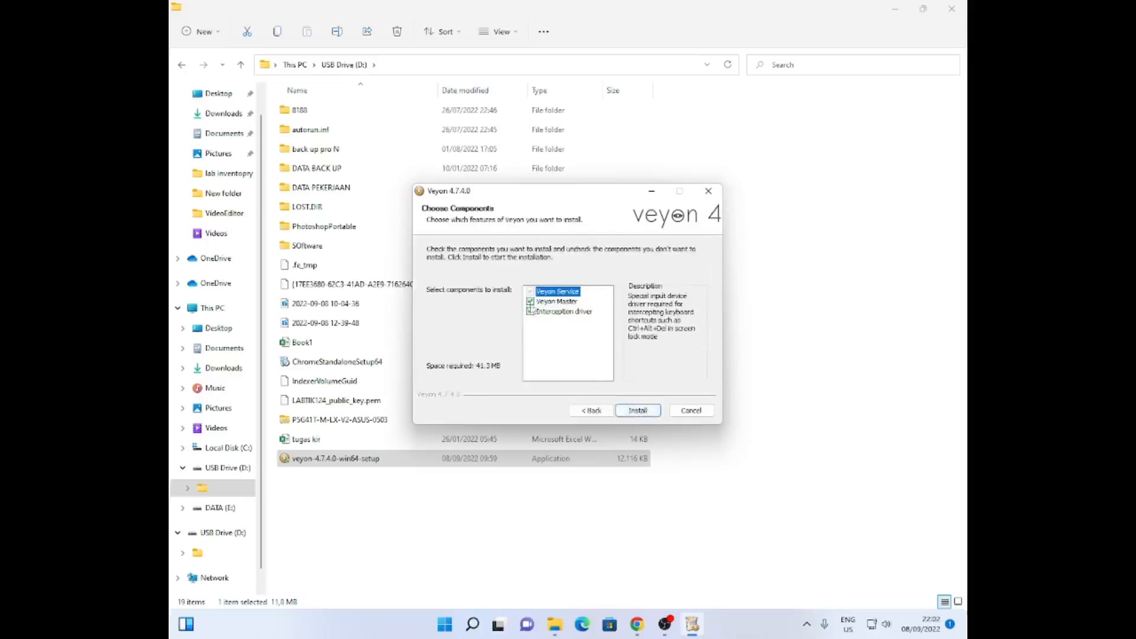
left_click(530, 301)
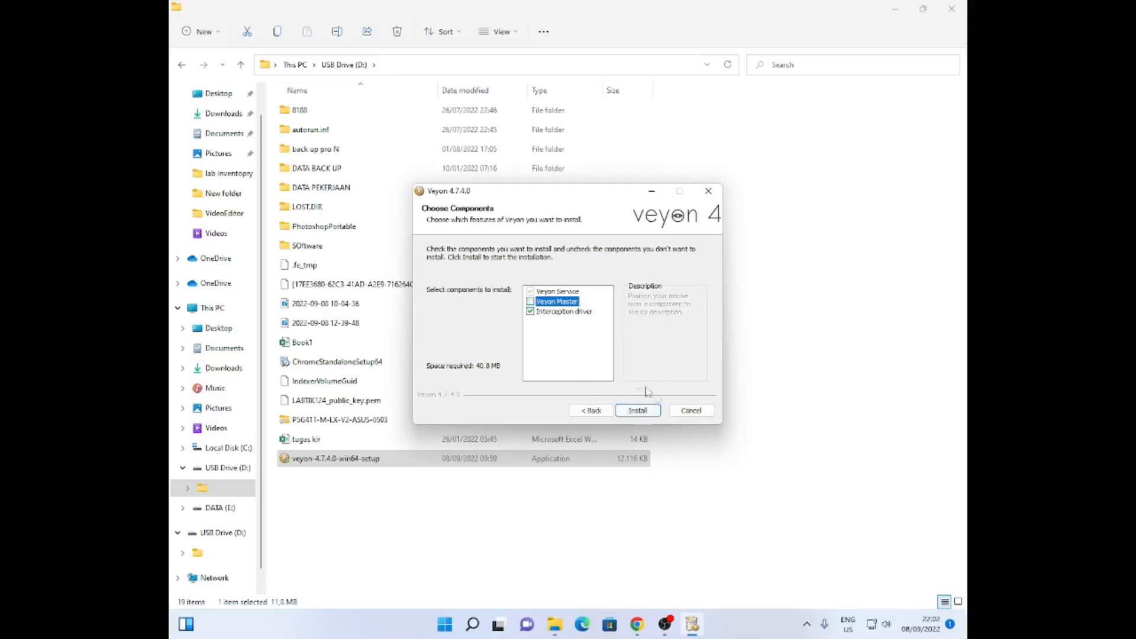
left_click(657, 415)
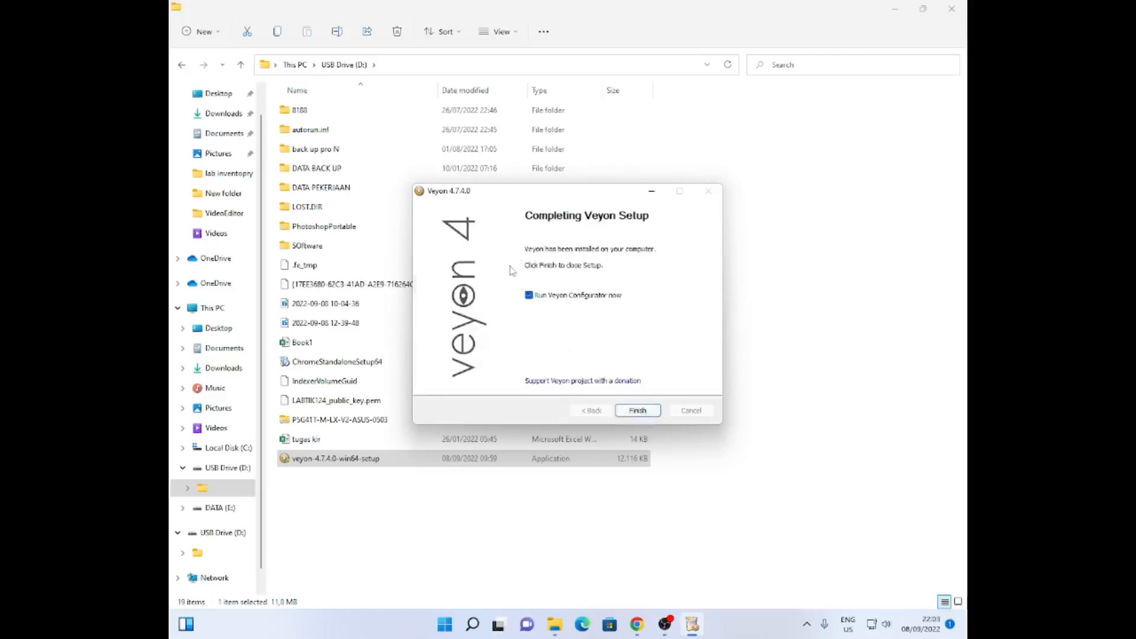
left_click(641, 409)
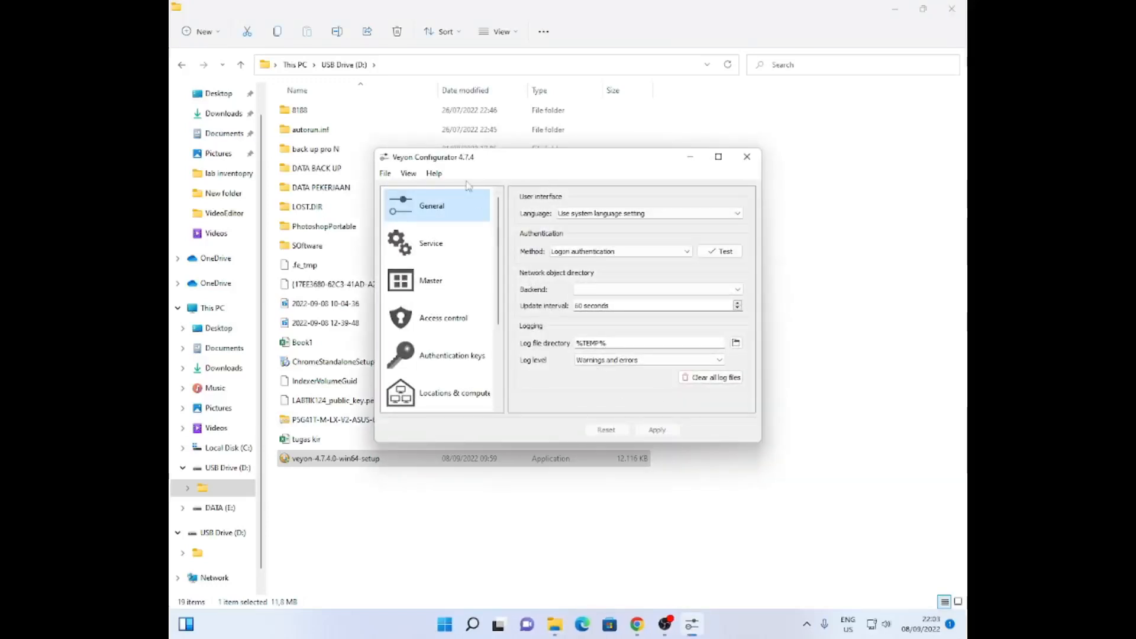
Step: Set the client's authentication method to Key file authentication in the general settings
left_click(597, 255)
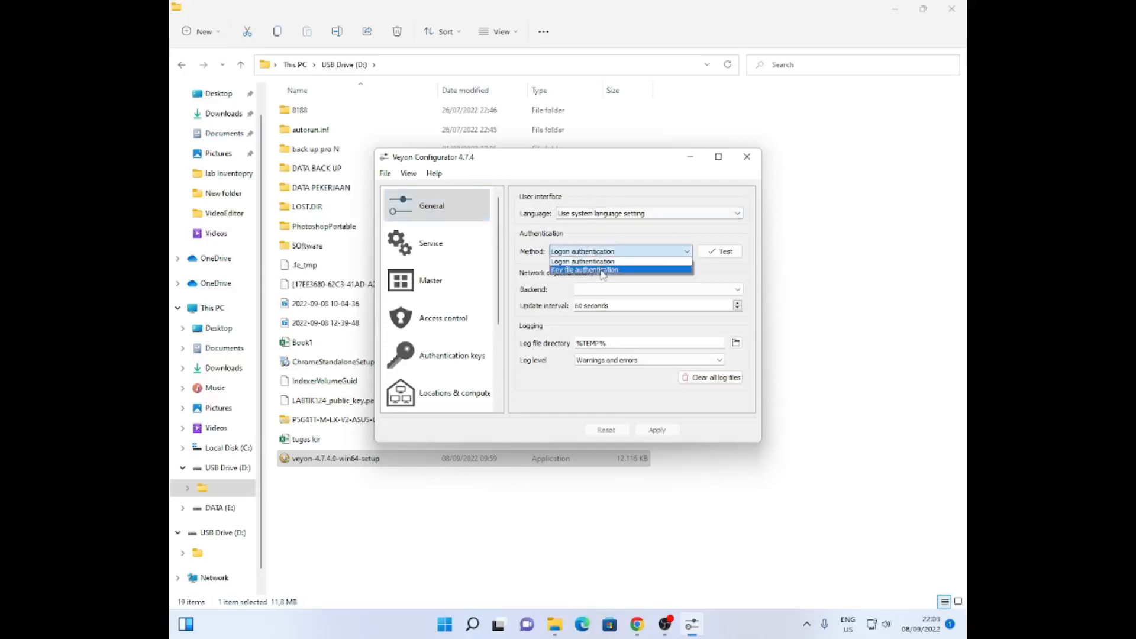
left_click(603, 271)
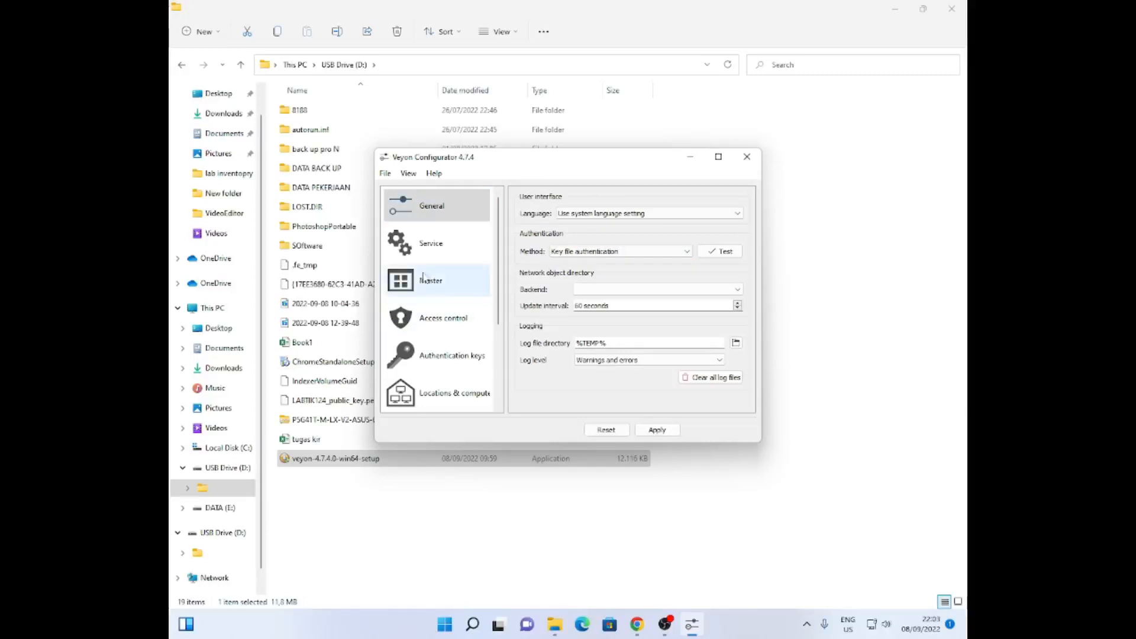
left_click(423, 277)
left_click(426, 256)
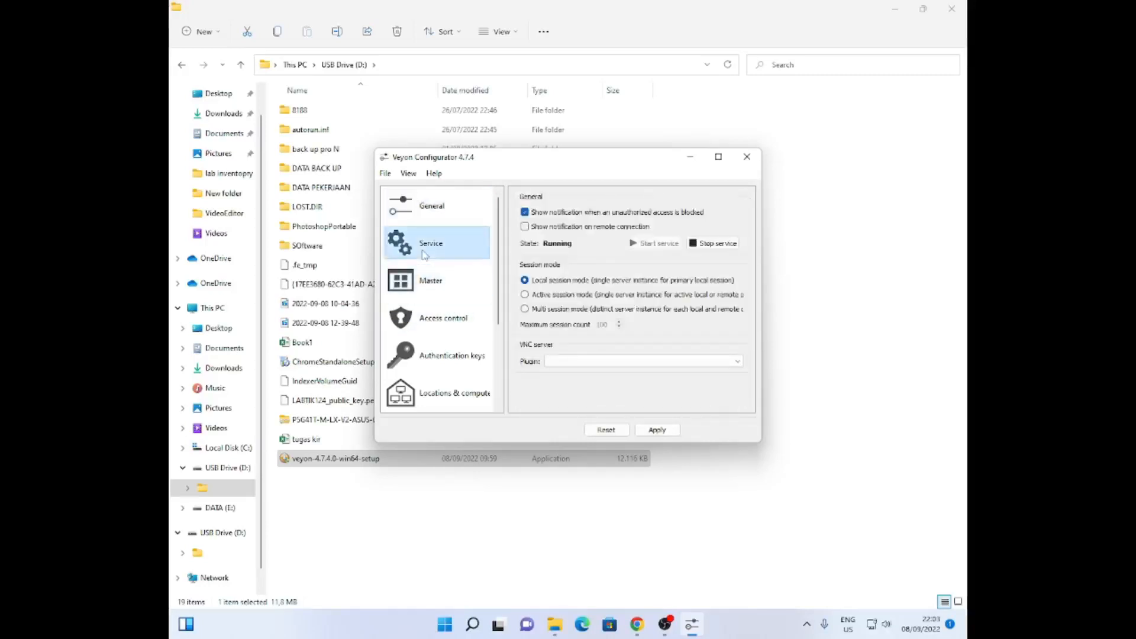
left_click(446, 354)
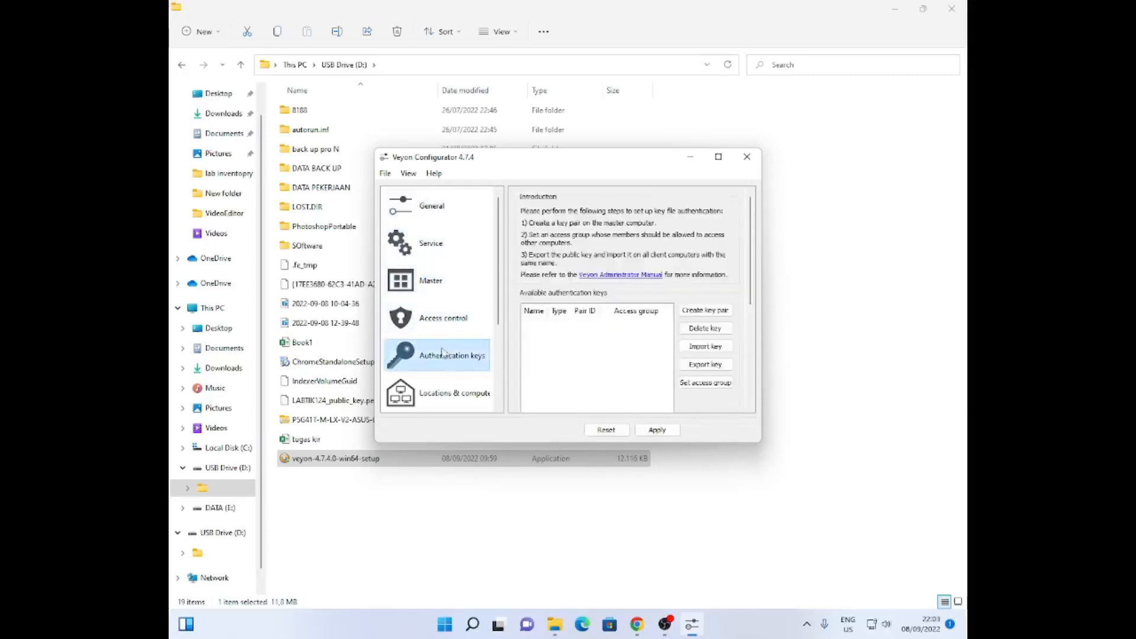
left_click(432, 324)
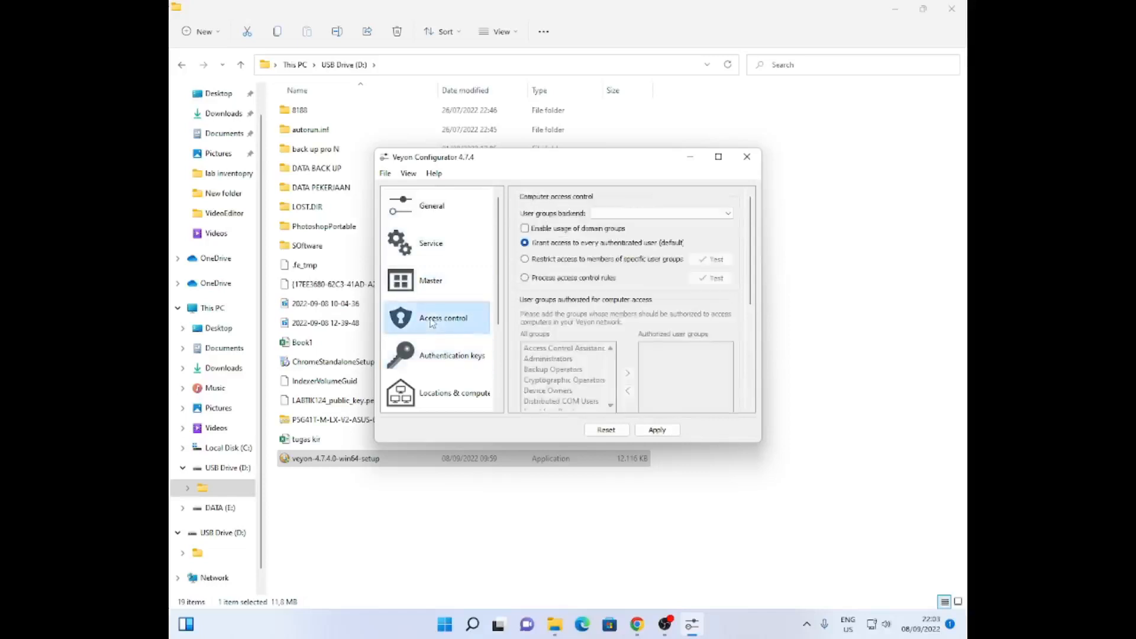
Step: Import the public key file LABTIK124_public_key.pem from USB Drive (D:) into the authentication keys under the name LABTIK124
left_click(442, 359)
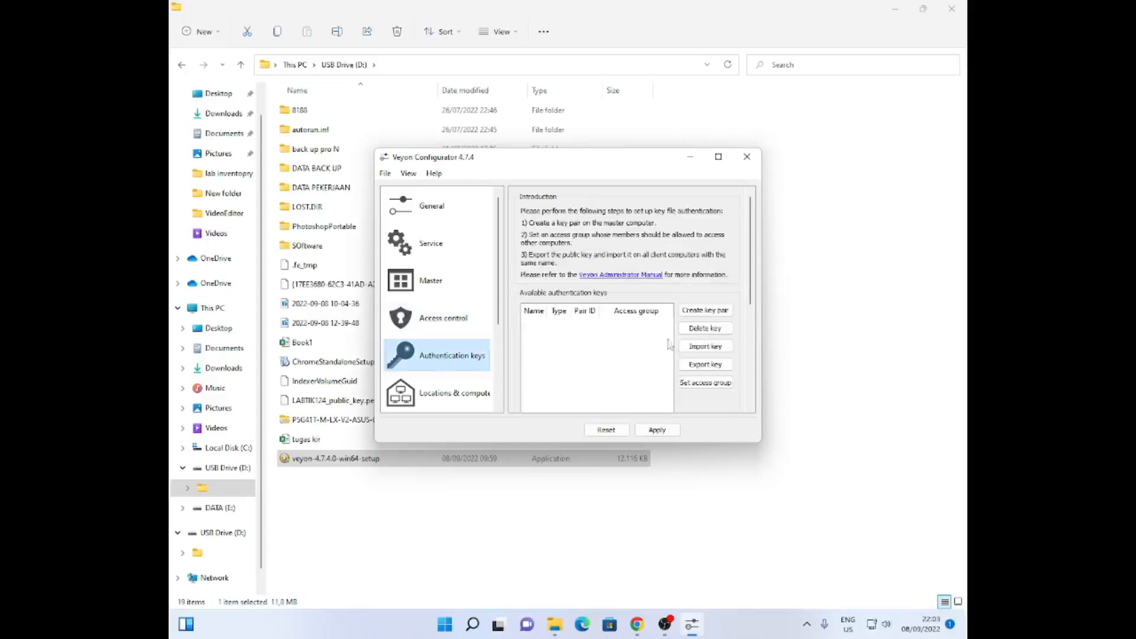
left_click(704, 352)
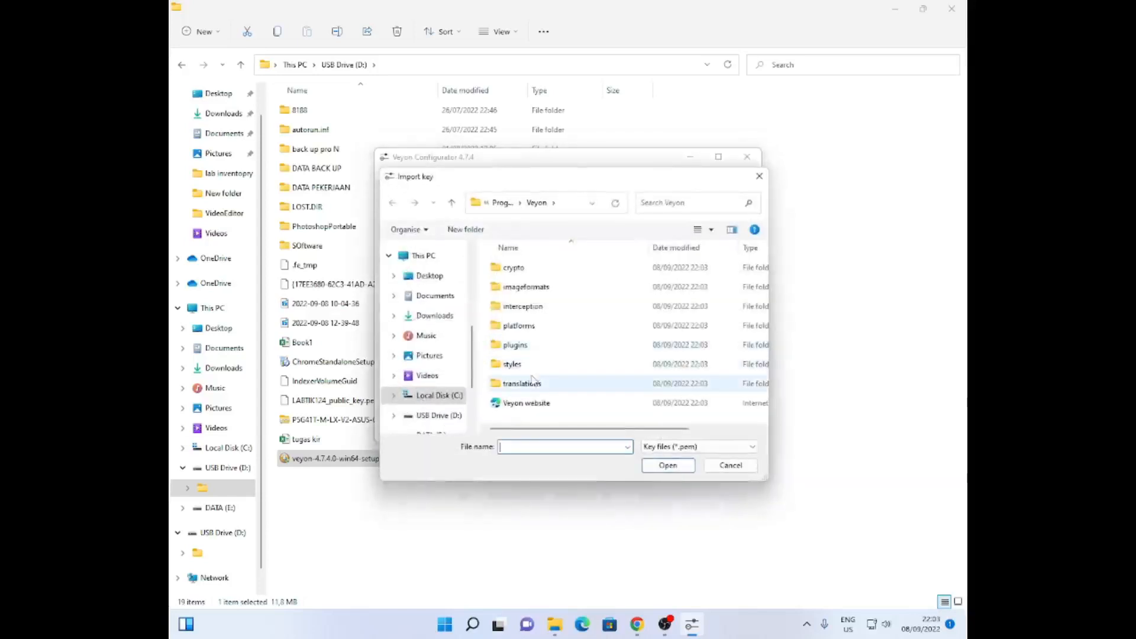
scroll(534, 339, "down", 2)
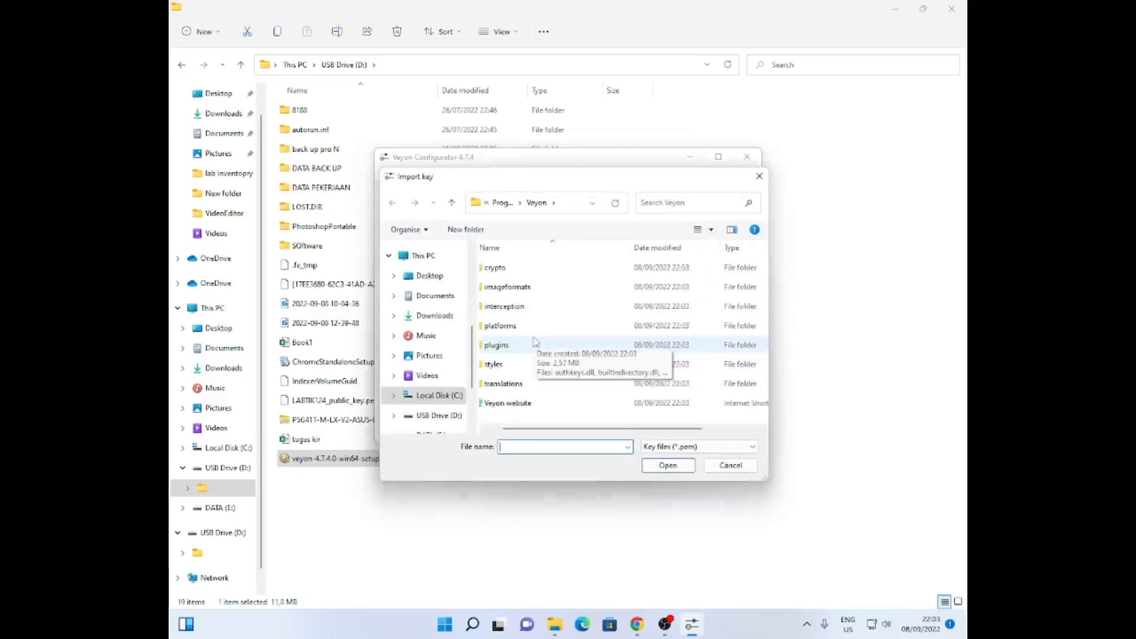
left_click_drag(472, 383, 471, 369)
scroll(447, 361, "down", 3)
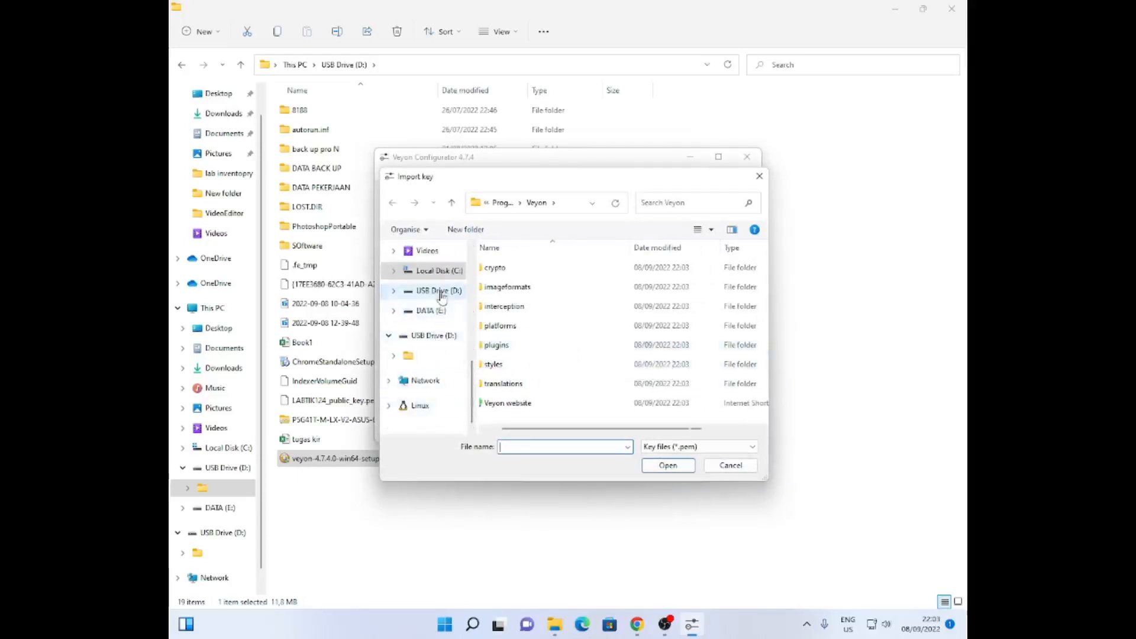
left_click(441, 292)
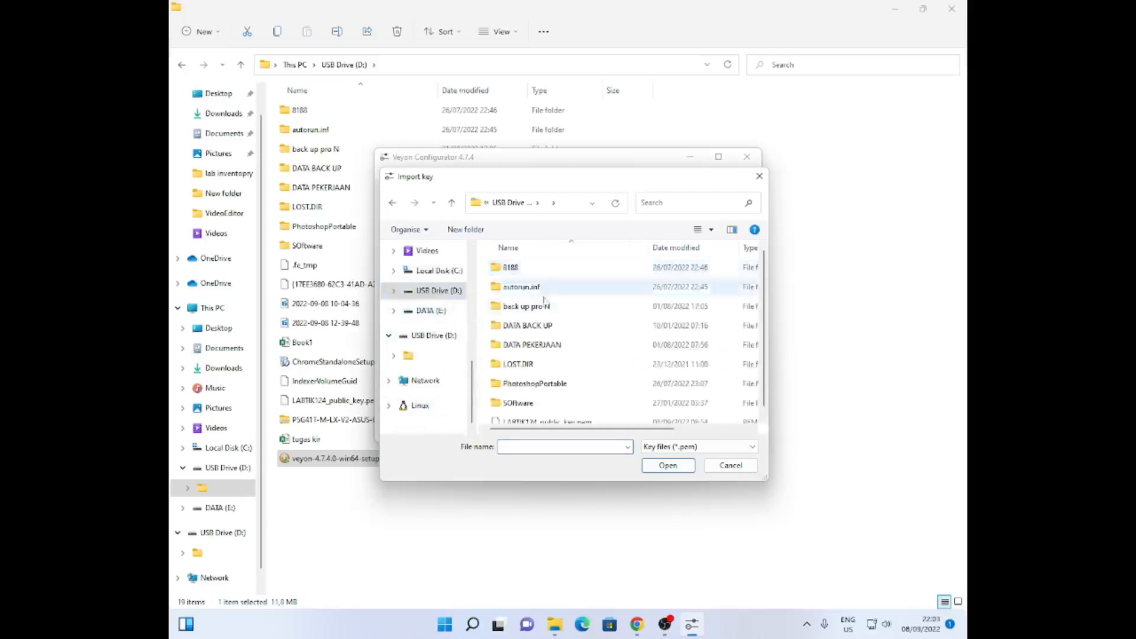
scroll(540, 346, "down", 1)
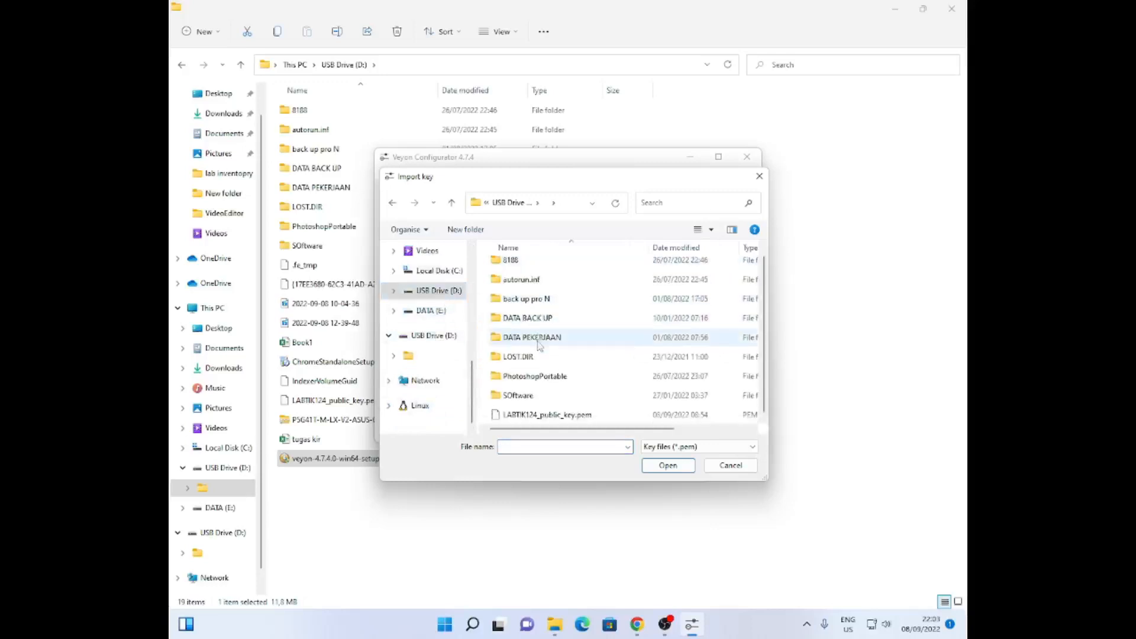
left_click(535, 416)
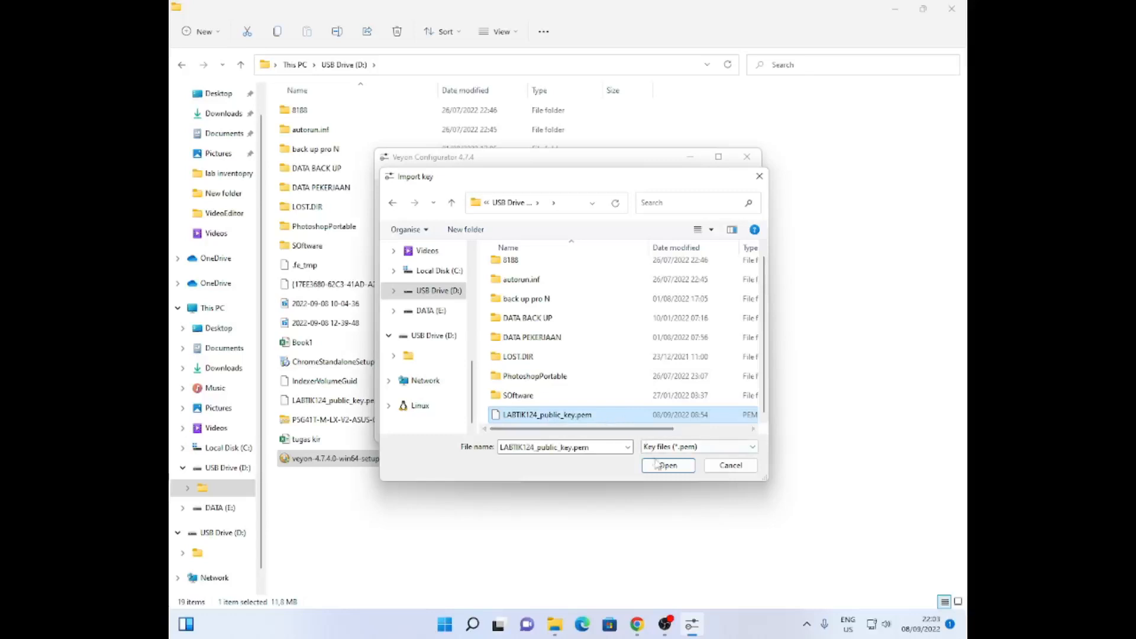
left_click(672, 468)
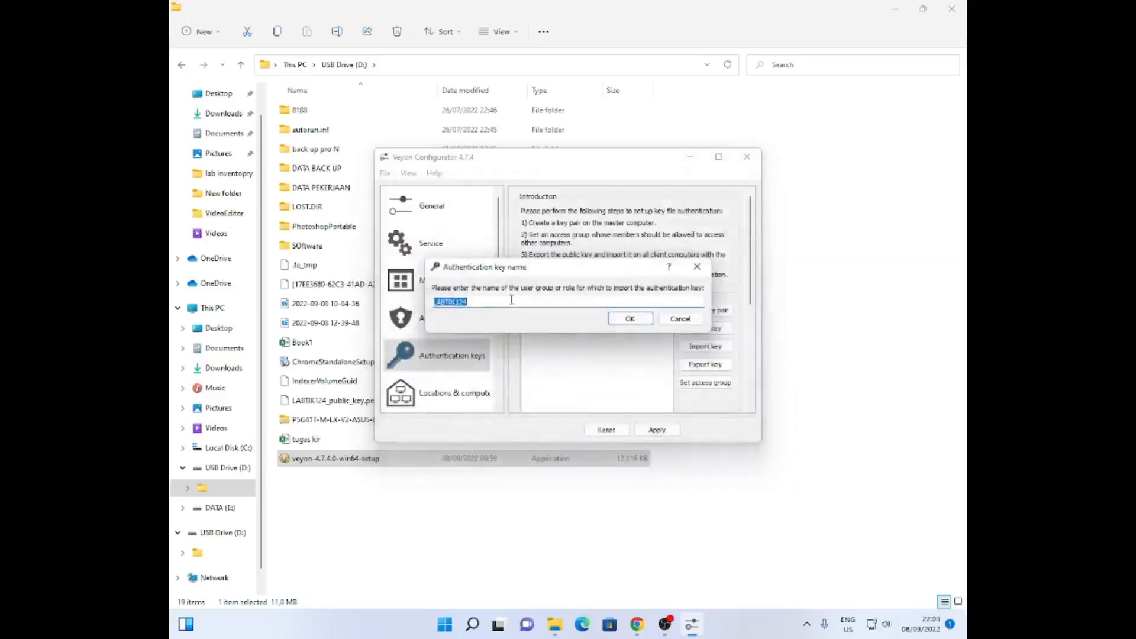
left_click(637, 323)
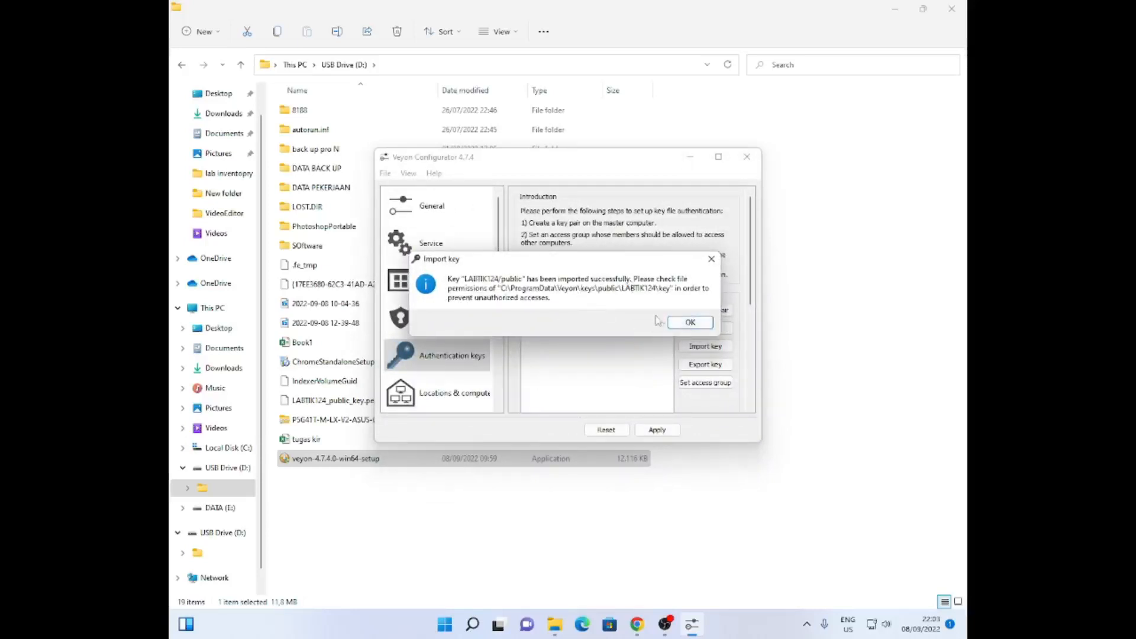
left_click(687, 323)
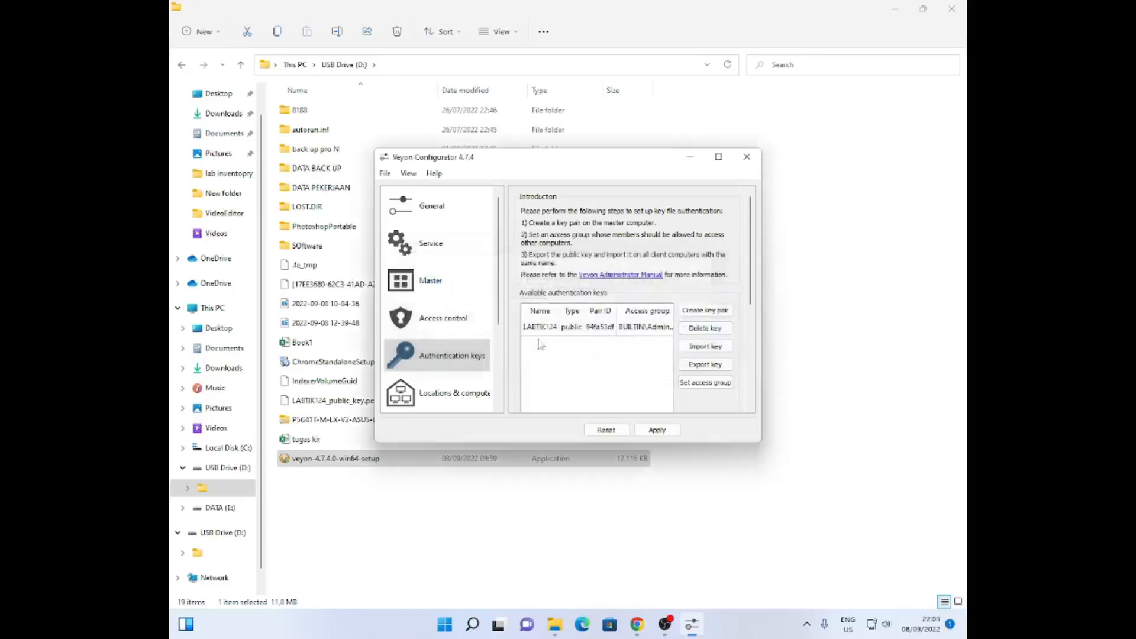
Step: Add a location named LABTIK_124 in the maximized configurator, and apply the settings with a restart of the Veyon service
left_click(718, 156)
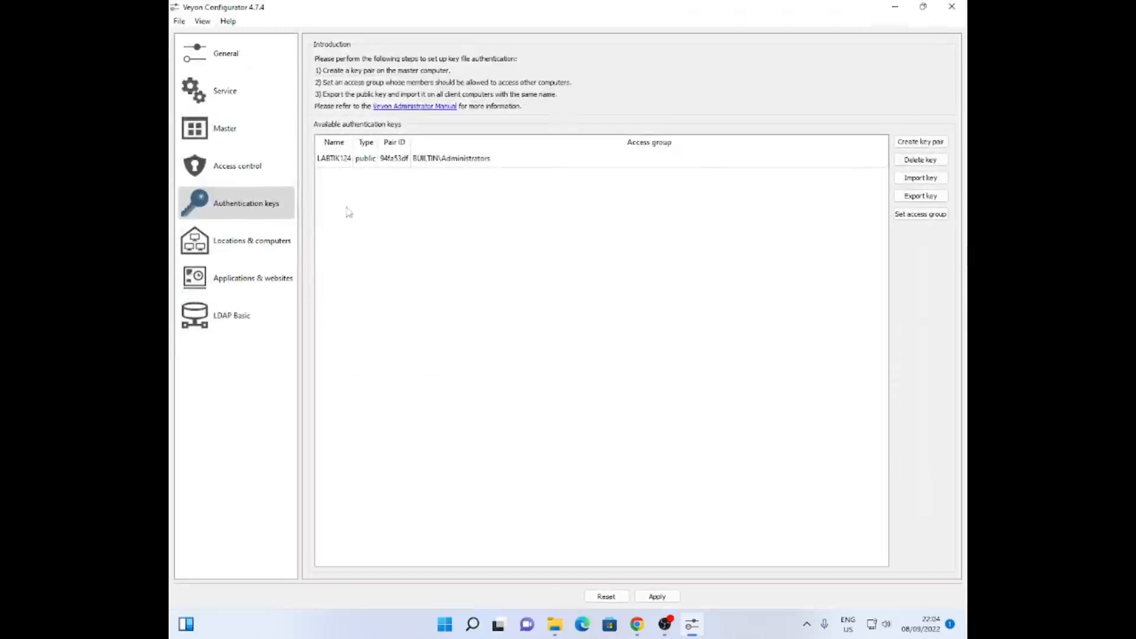
left_click(282, 254)
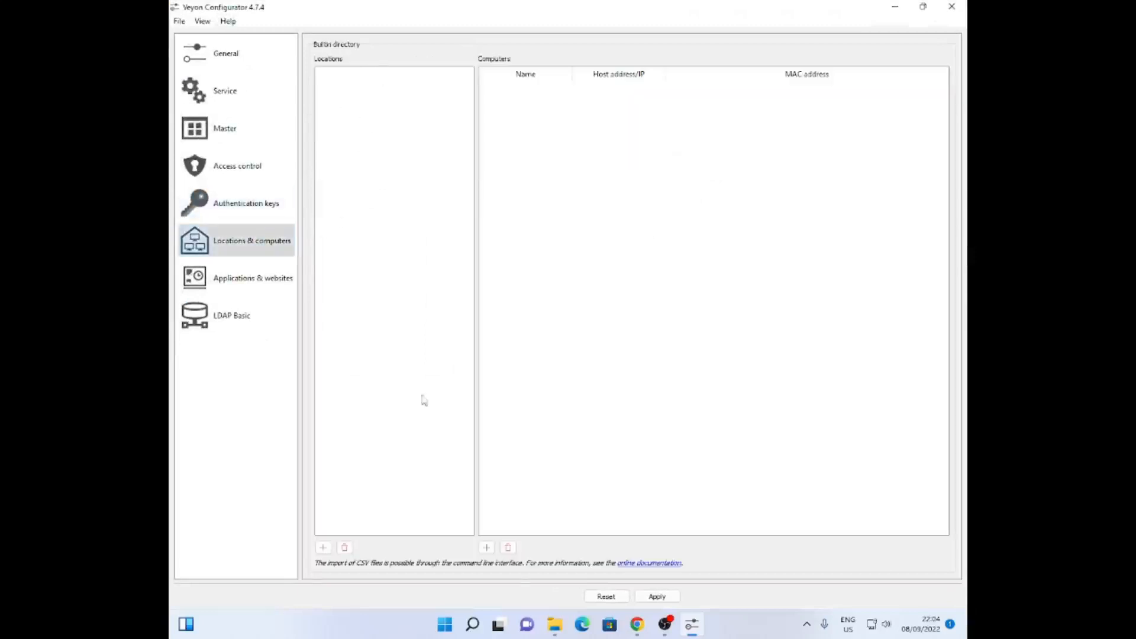
left_click(323, 551)
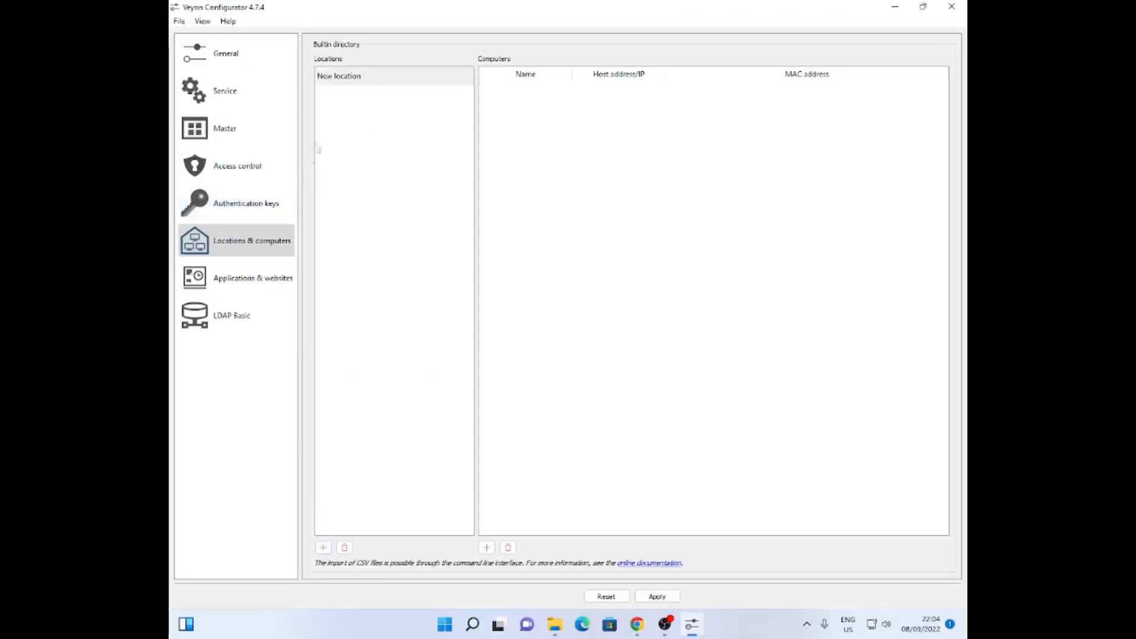
left_click(344, 75)
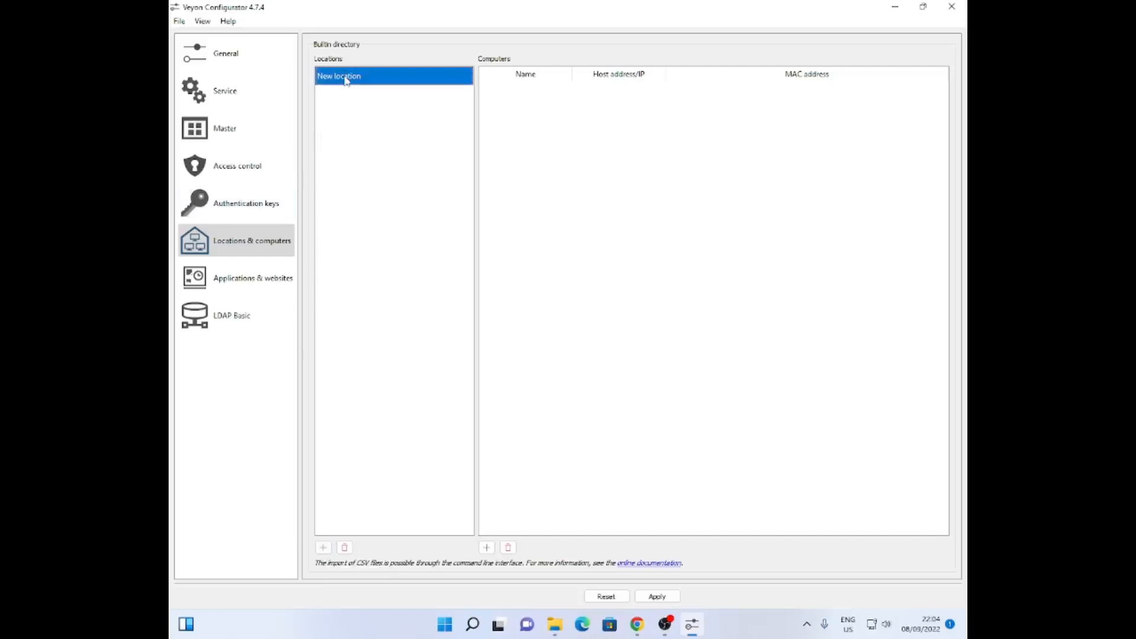
left_click(351, 77)
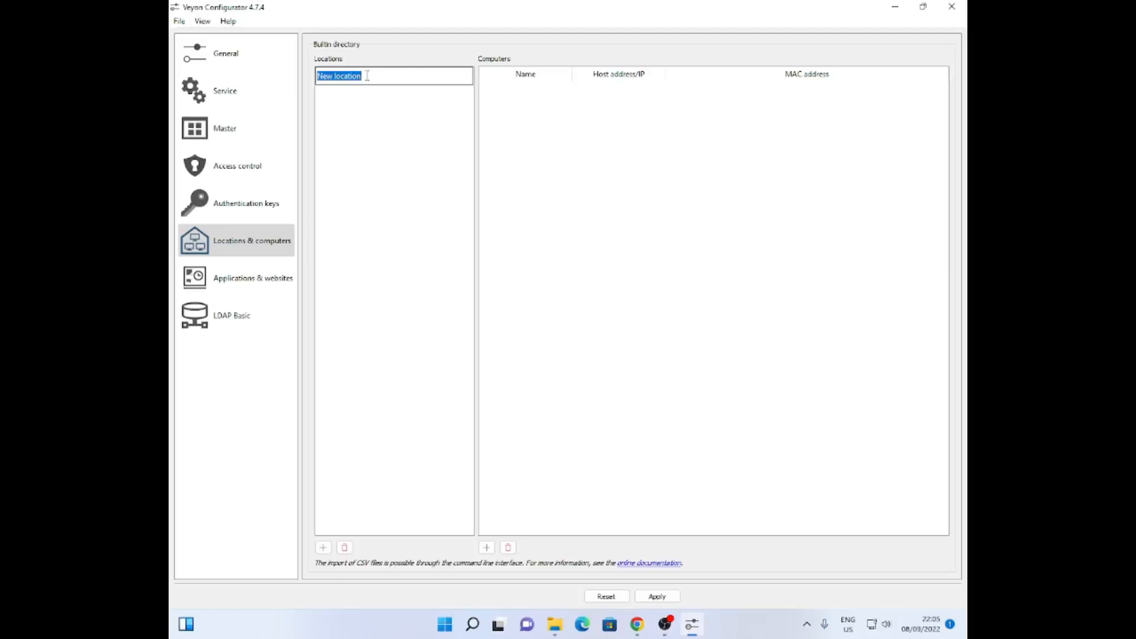
key("BackSpace")
key("Return")
left_click(415, 249)
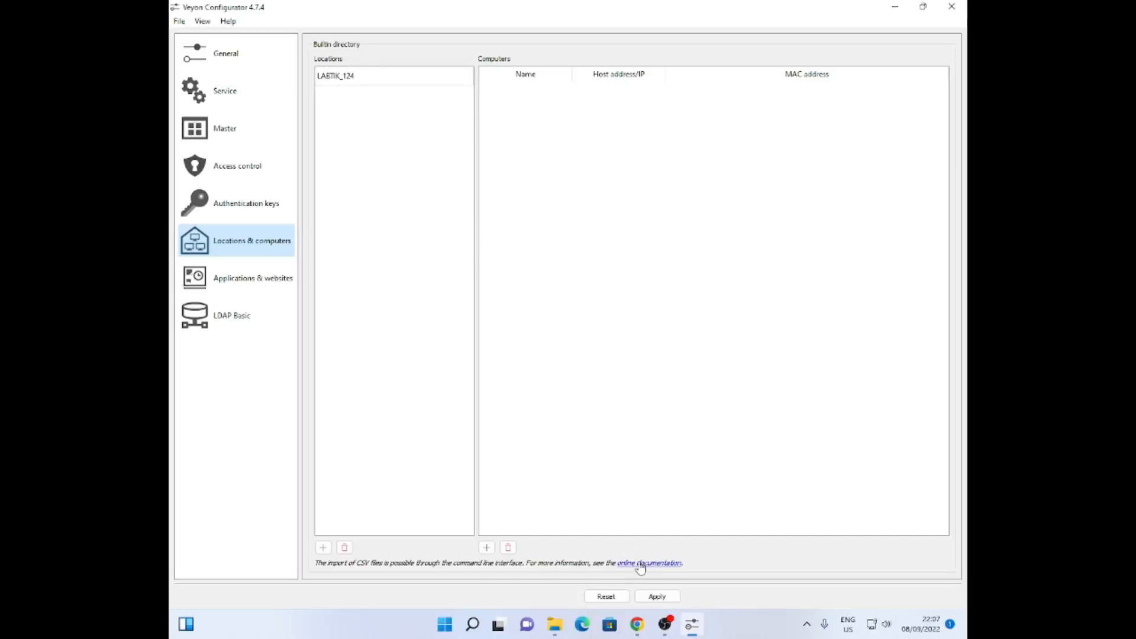
left_click(656, 596)
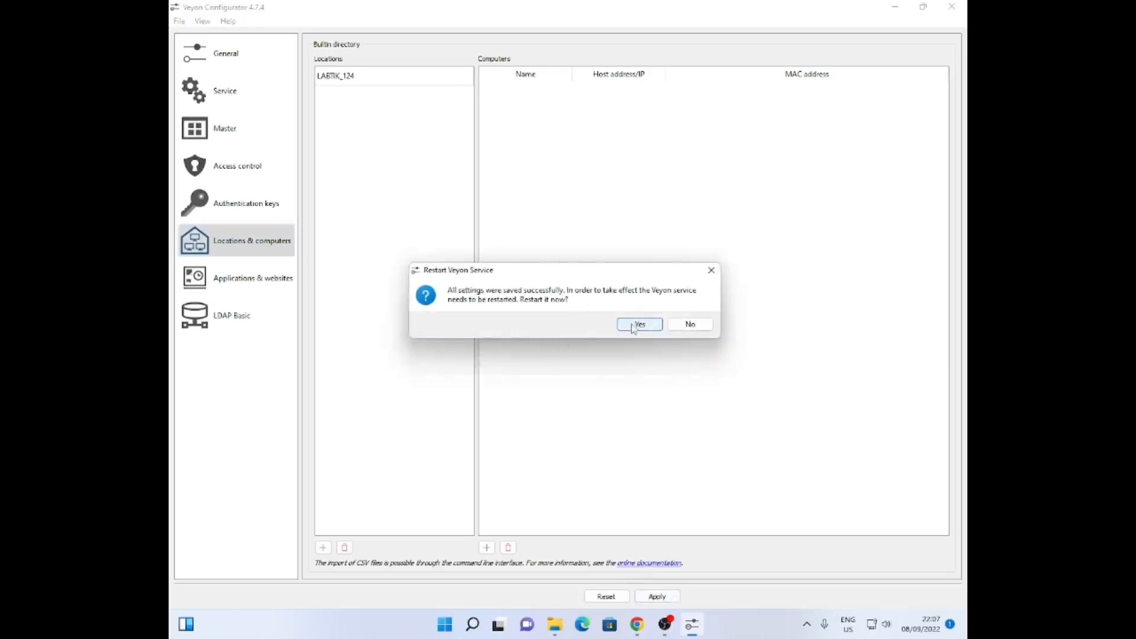
left_click(634, 325)
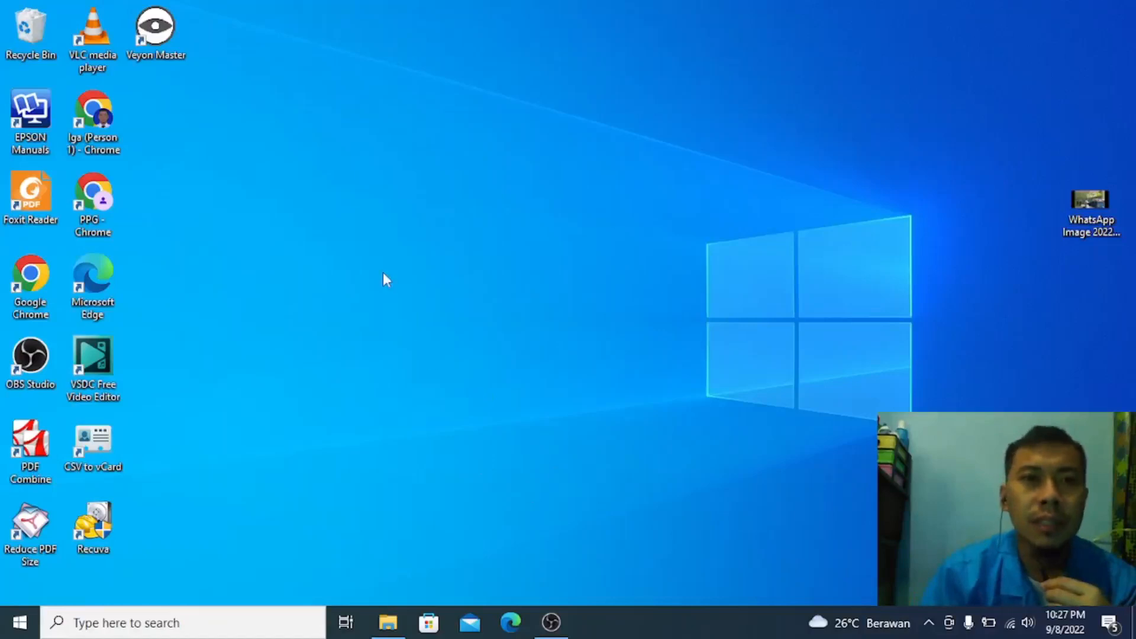
Step: On the master PC, start Veyon Master, display the computers of location LABTIK_124, and open ClientTIK1
double_click(155, 30)
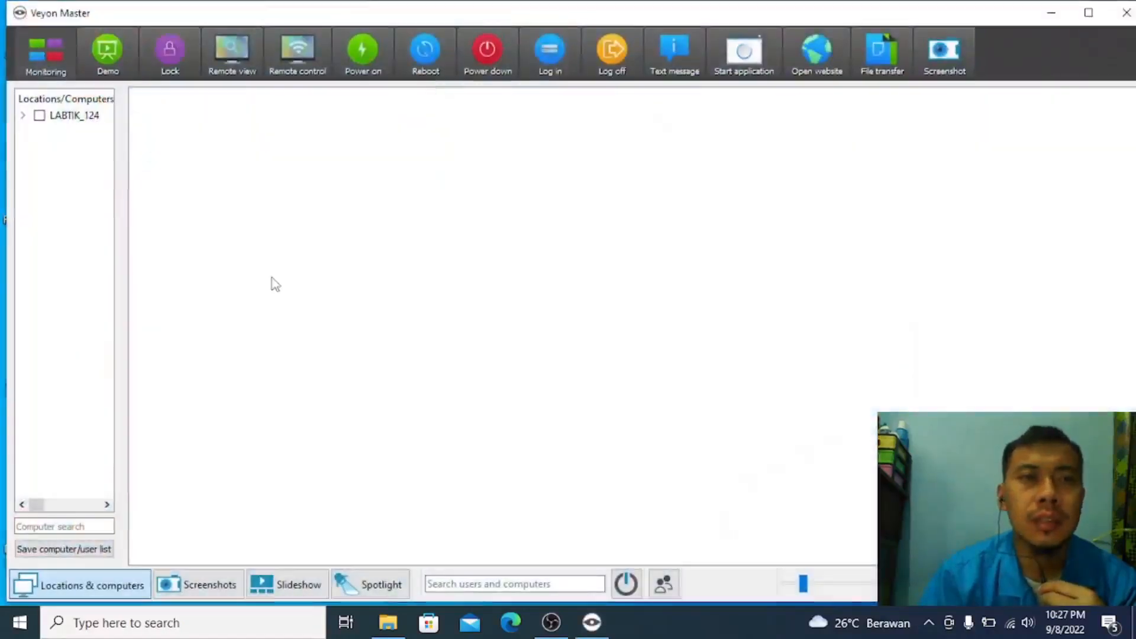
left_click(85, 120)
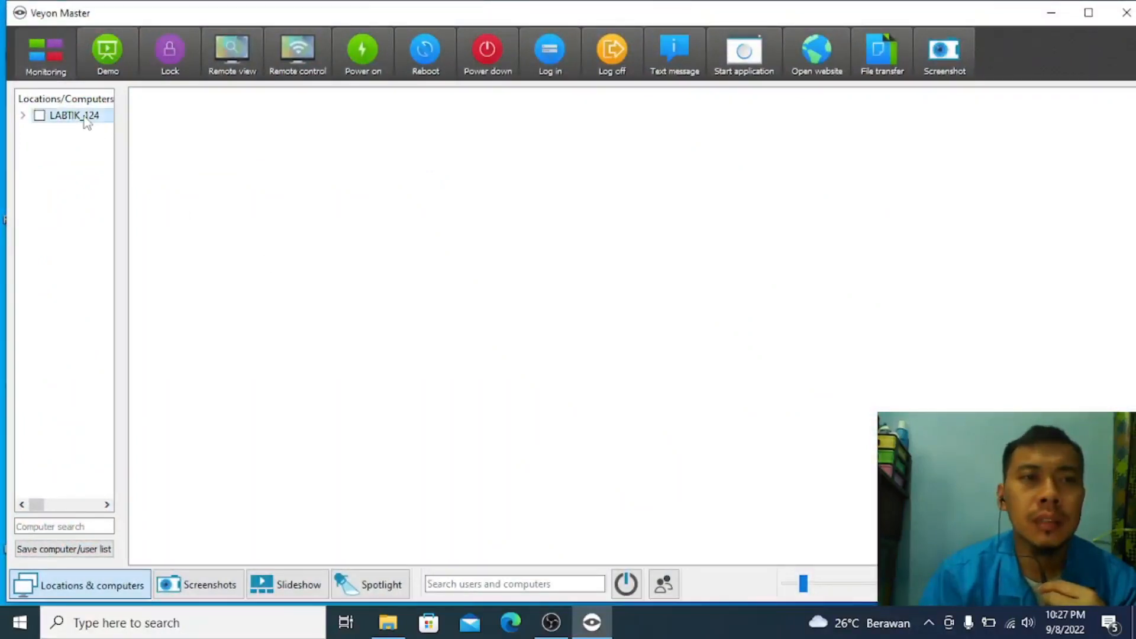
left_click(40, 116)
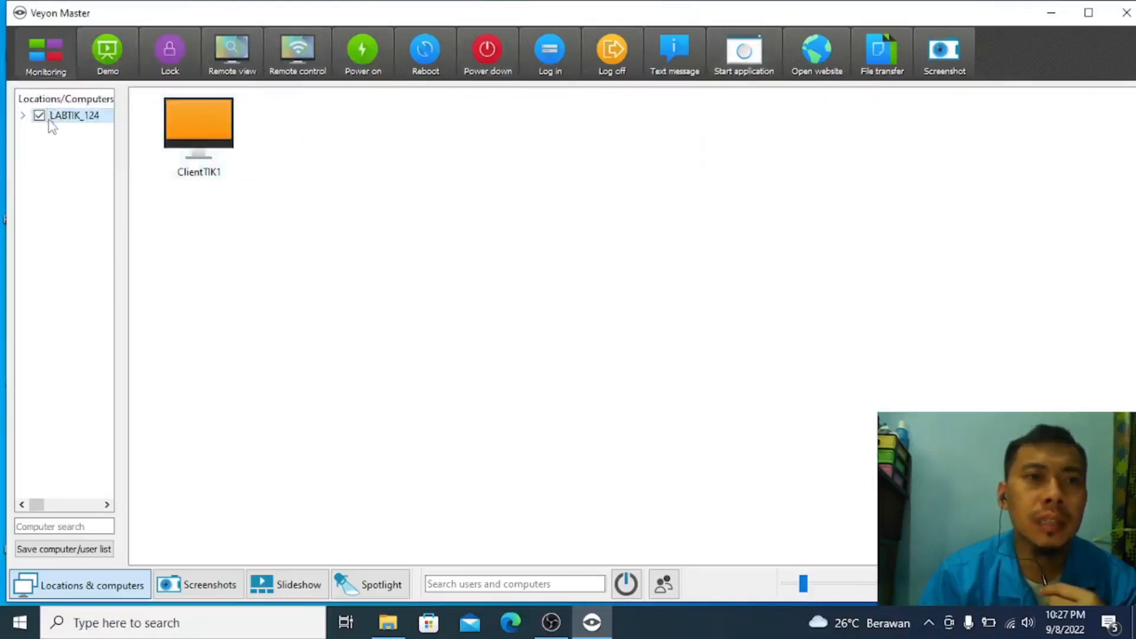
left_click(209, 146)
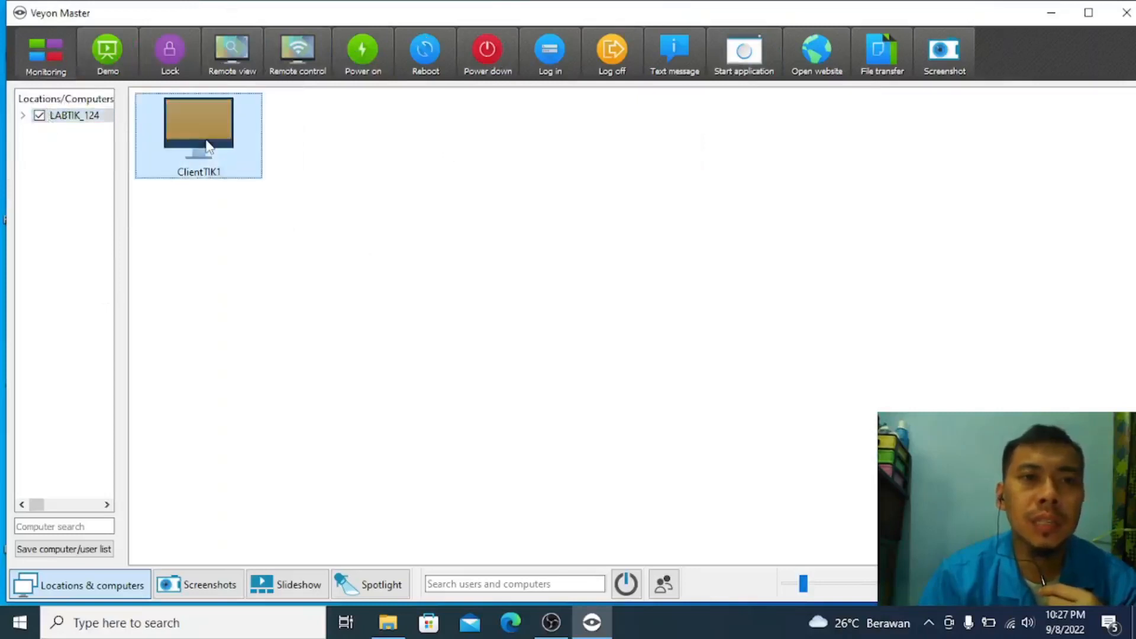
double_click(208, 146)
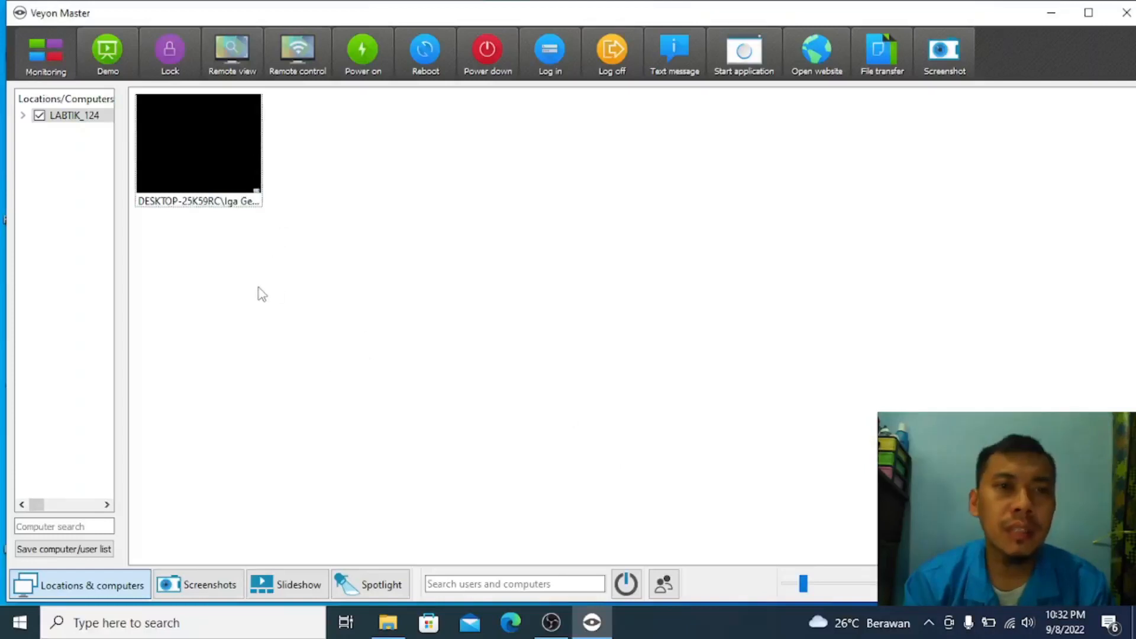
Step: Open a remote view of ClientTIK1 and reposition its window so the client's whole desktop can be seen
left_click(218, 159)
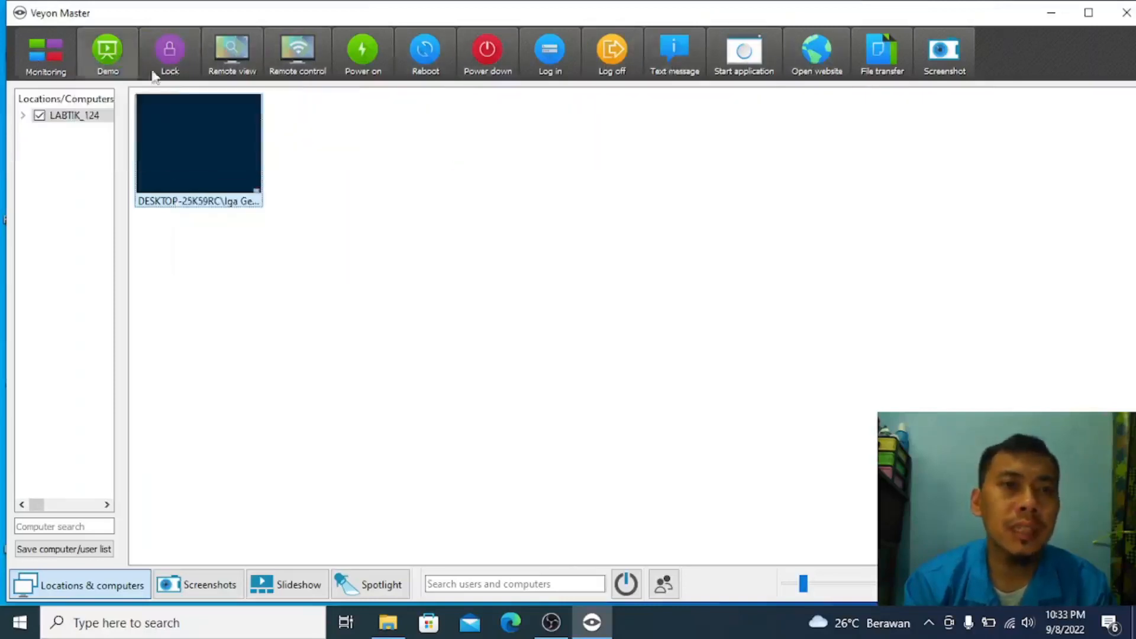
left_click(223, 71)
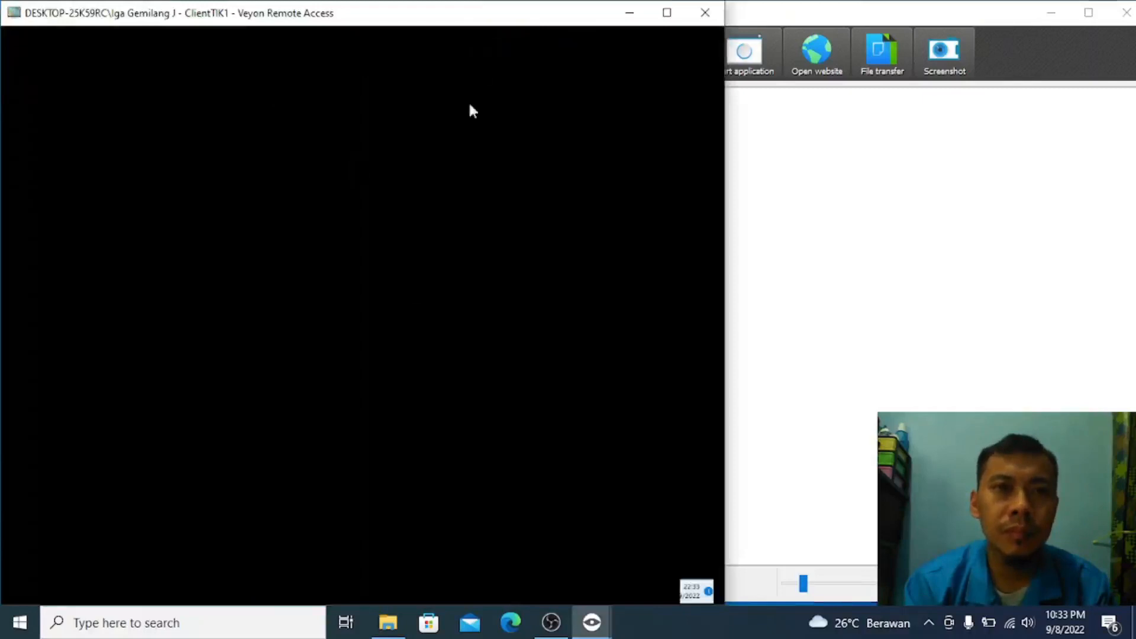
left_click_drag(467, 25, 622, 39)
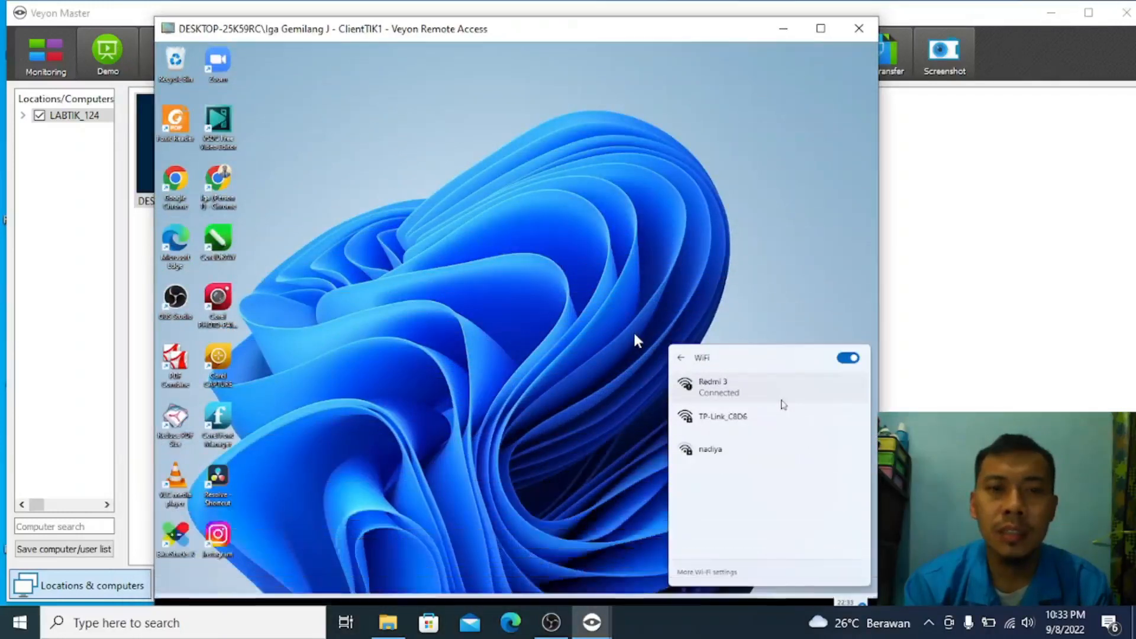
left_click_drag(602, 24, 595, 8)
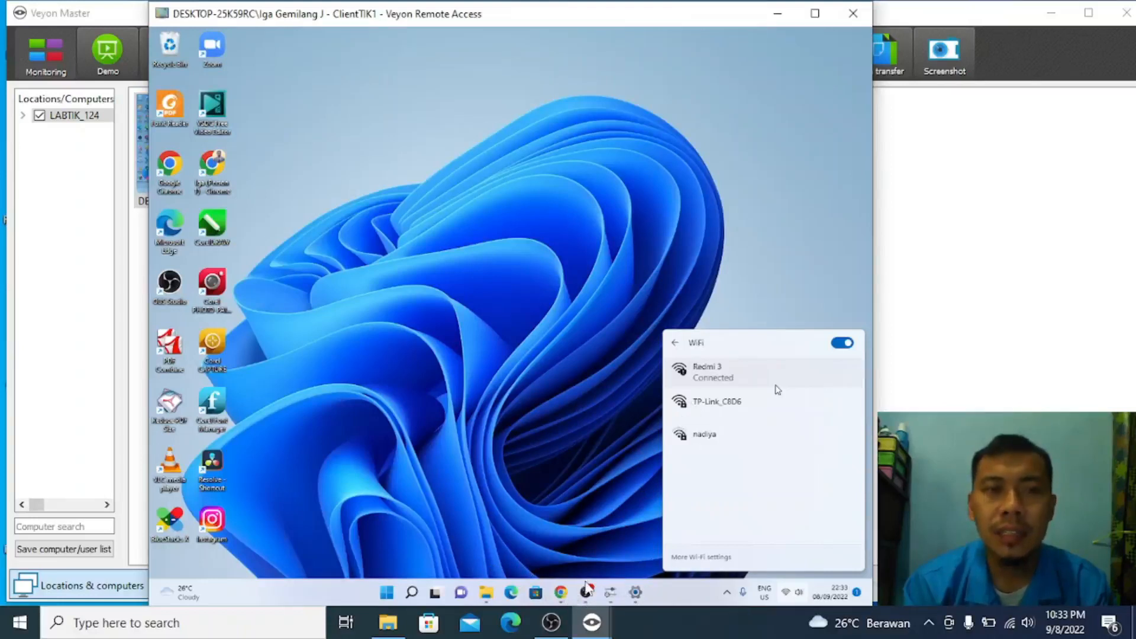
left_click_drag(580, 5, 612, 5)
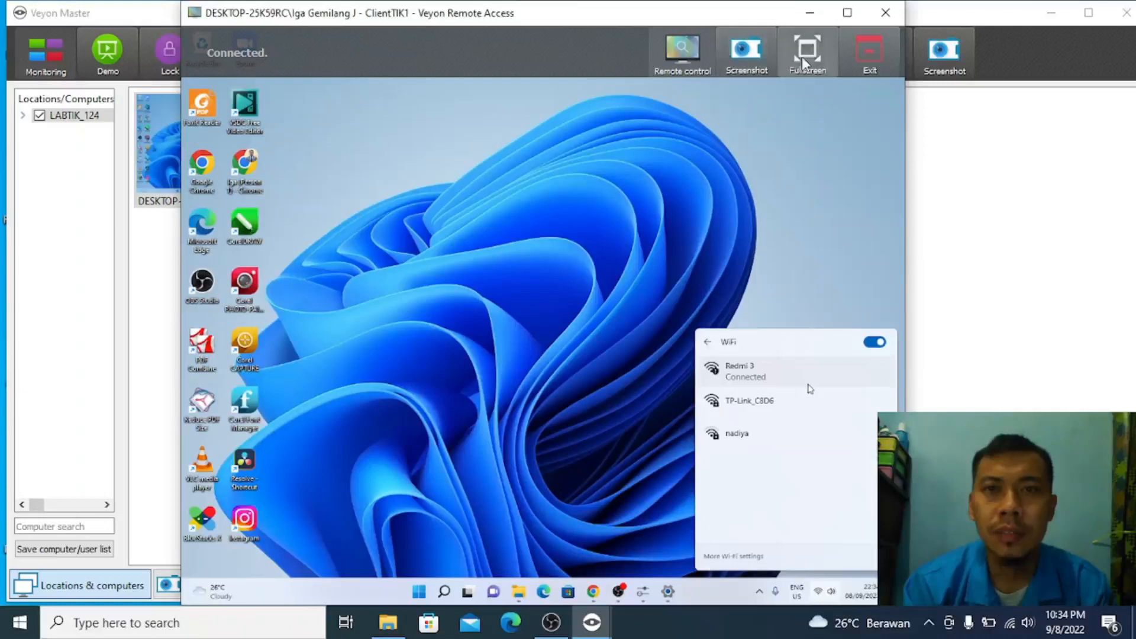
Step: Switch the ClientTIK1 session to remote control in full screen, and bring up the session's controls
left_click(682, 55)
left_click(814, 60)
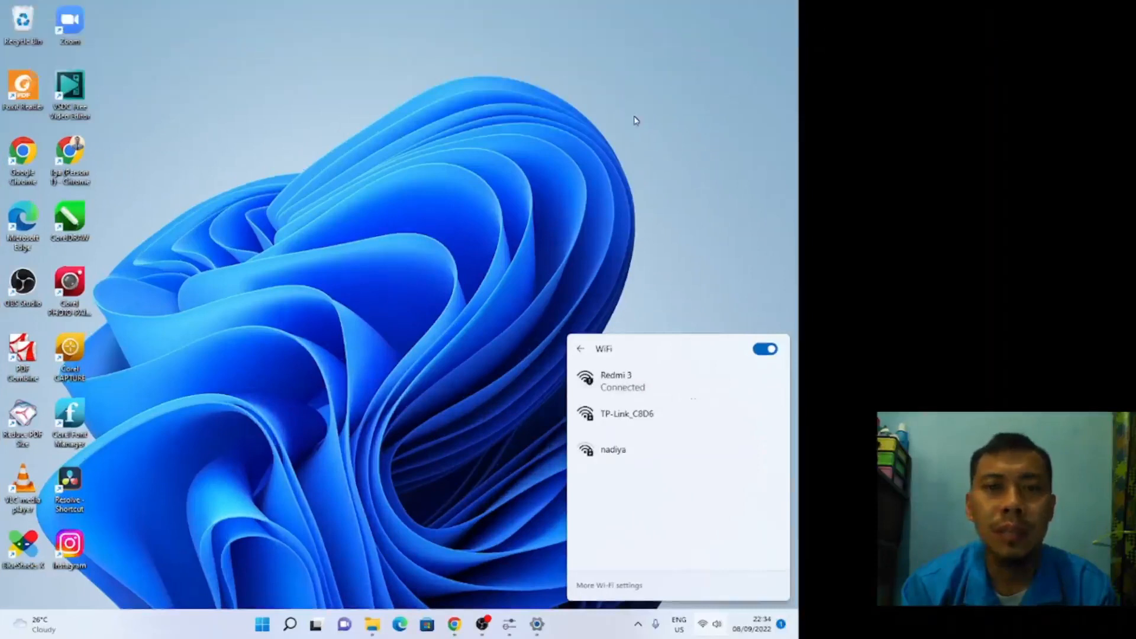
mouse_move(685, 5)
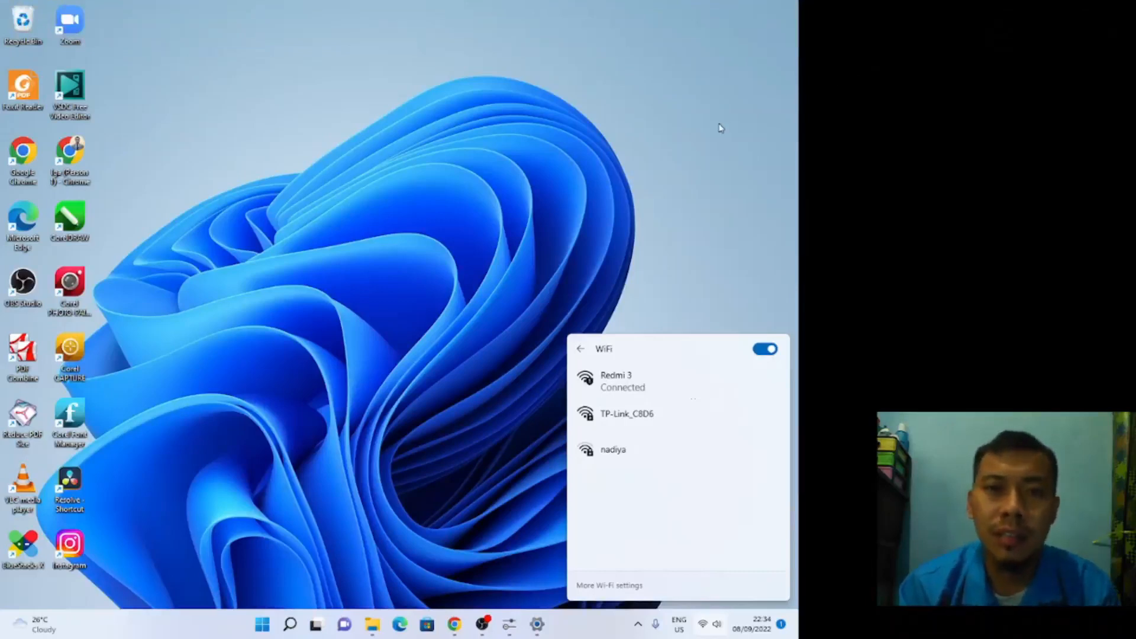
mouse_move(828, 7)
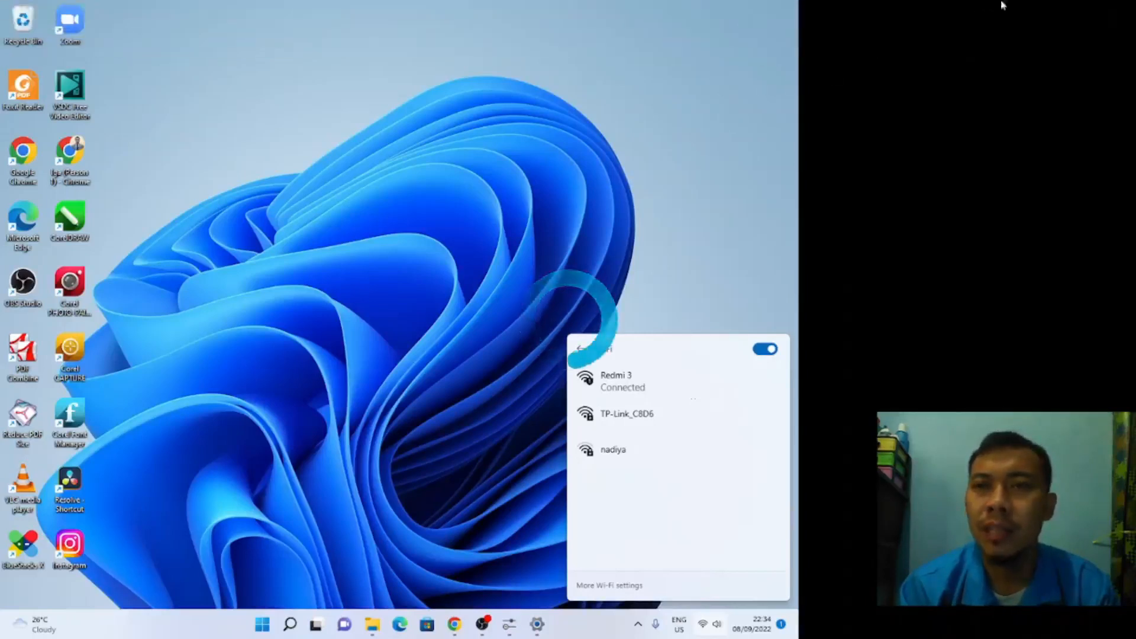
mouse_move(1005, 9)
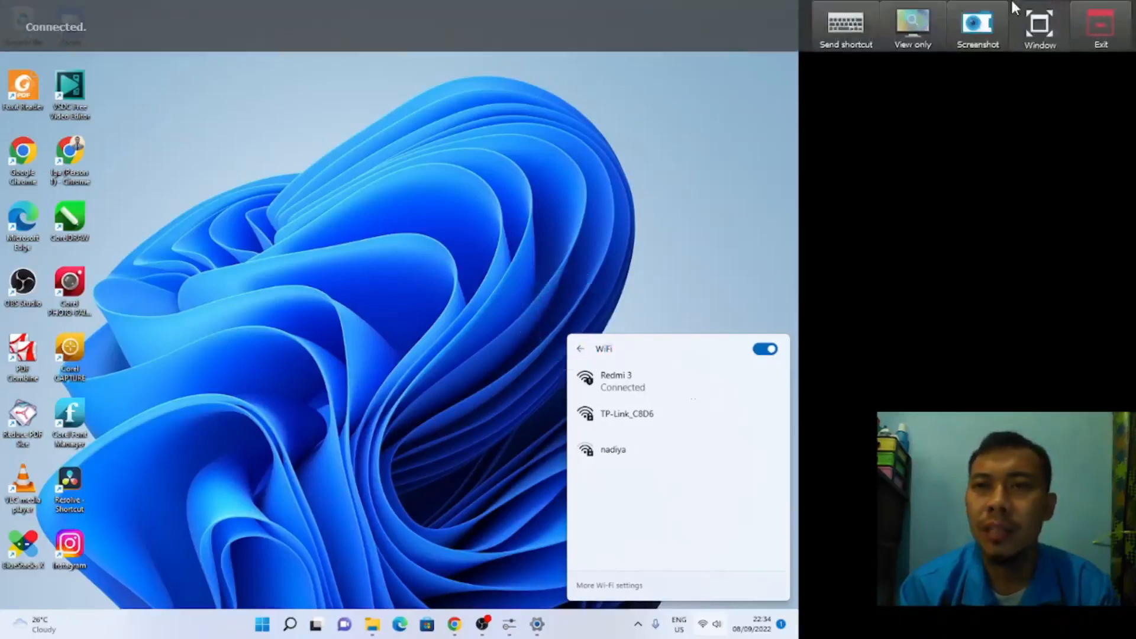
Step: Return the ClientTIK1 session from full screen to a window, switch it to view only, and exit it
left_click(1038, 24)
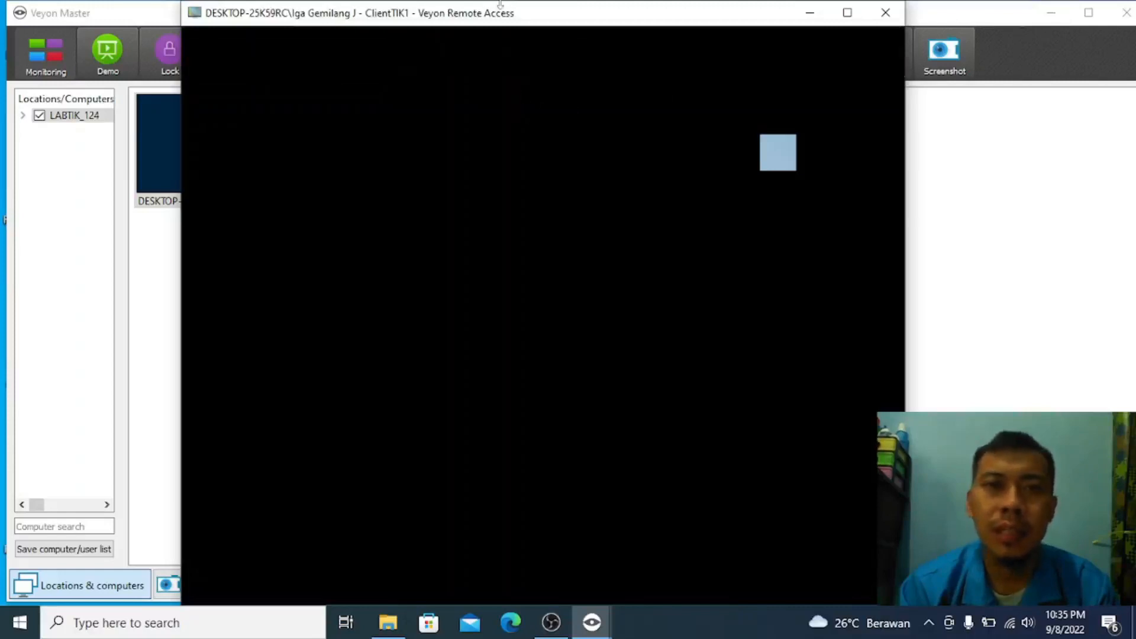
mouse_move(490, 19)
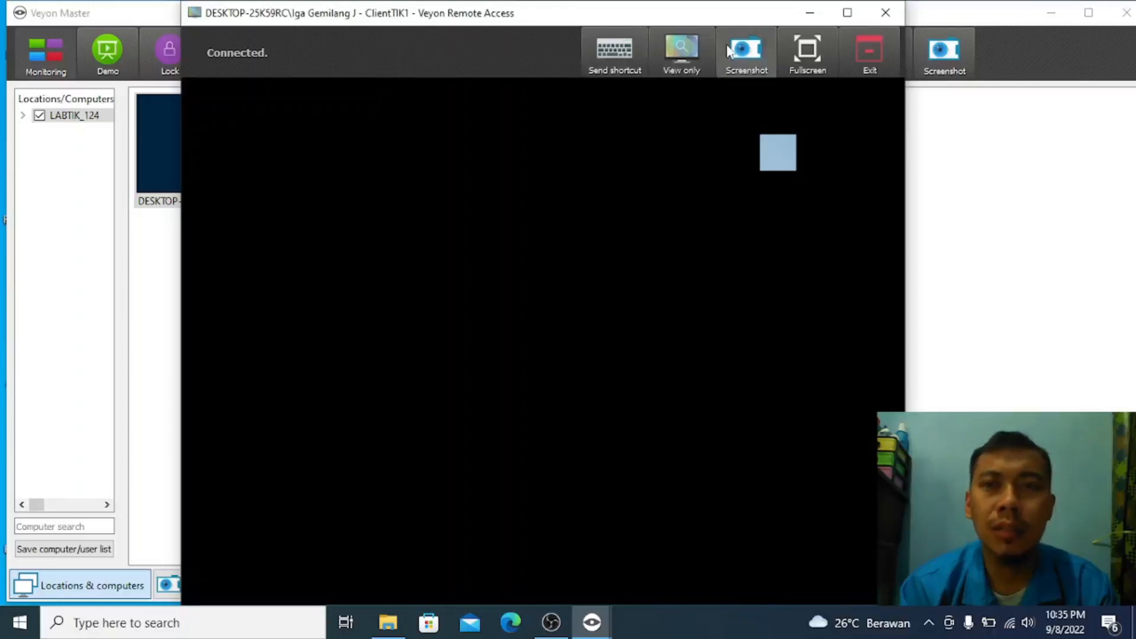
left_click(682, 51)
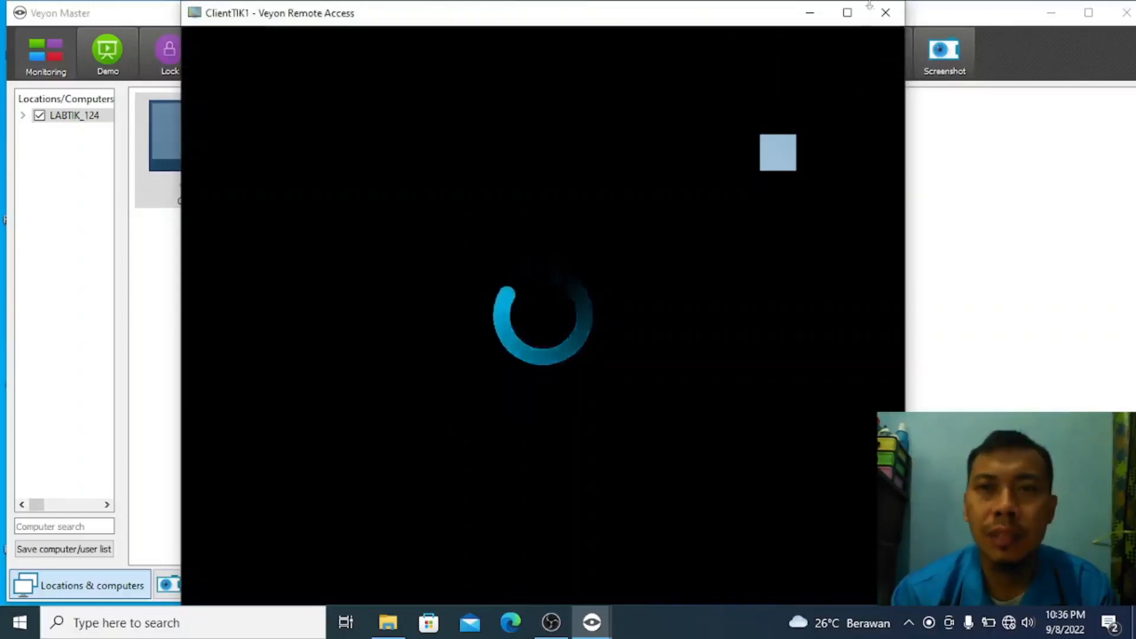
mouse_move(731, 6)
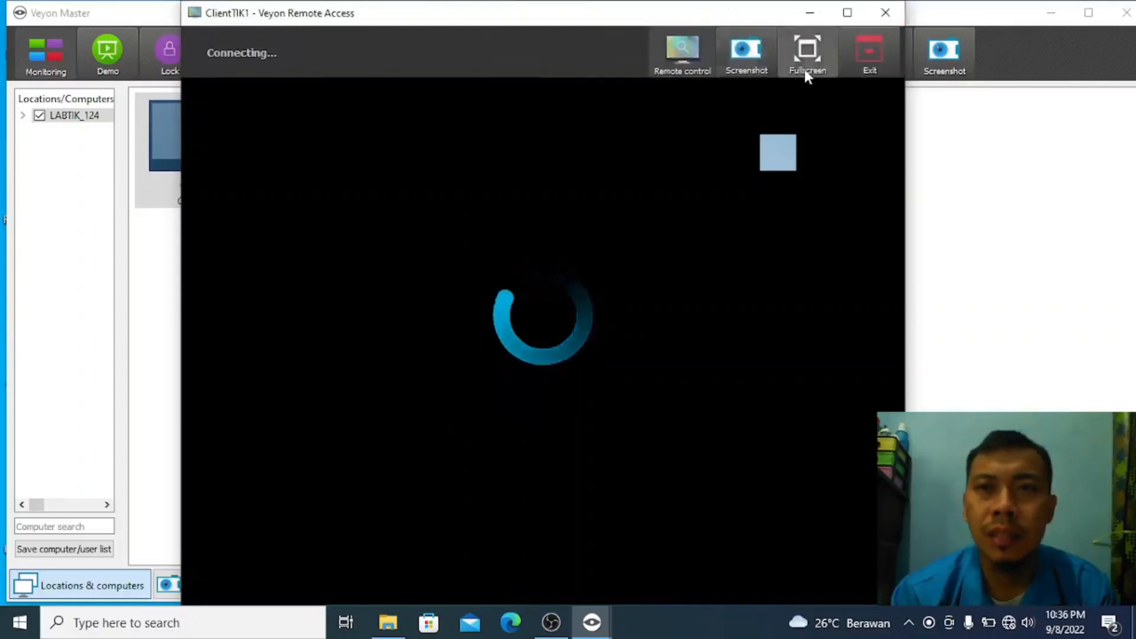
left_click(854, 55)
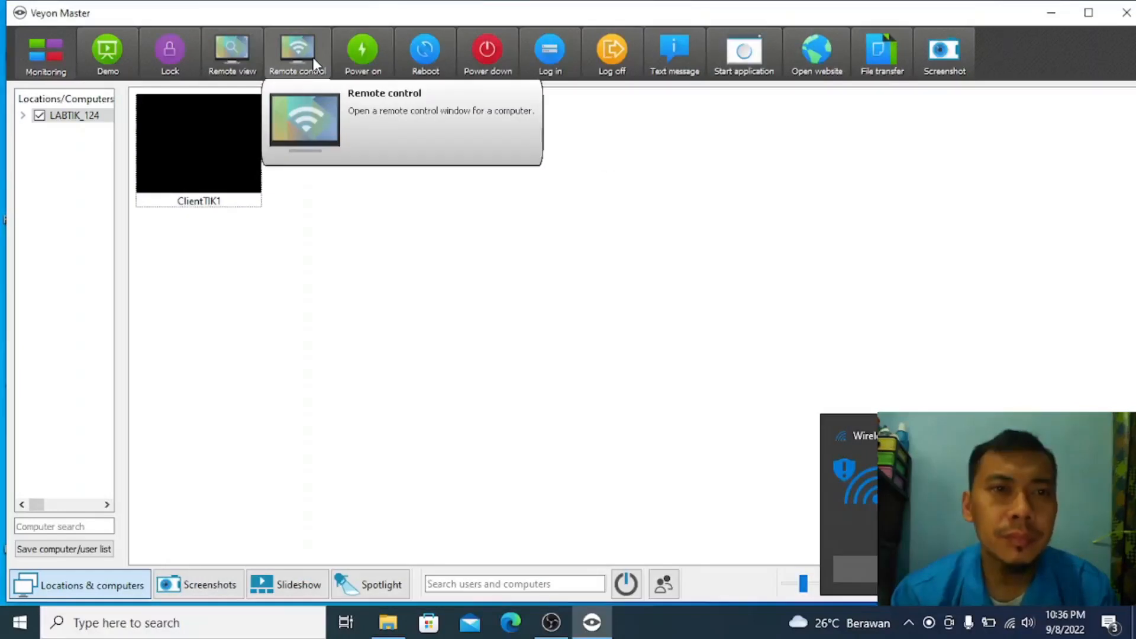
Step: Start a remote control session for ClientTIK1 and toggle the display of the client's hidden taskbar icons
left_click(240, 164)
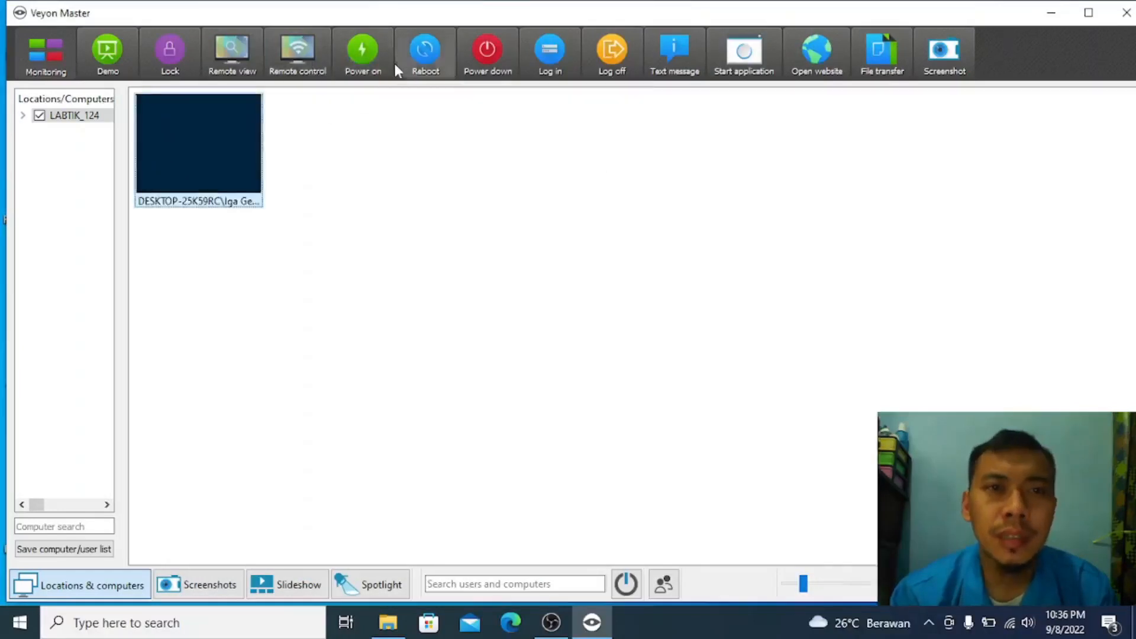
left_click(317, 74)
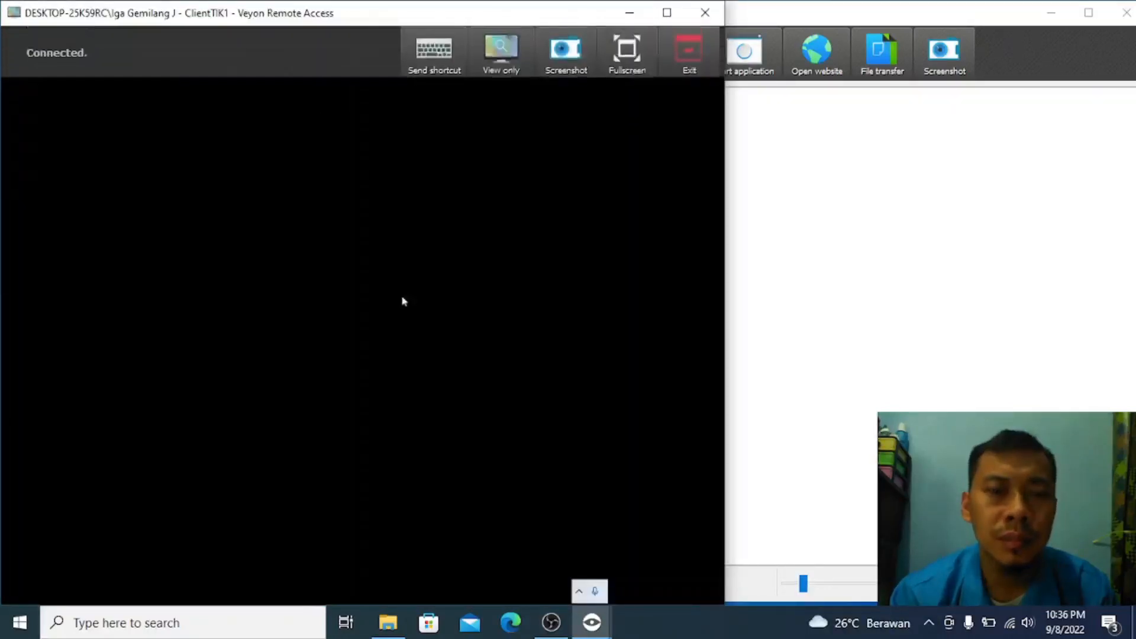
left_click(580, 591)
left_click(580, 590)
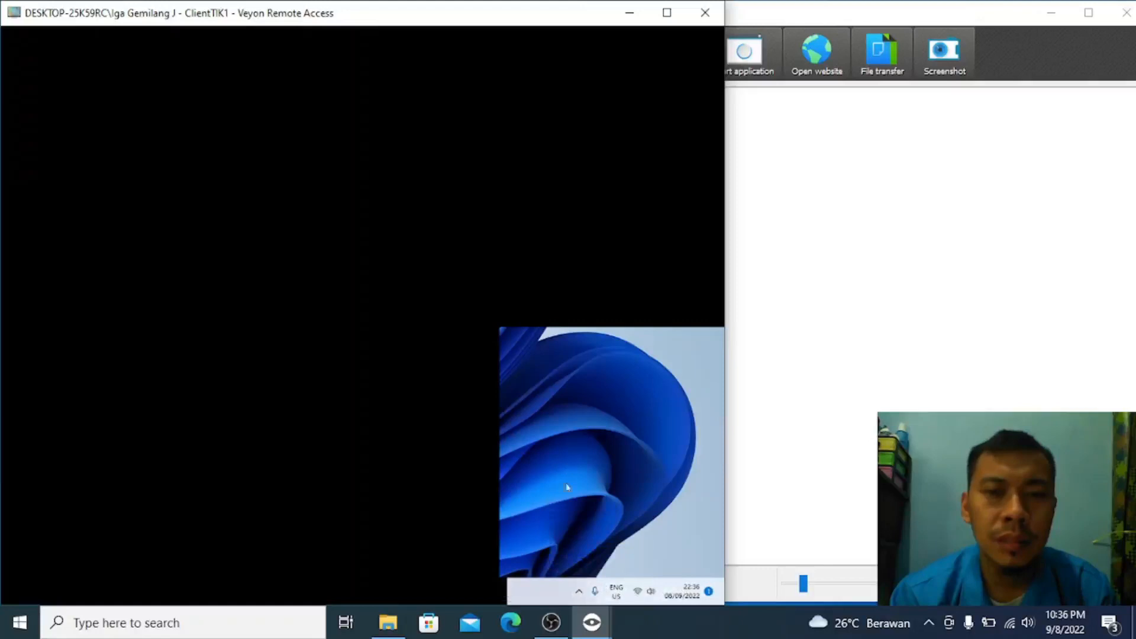
left_click(580, 592)
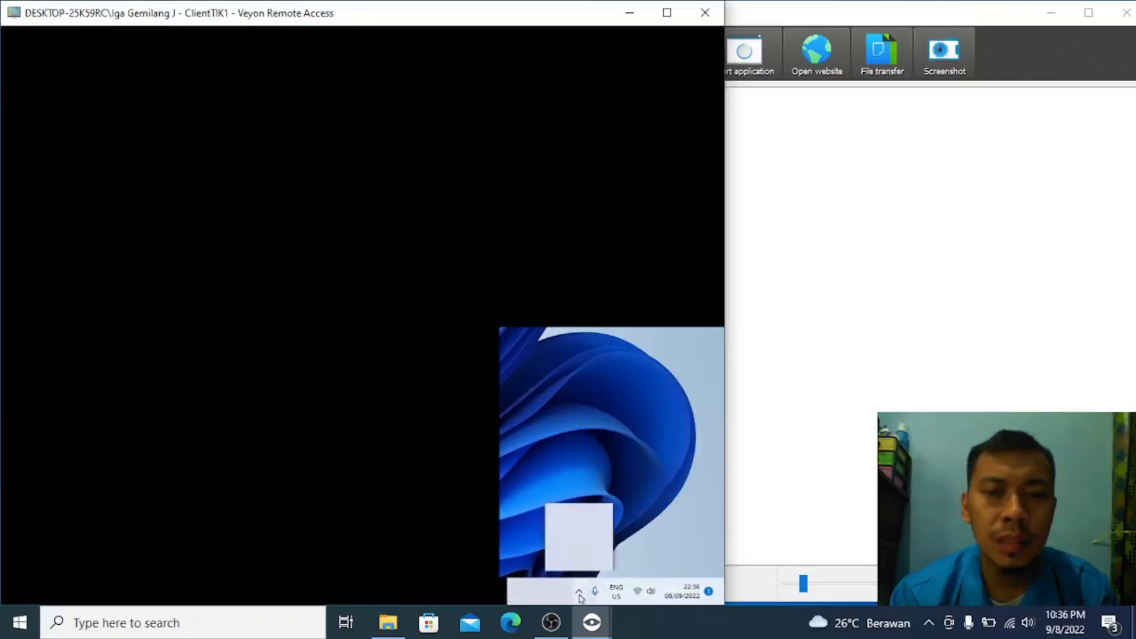
left_click(579, 593)
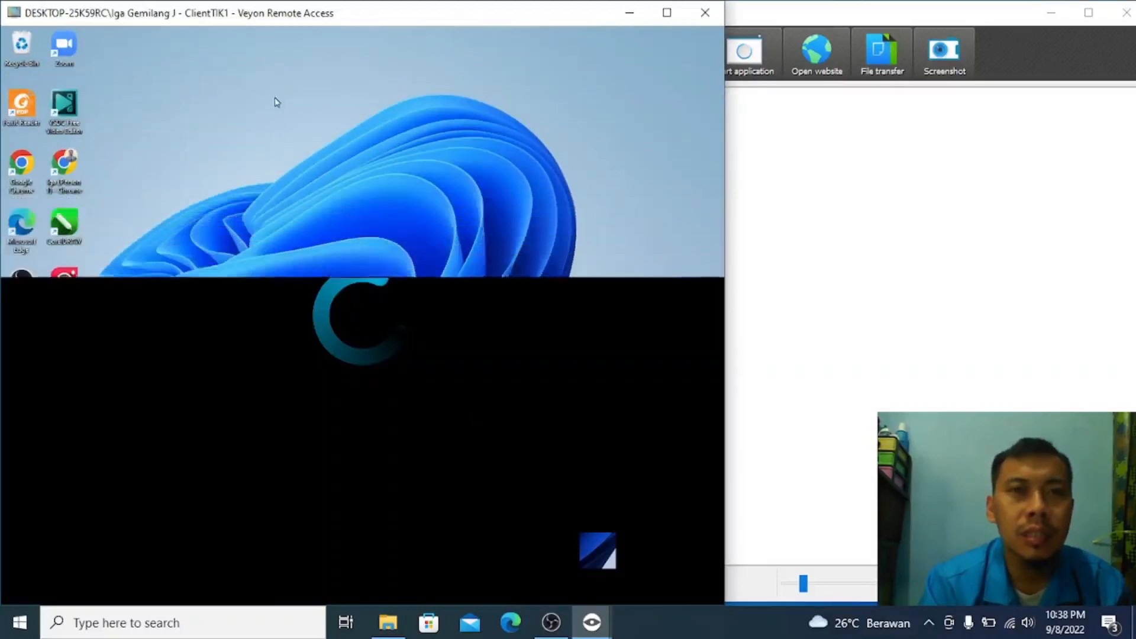
Step: Reposition the remote control window to show the client's whole desktop, and bring up and minimize the client's Chrome window
left_click_drag(354, 21, 421, 124)
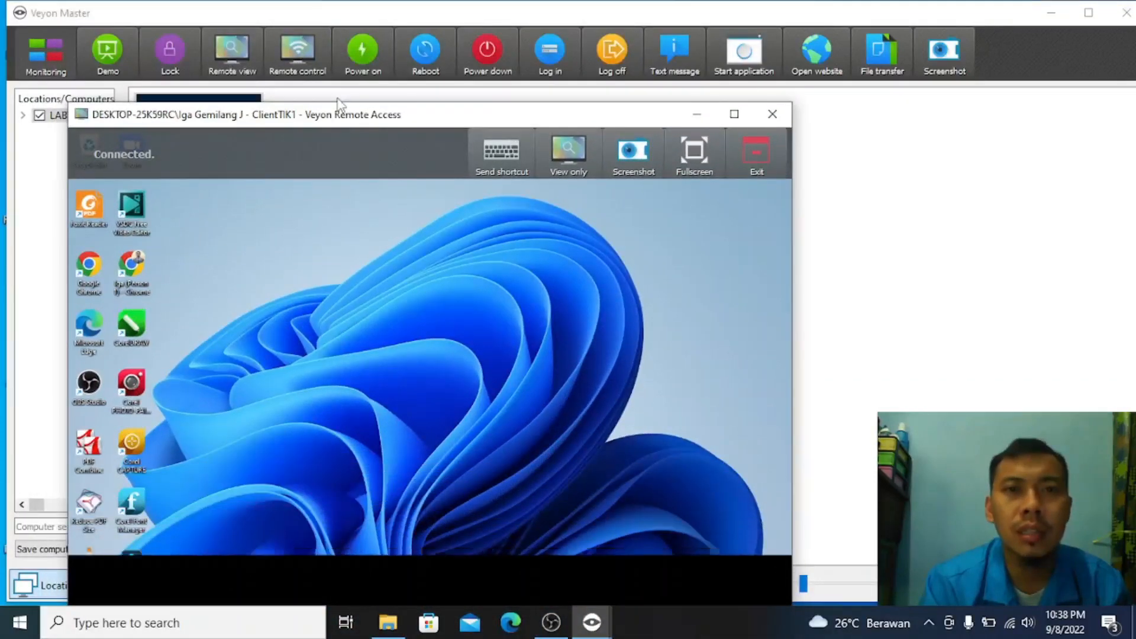
left_click_drag(407, 126, 366, 20)
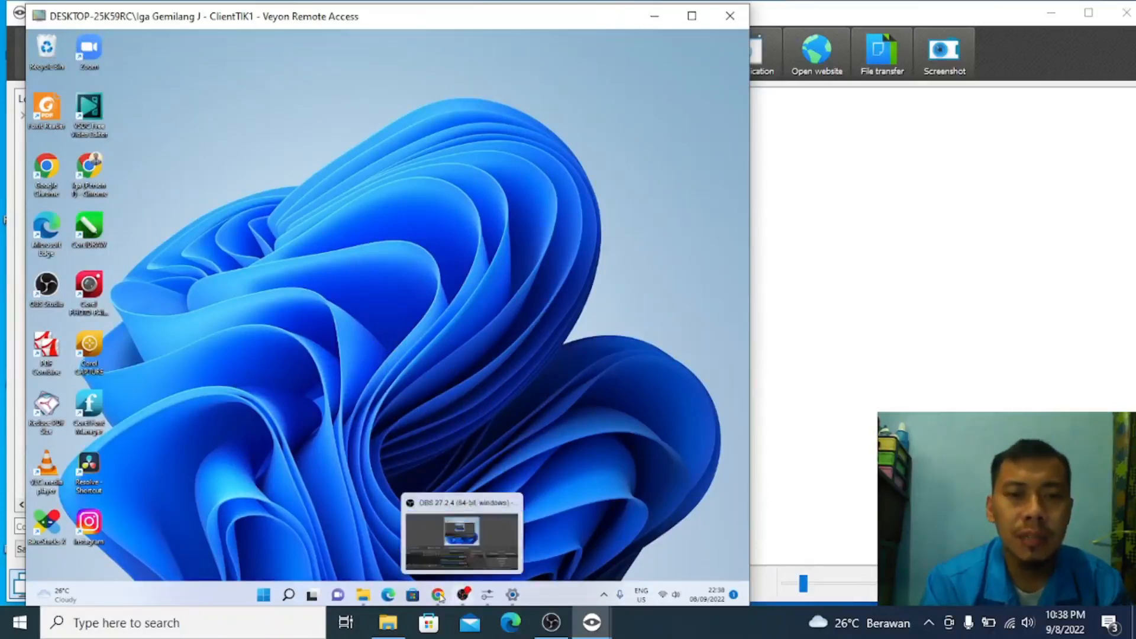
mouse_move(441, 596)
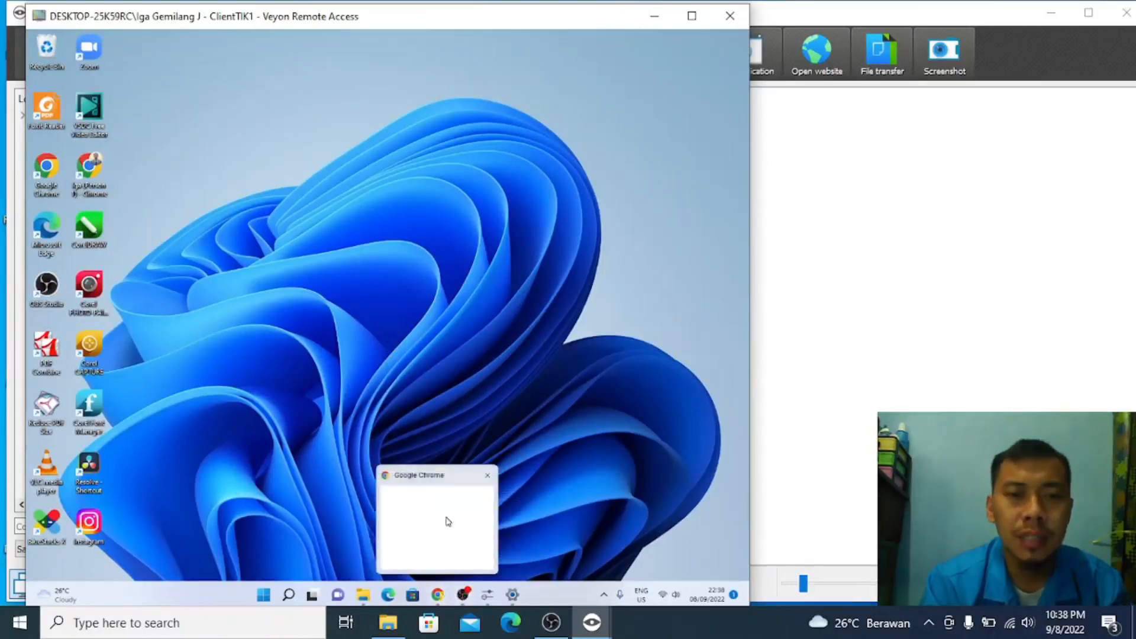
mouse_move(444, 486)
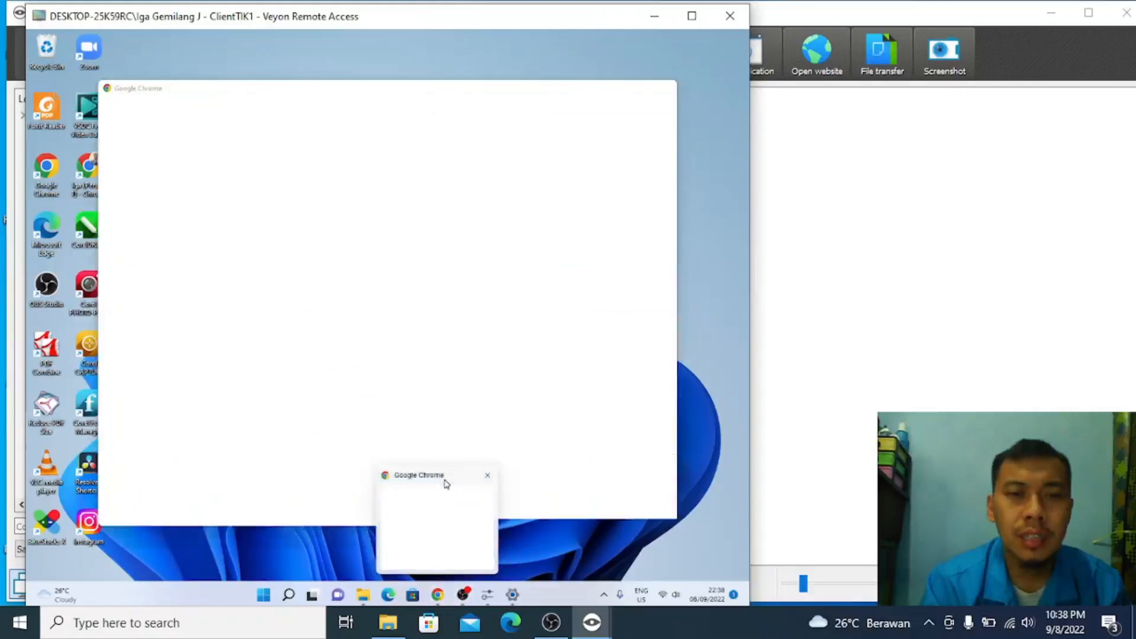
left_click(447, 484)
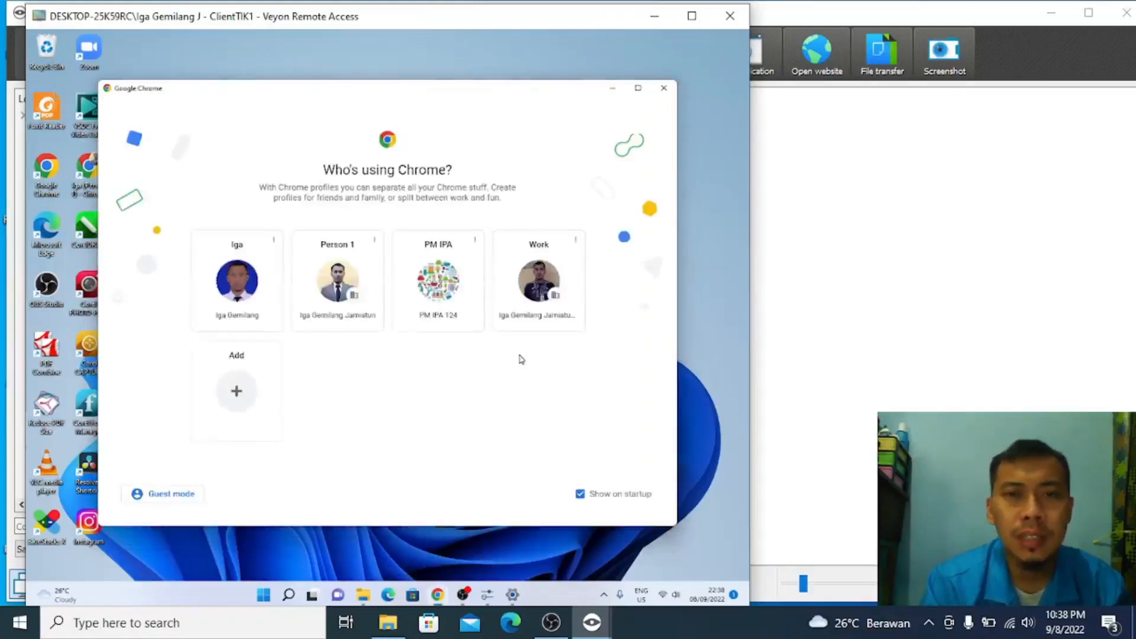
left_click(614, 89)
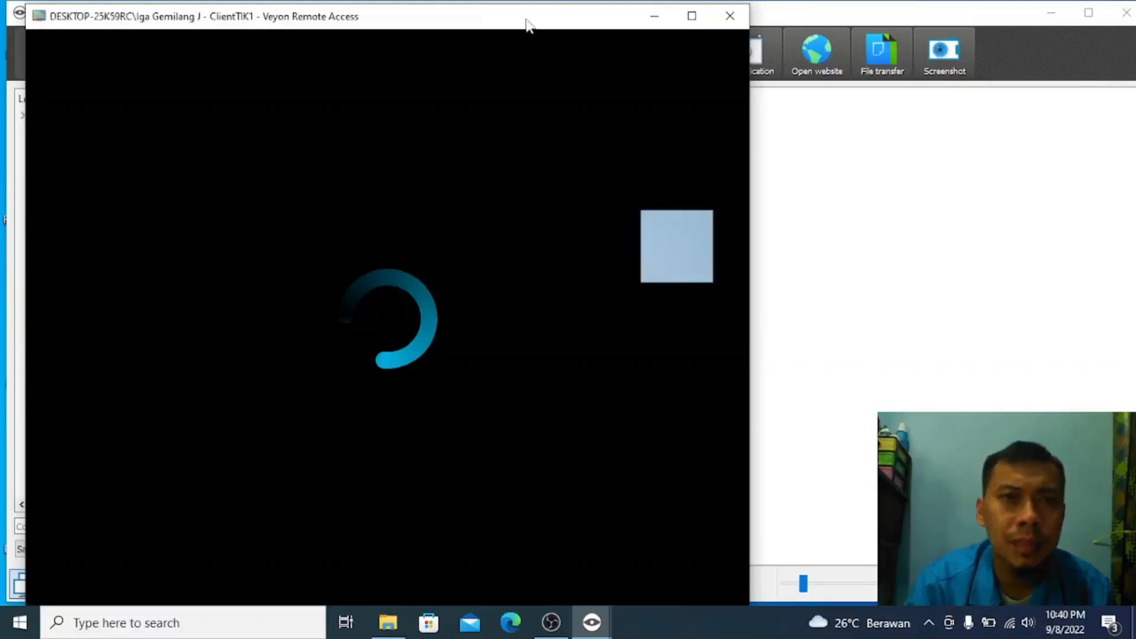
Step: Launch Foxit Reader on the client, decline making it the default PDF viewer, and close it
mouse_move(527, 25)
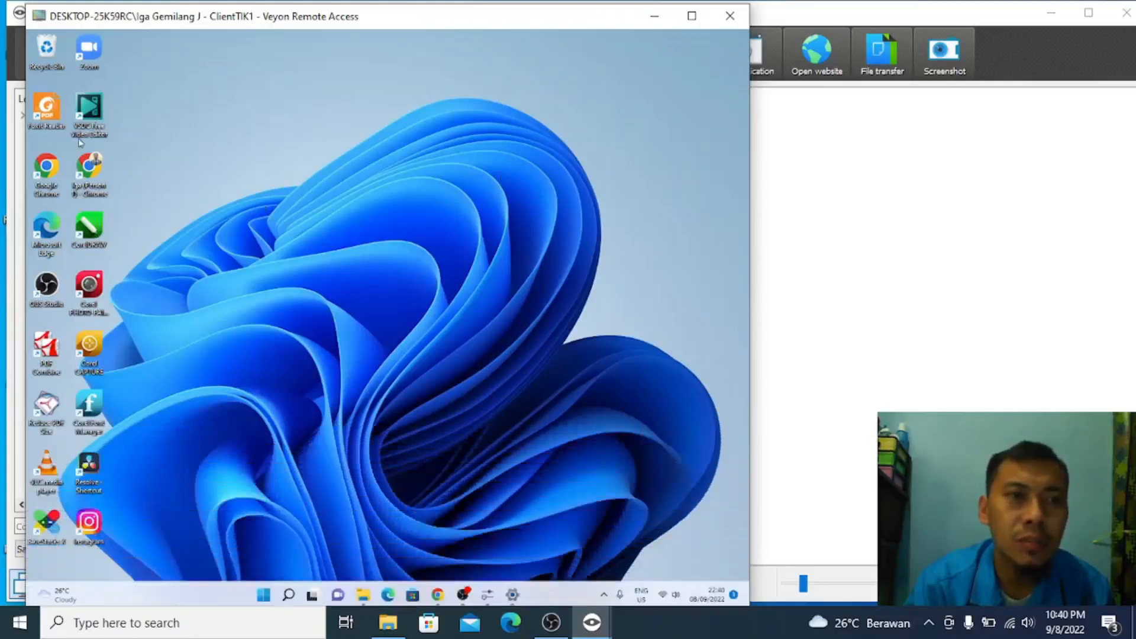
double_click(46, 118)
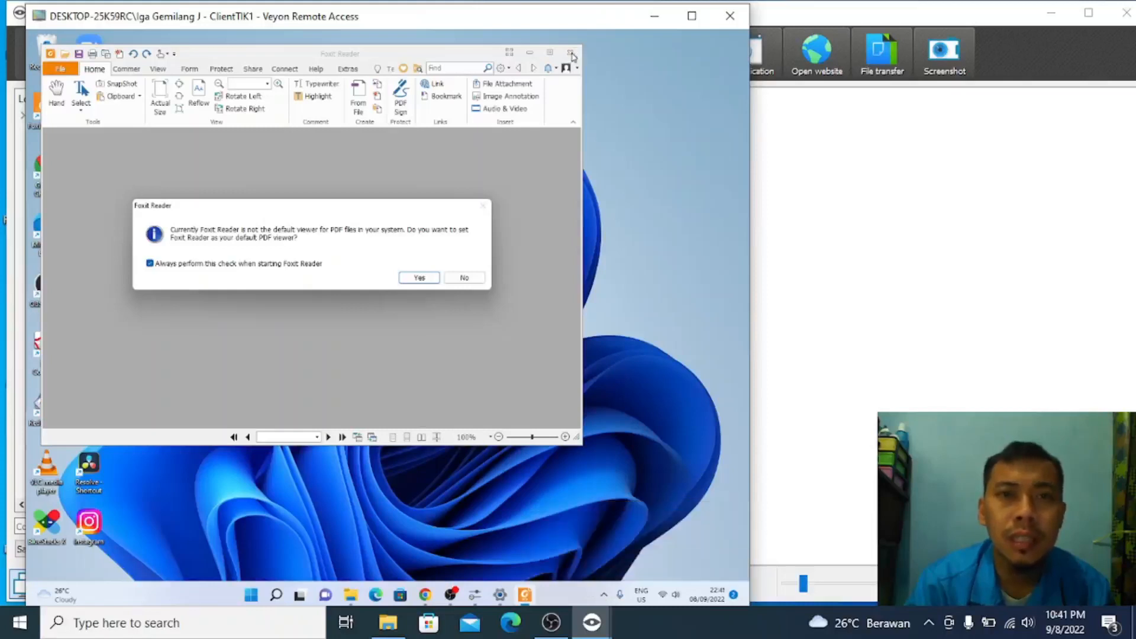
left_click(464, 278)
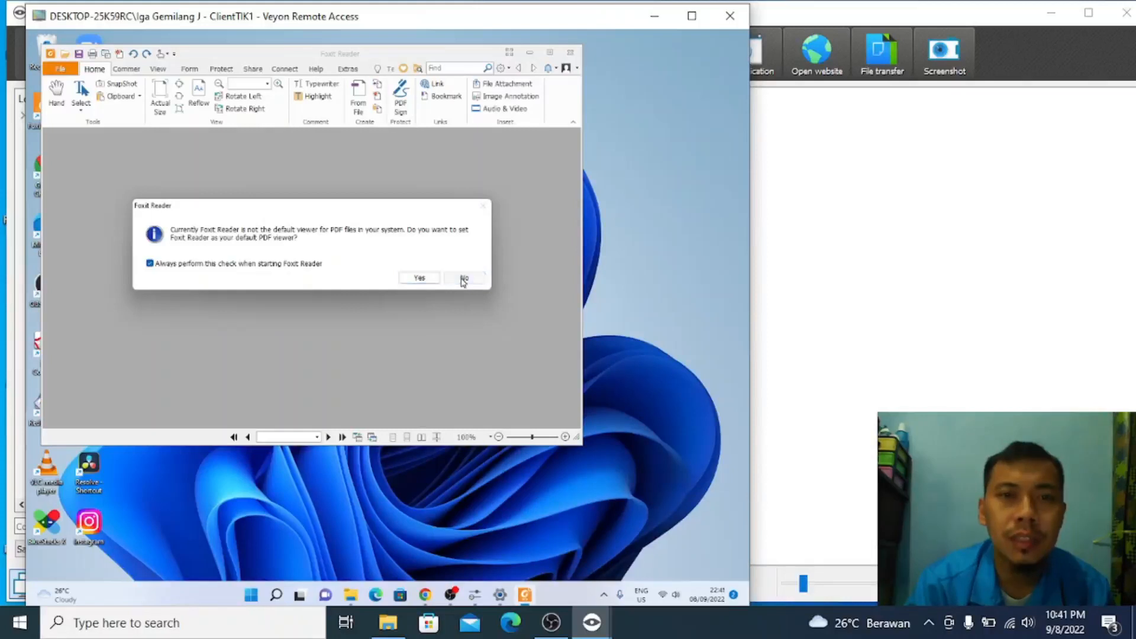
left_click(575, 57)
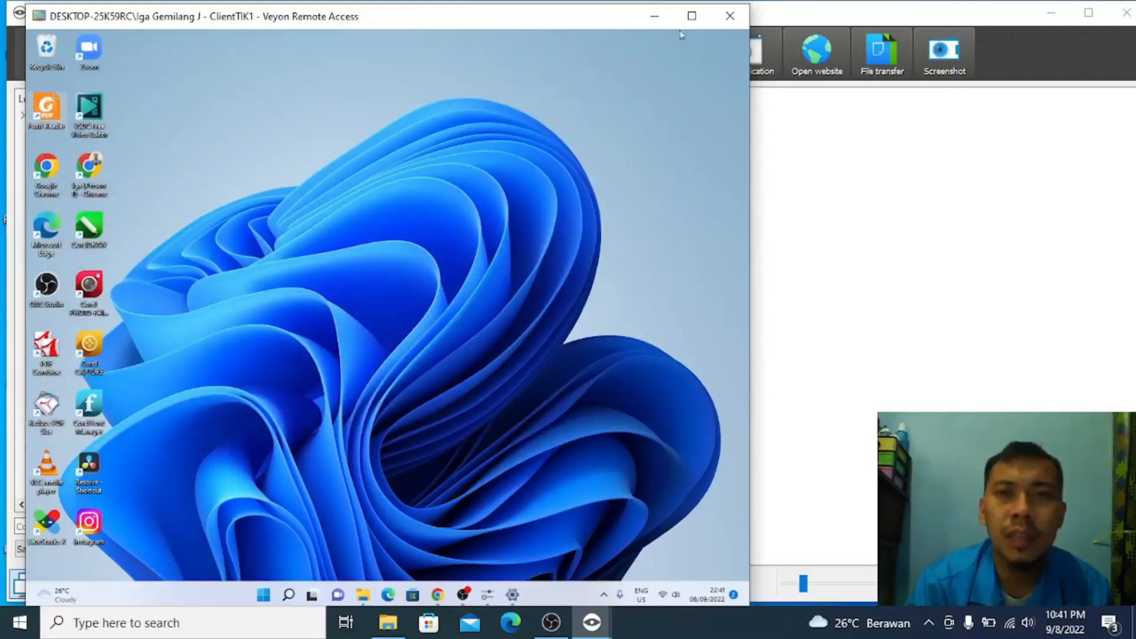
Step: Exit the remote control session, and lock and unlock the client computer from Veyon Master
mouse_move(684, 51)
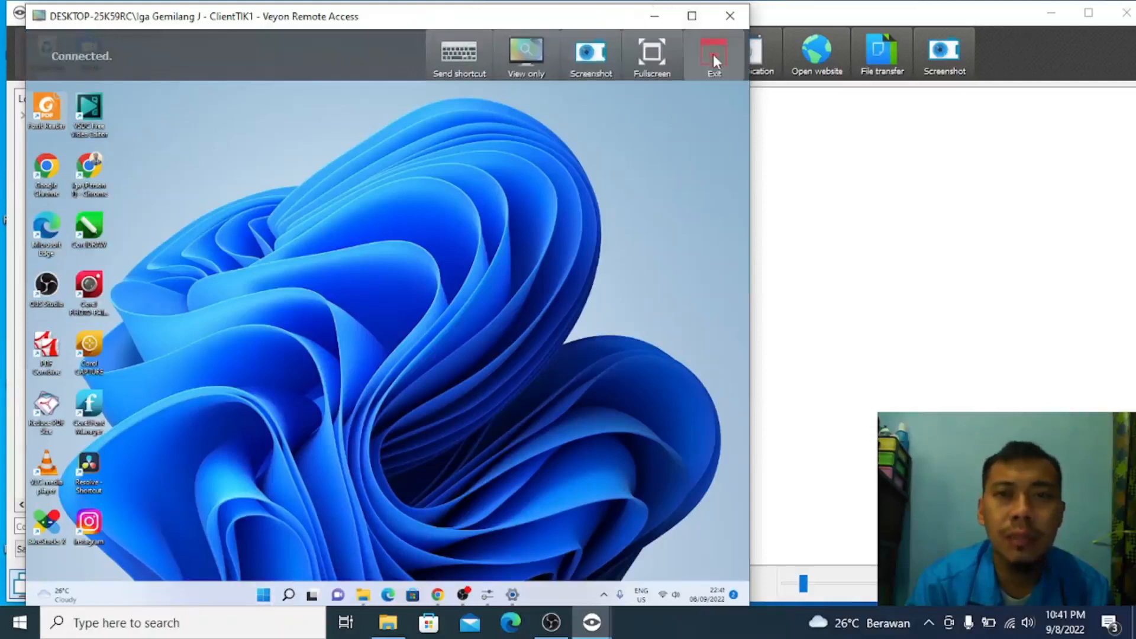
left_click(712, 54)
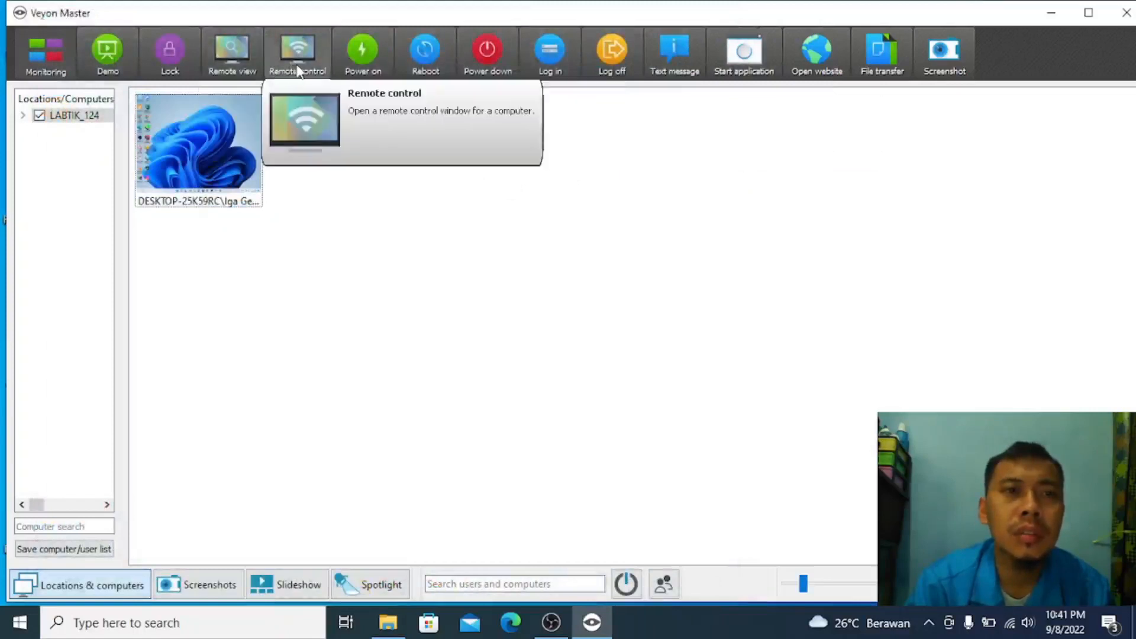
left_click(169, 52)
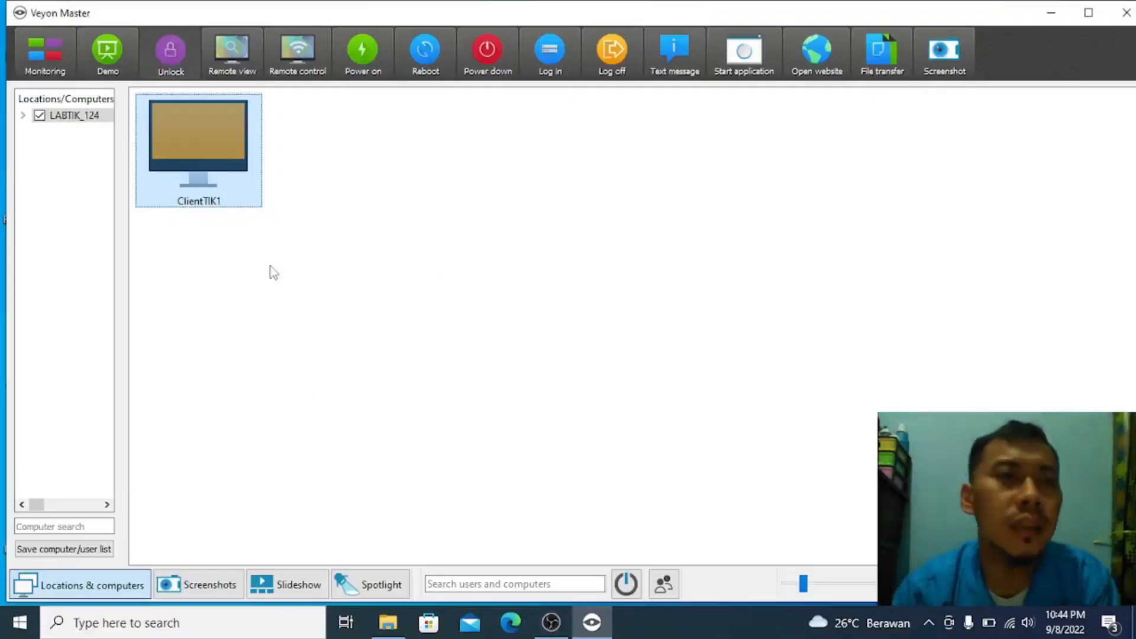
left_click(165, 52)
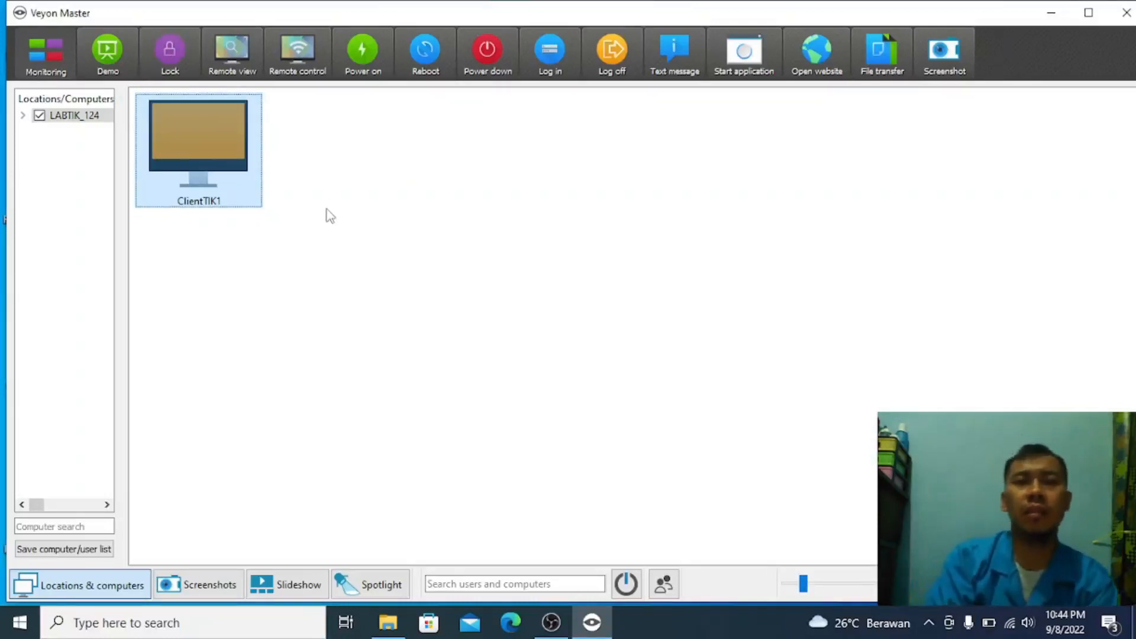
Step: Try to open ClientTIK1, and refresh the computer display by unchecking and rechecking location LABTIK_124
double_click(217, 161)
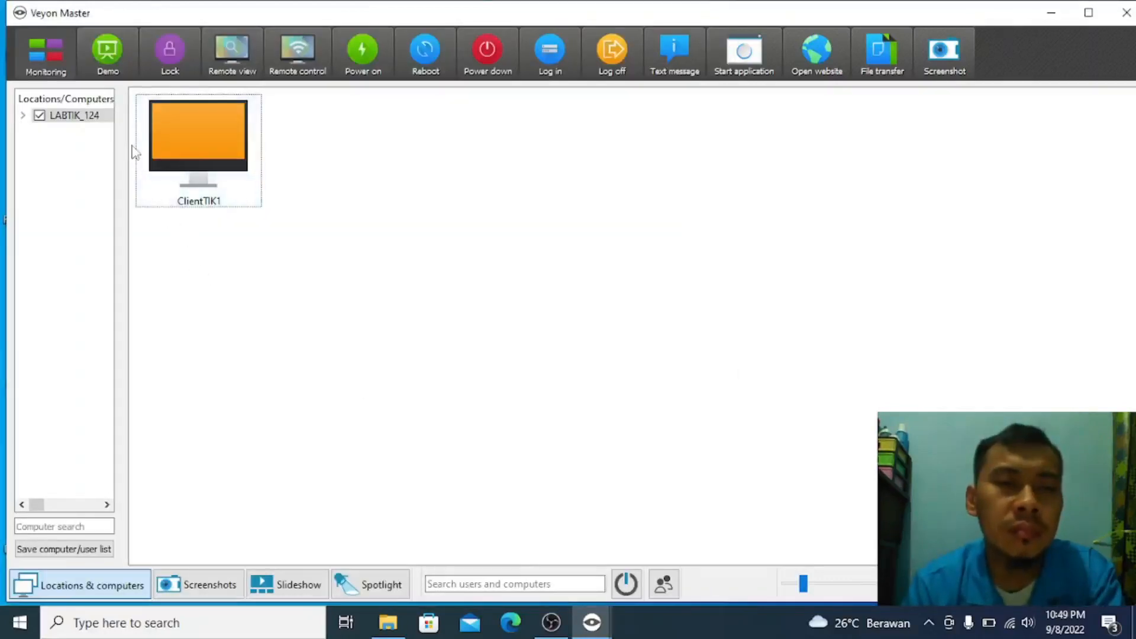
left_click(76, 117)
left_click(39, 116)
left_click(39, 116)
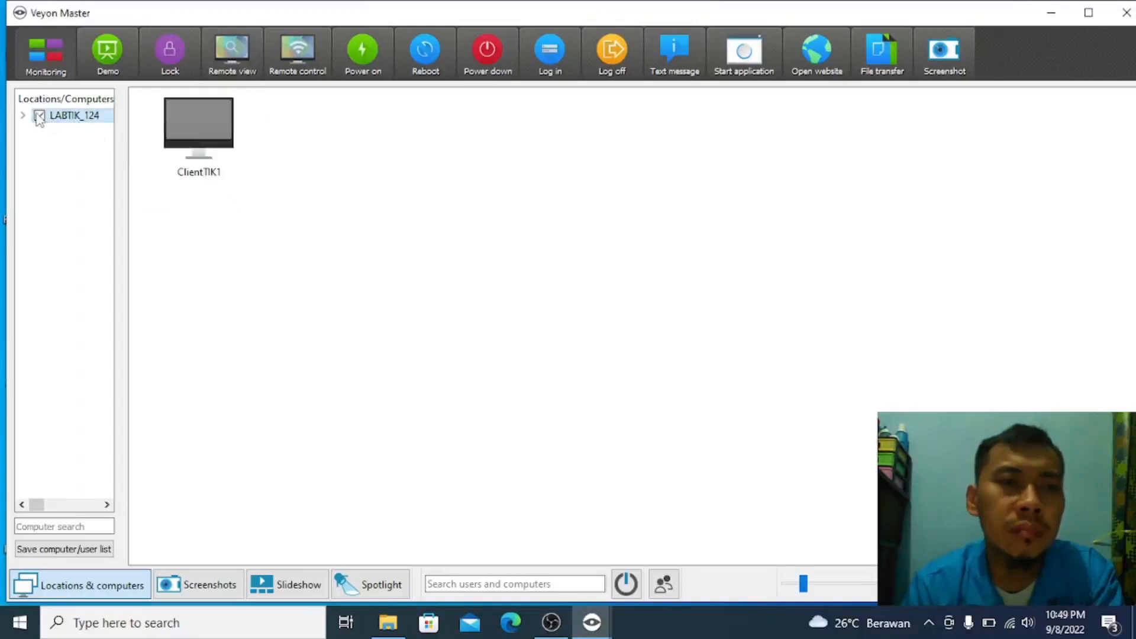
Step: Lock ClientTIK1, try to view its screen remotely, and exit the remote access window
left_click(175, 120)
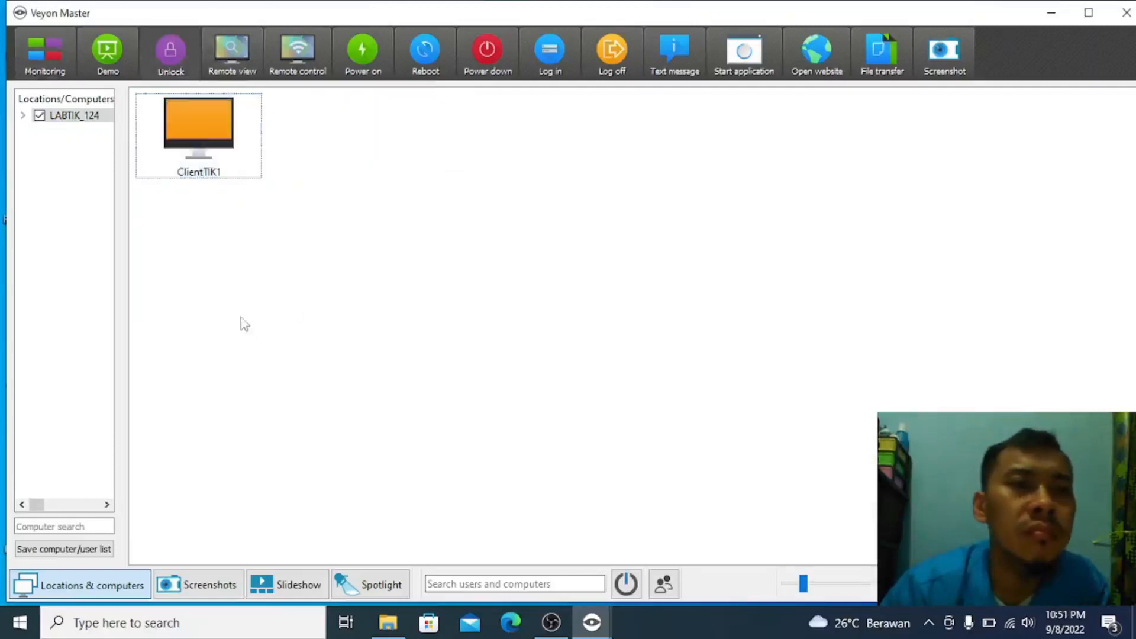
double_click(197, 157)
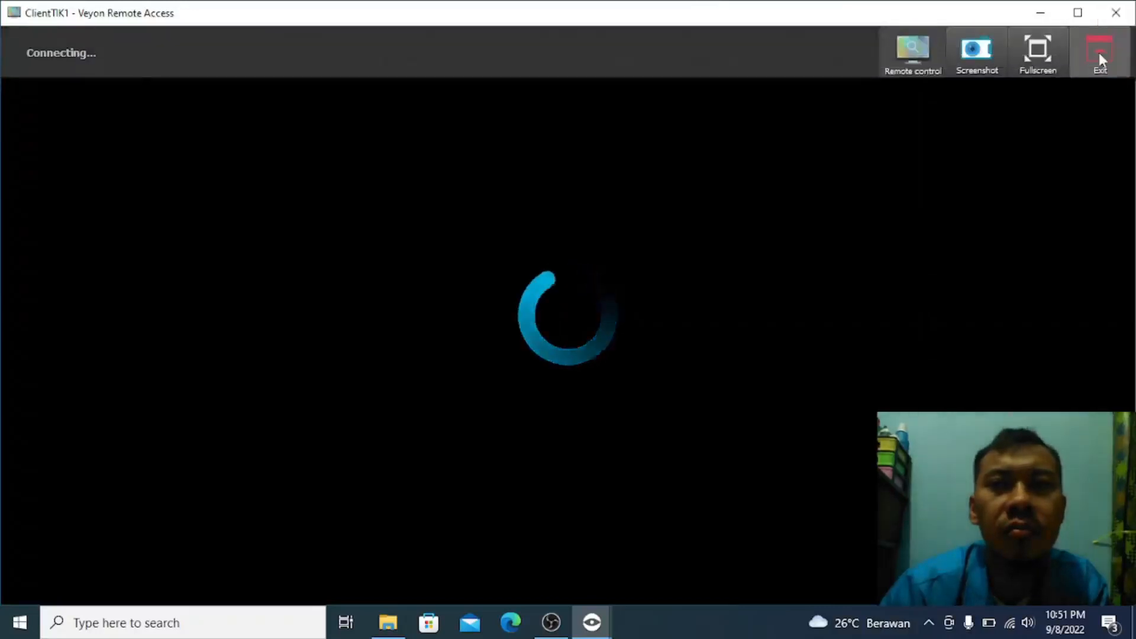
left_click(1099, 51)
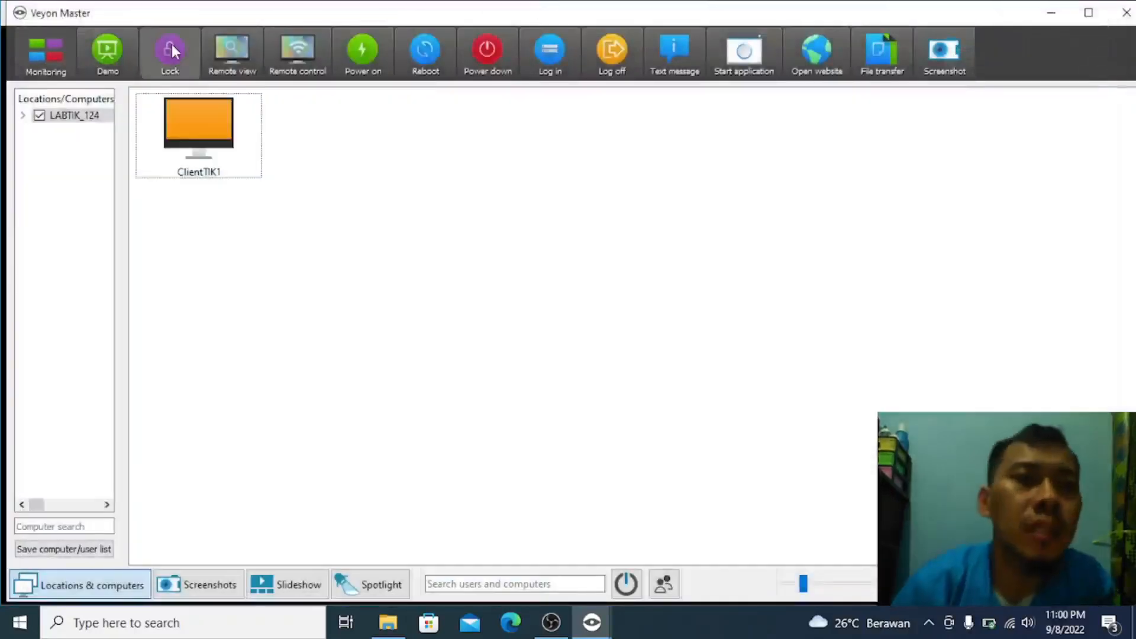
Step: Apply the Lock feature to ClientTIK1 and try to open its remote view
left_click(238, 146)
right_click(238, 146)
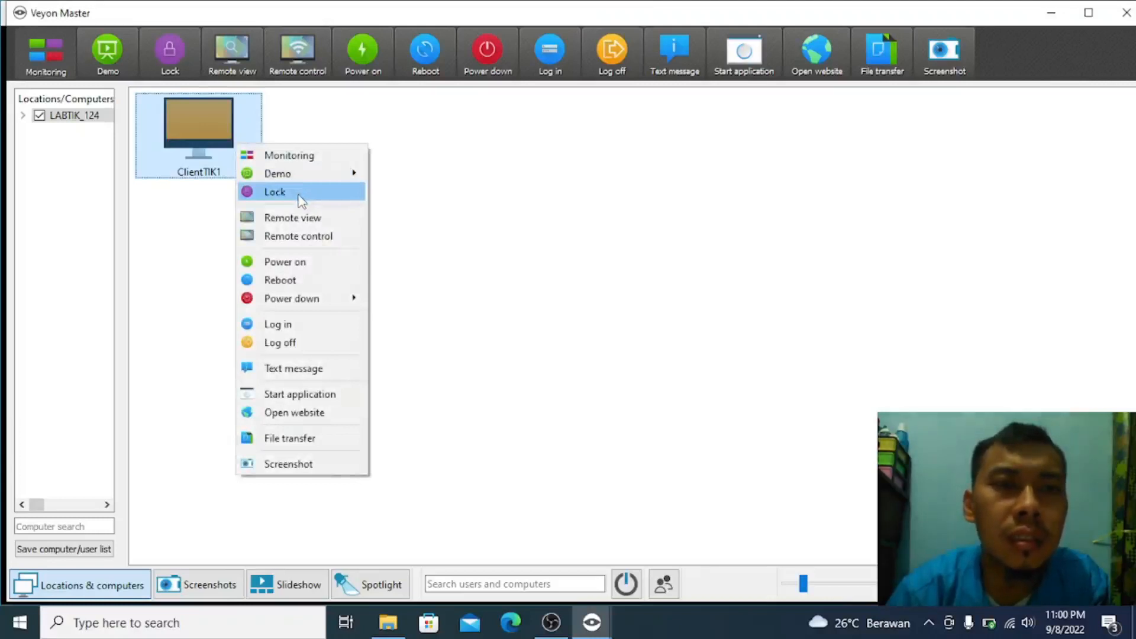
left_click(302, 201)
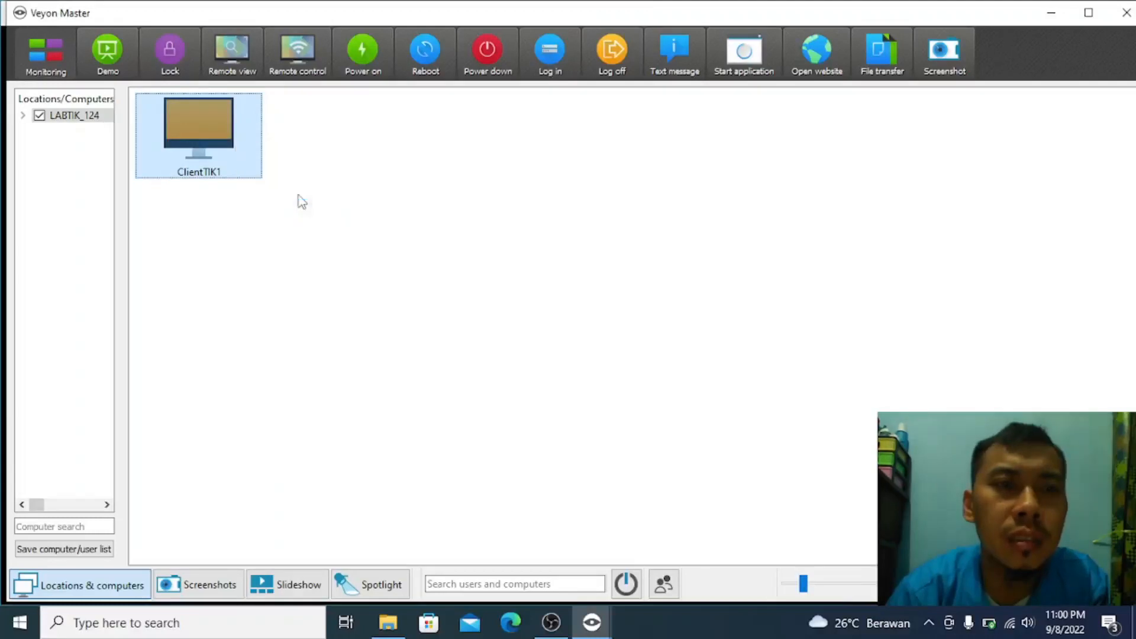
double_click(221, 129)
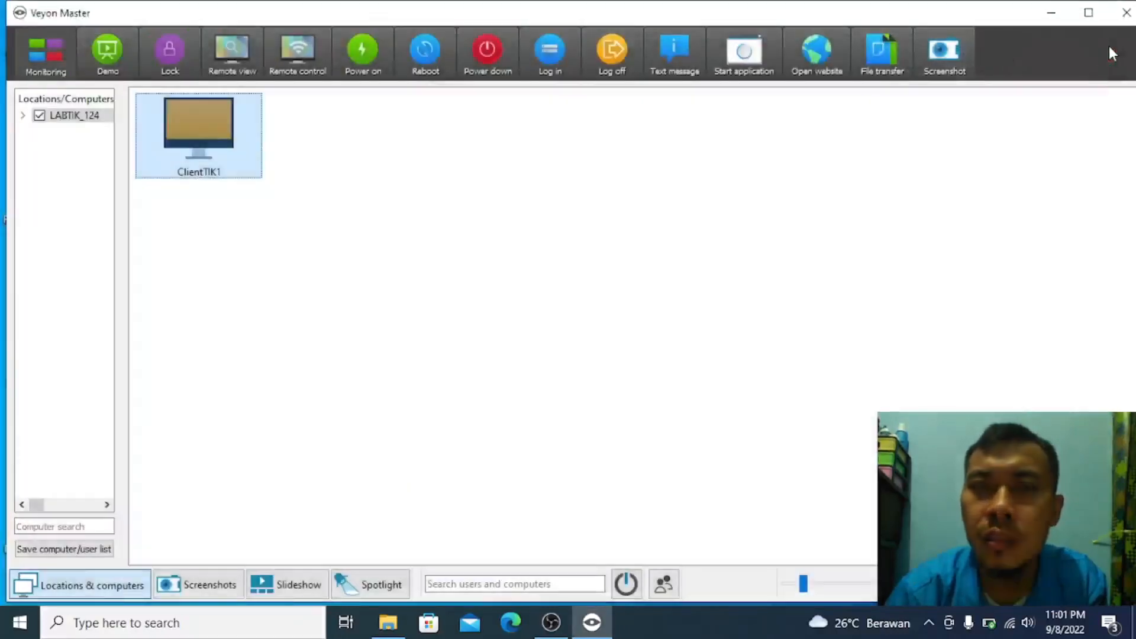
Step: Minimize Veyon Master to show the master PC's desktop, and restore it to stop the running demo
left_click(1052, 13)
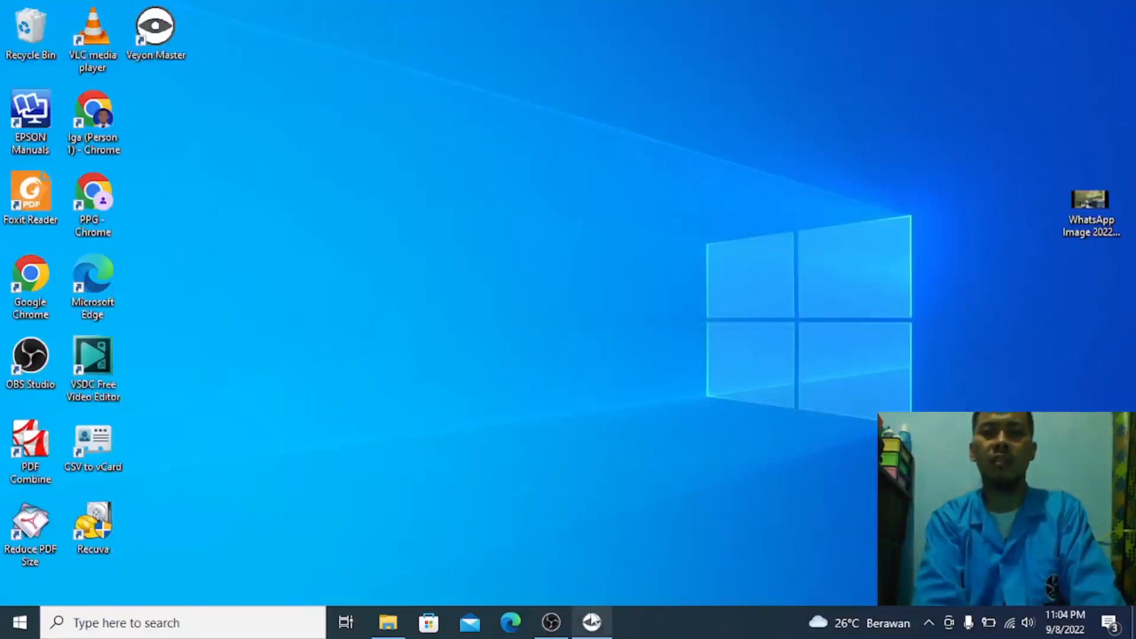
left_click(591, 621)
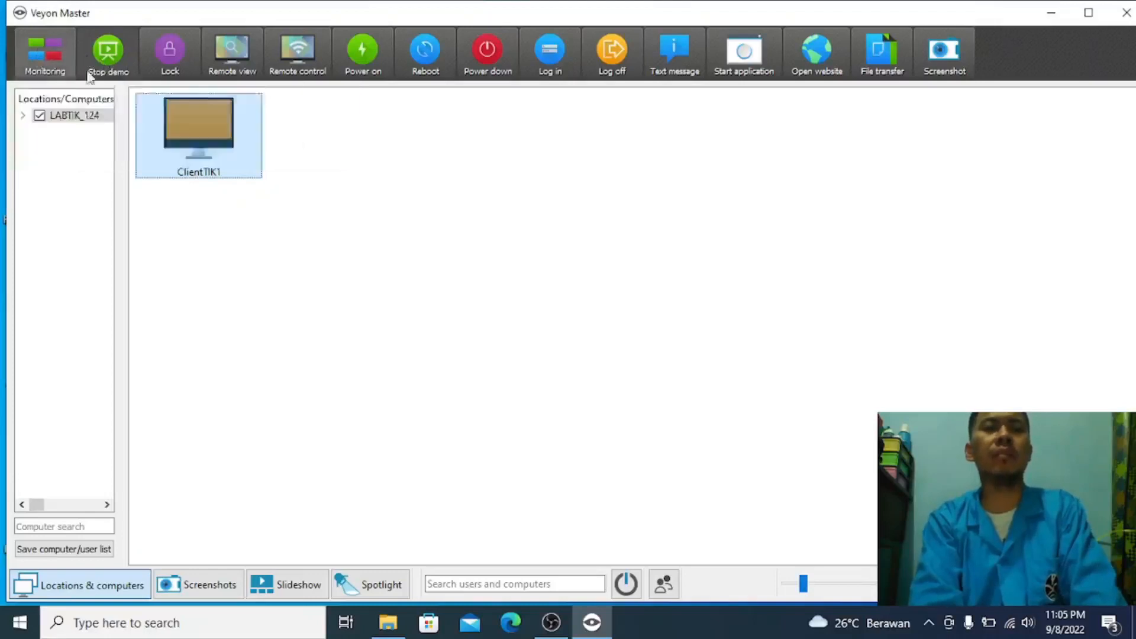
left_click(115, 56)
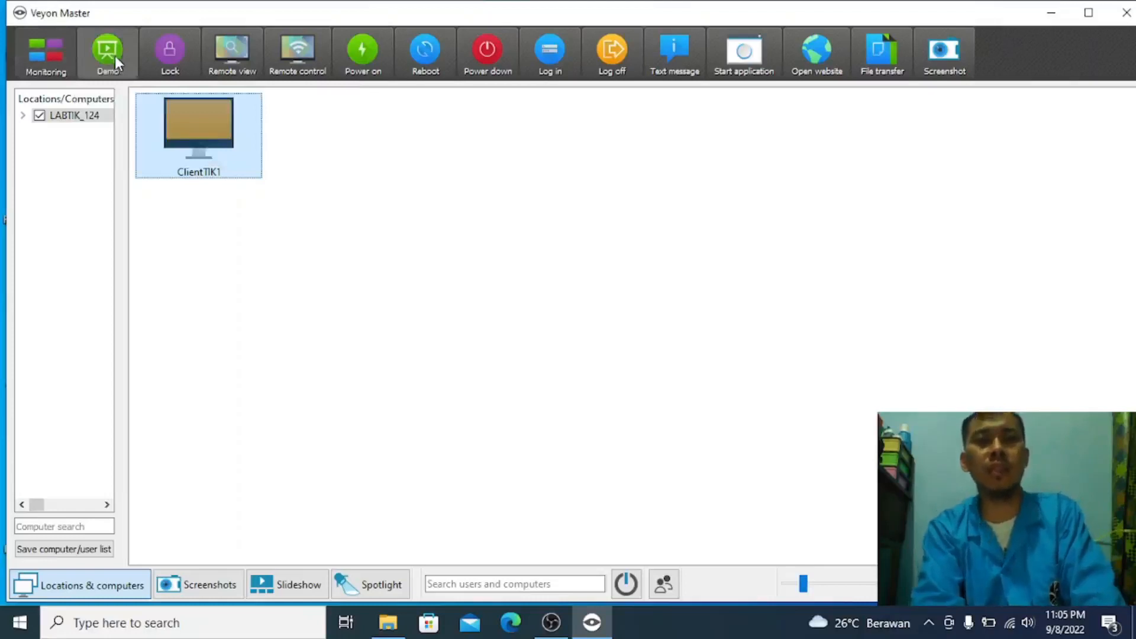
Step: Review the demo screen-sharing modes without starting one, and check the status details of ClientTIK1
left_click(115, 56)
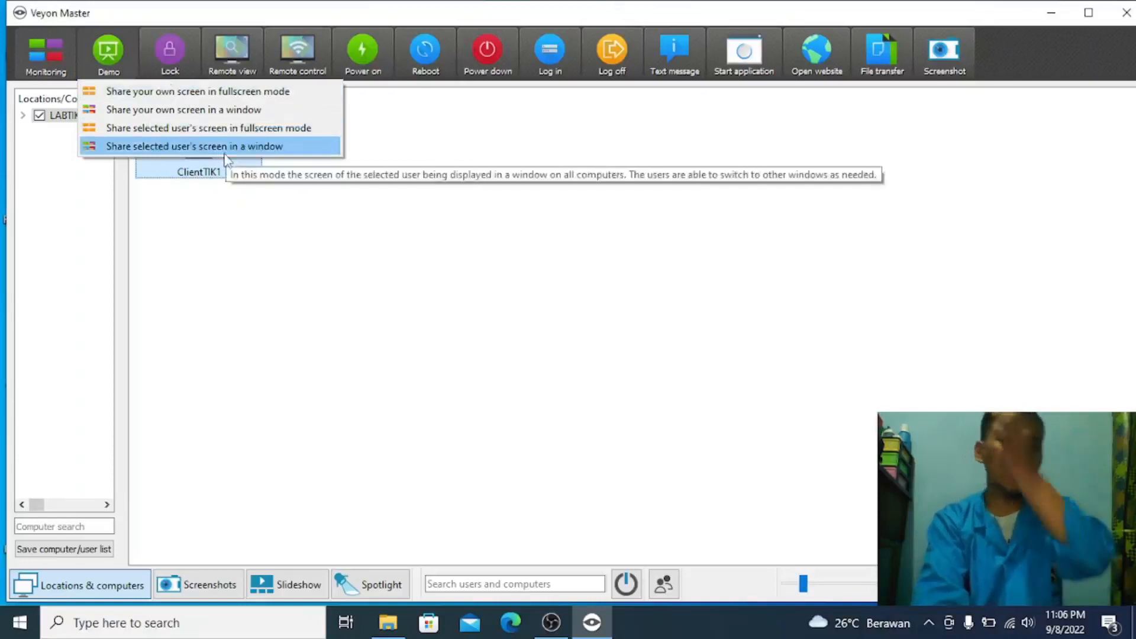
left_click(448, 175)
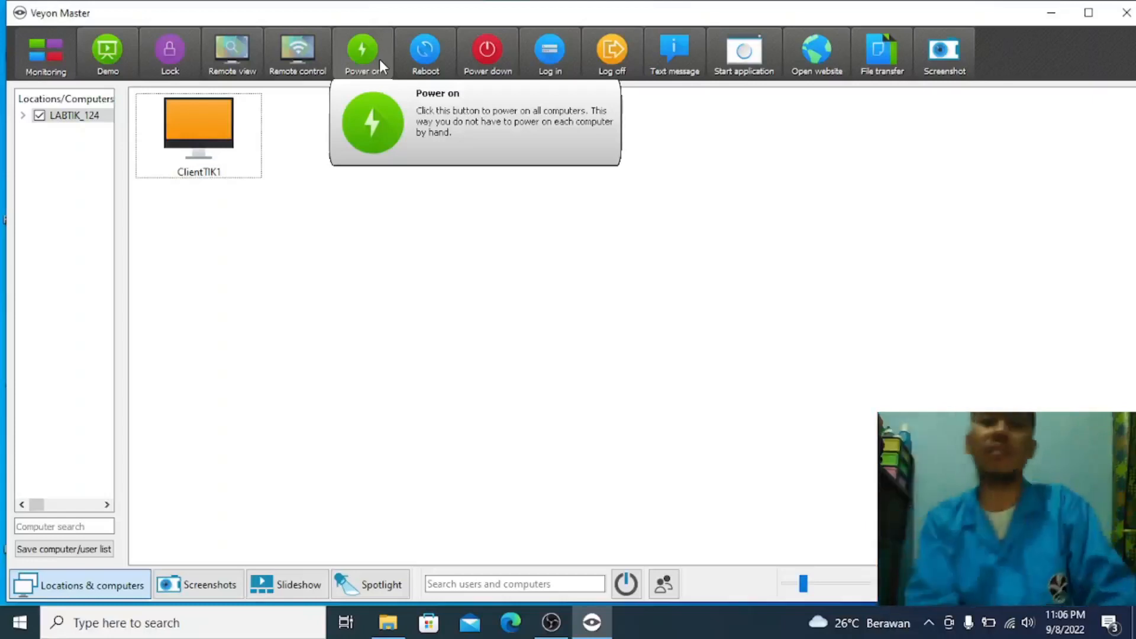
left_click(207, 161)
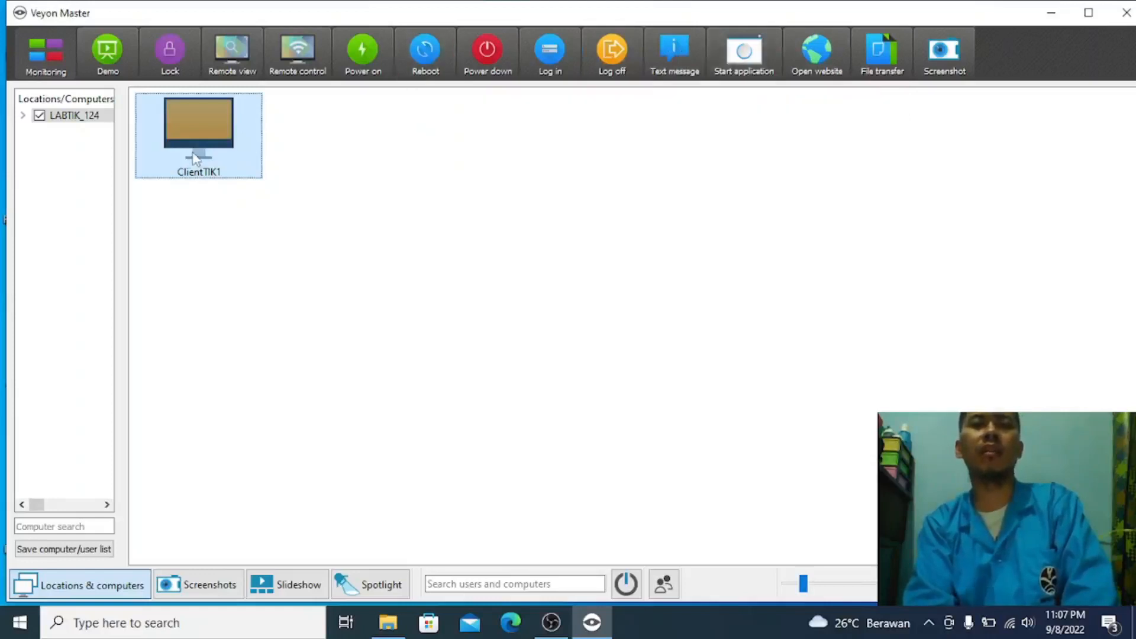
mouse_move(214, 159)
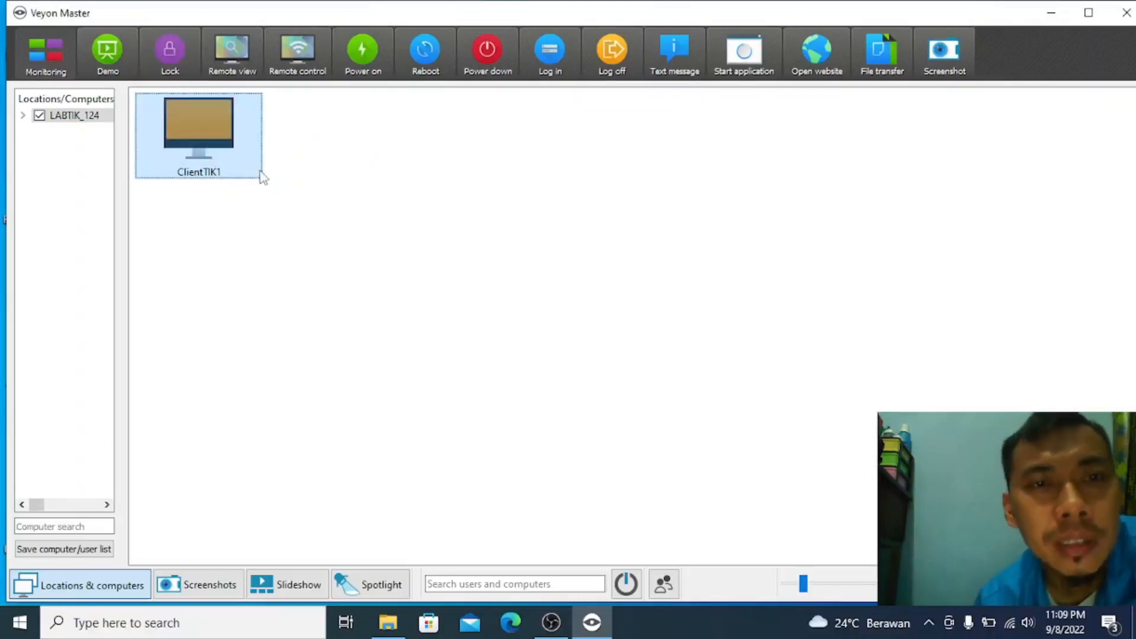
mouse_move(262, 177)
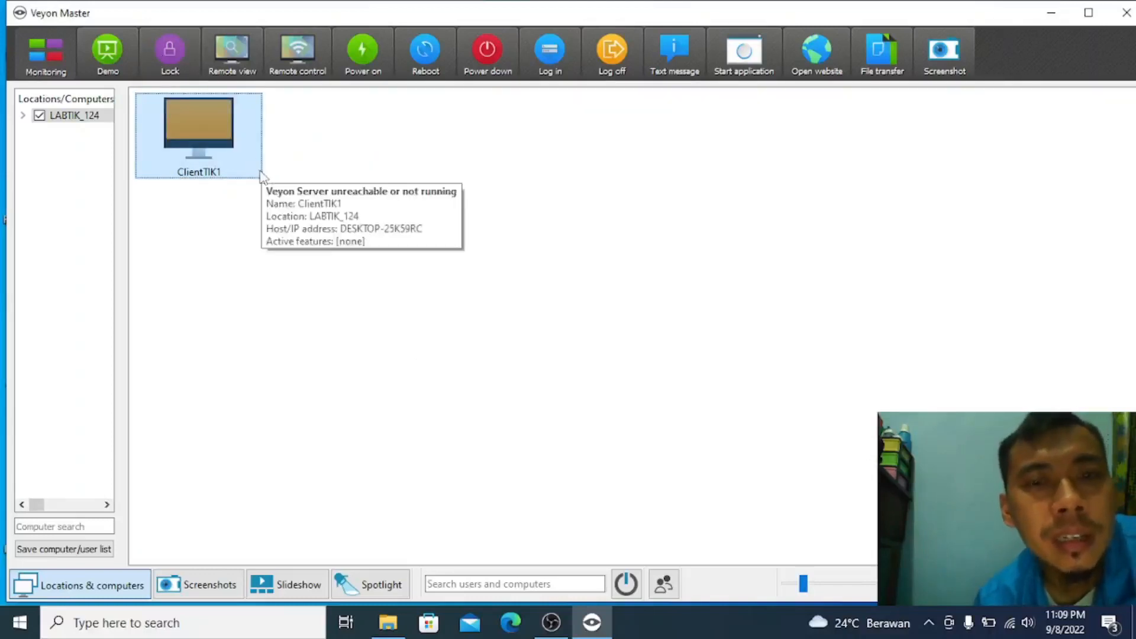